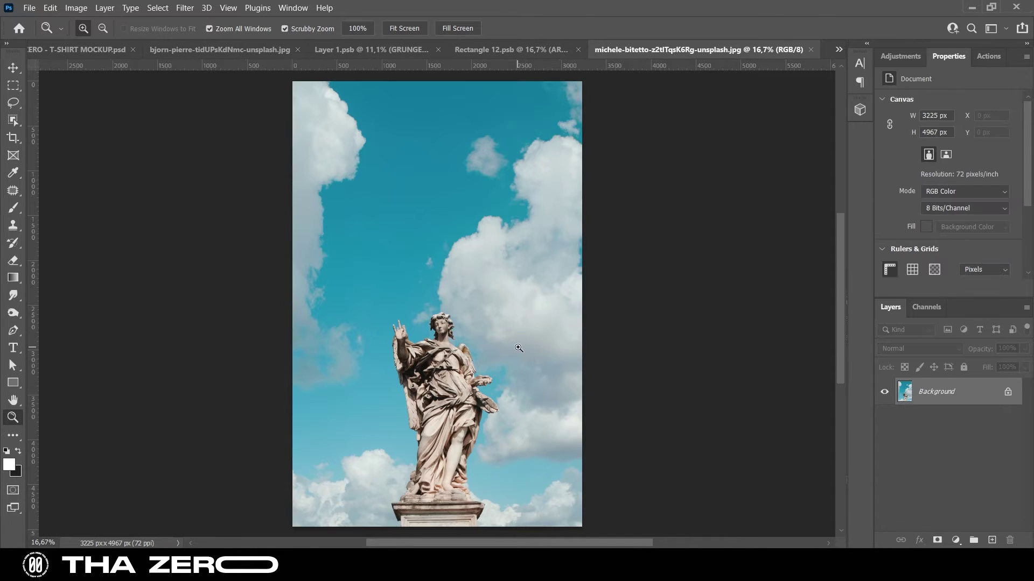
- Auto-select the angel statue using Object Selection's Select Subject
left_click(445, 385)
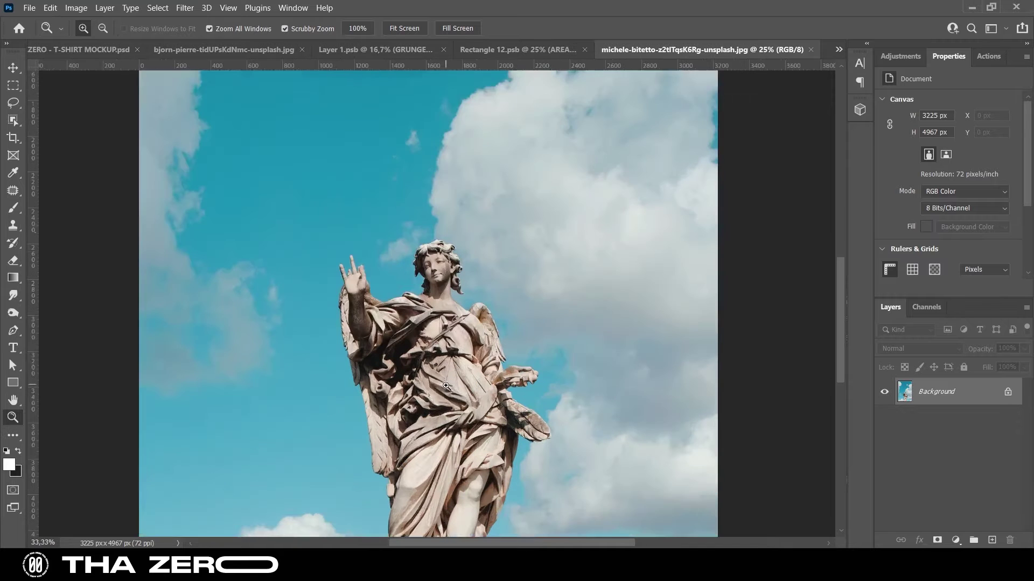
left_click_drag(446, 388, 454, 284)
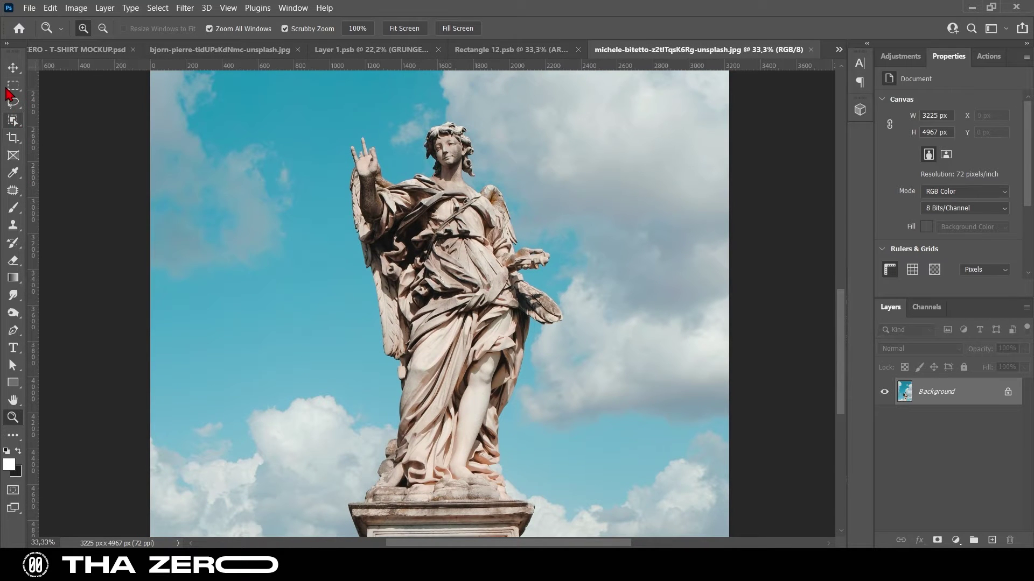
left_click(10, 108)
left_click(13, 119)
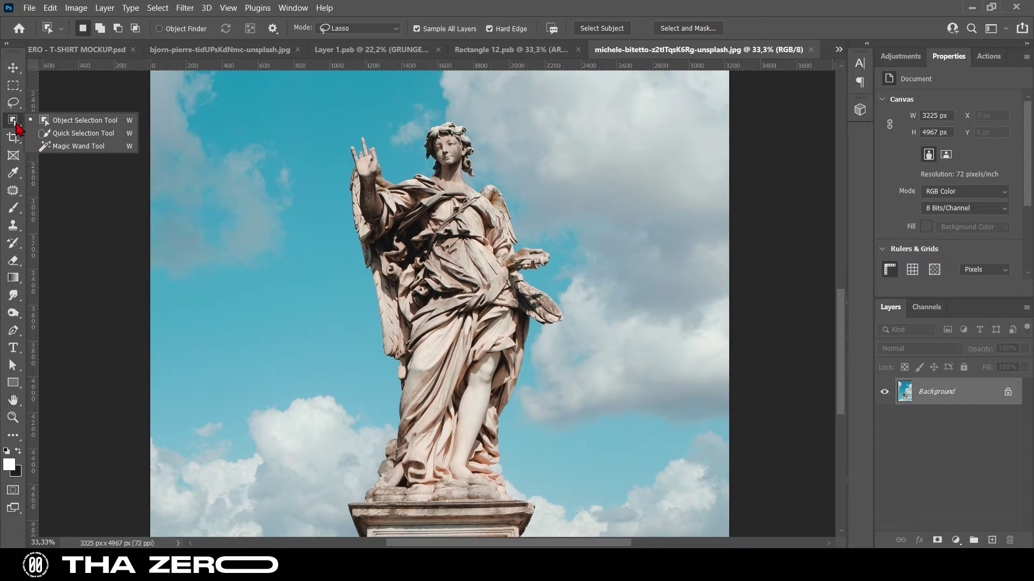
left_click(615, 28)
- Mask out the sky and apply the mask permanently to Layer 0
scroll(397, 508, "down", 2)
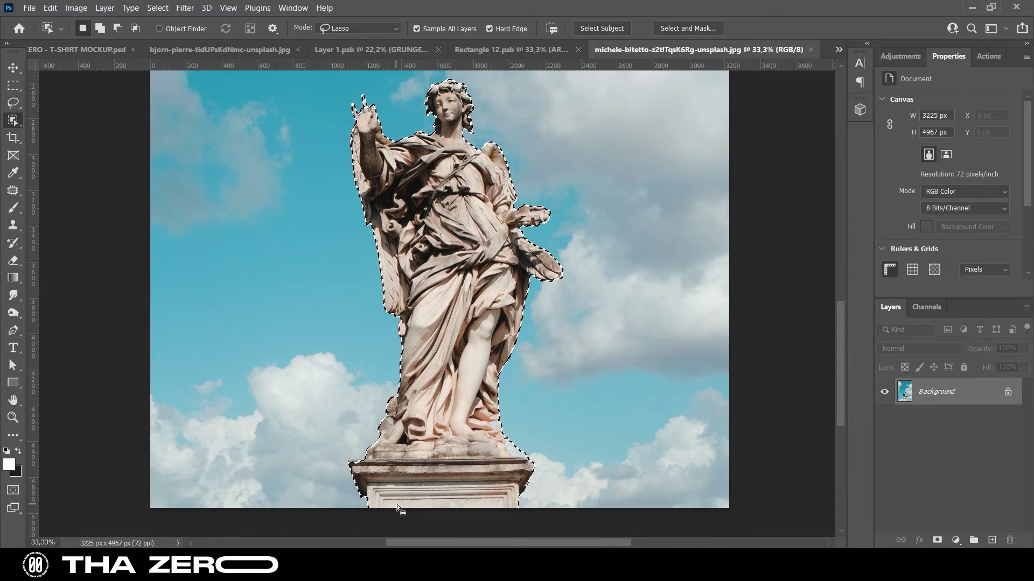
left_click(937, 540)
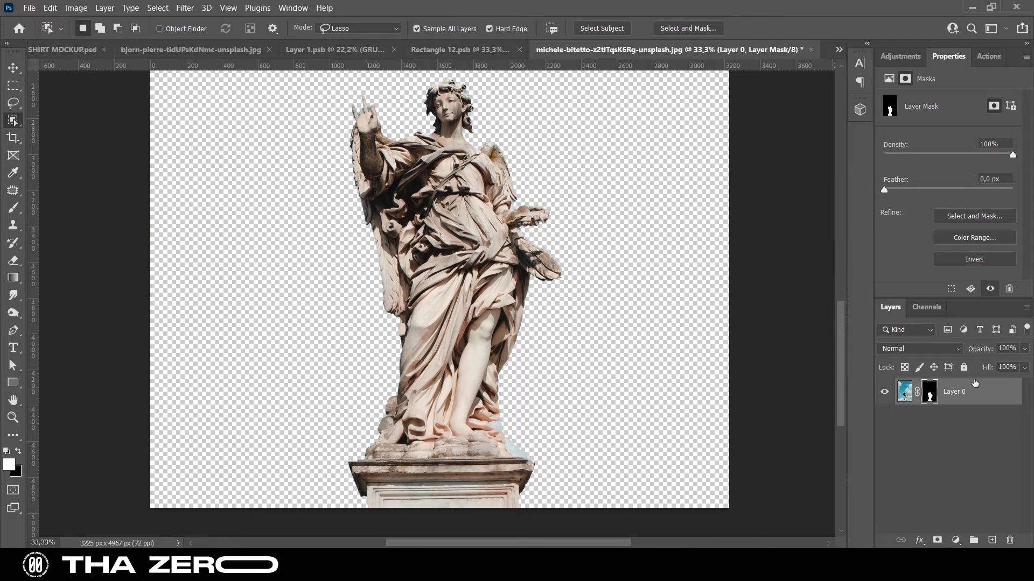
scroll(528, 257, "up", 3)
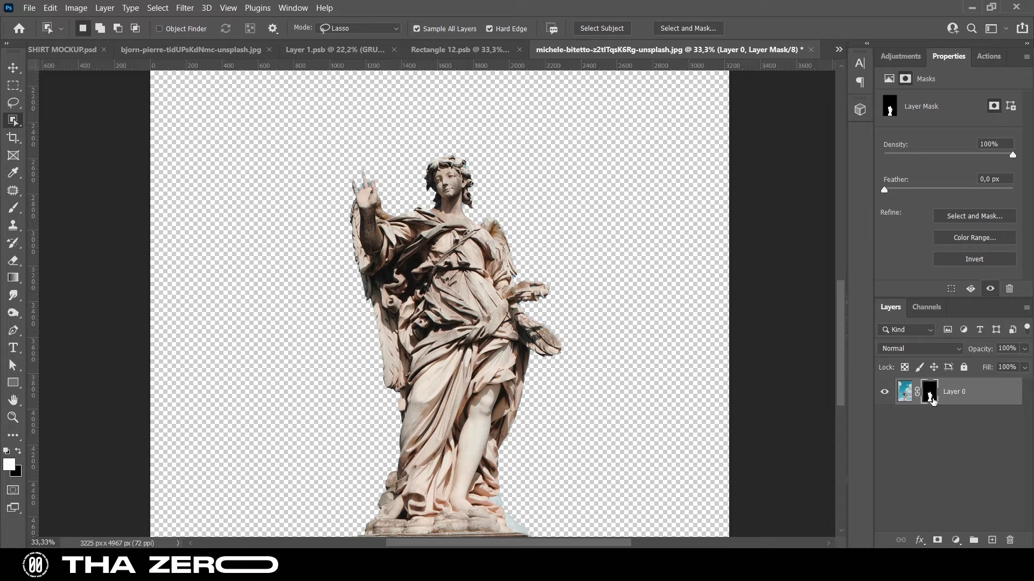
left_click(953, 397)
left_click(970, 290)
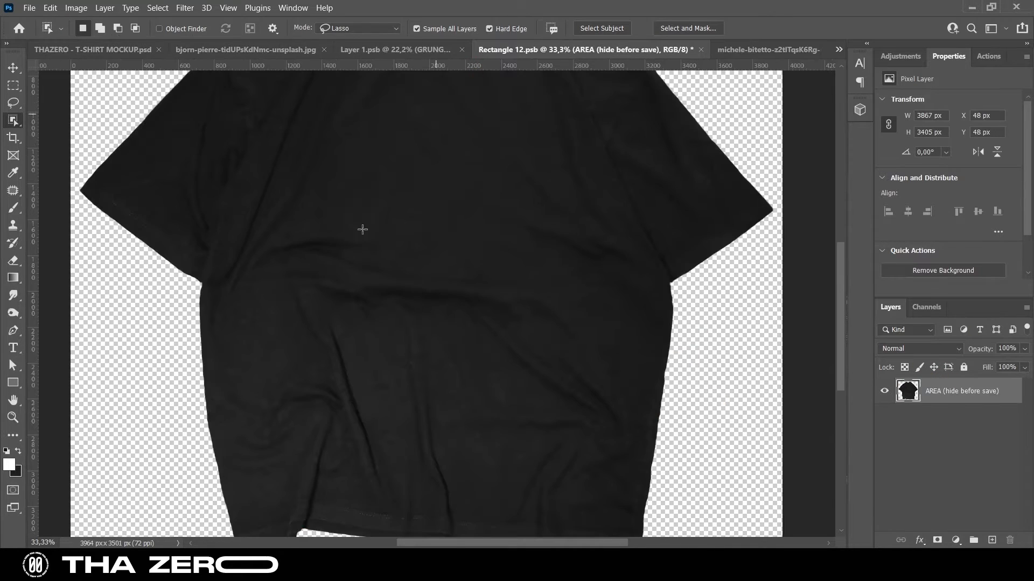
- Bring the cut-out statue into Rectangle 12.psb as Layer 1 on the shirt
left_click_drag(917, 366, 344, 263)
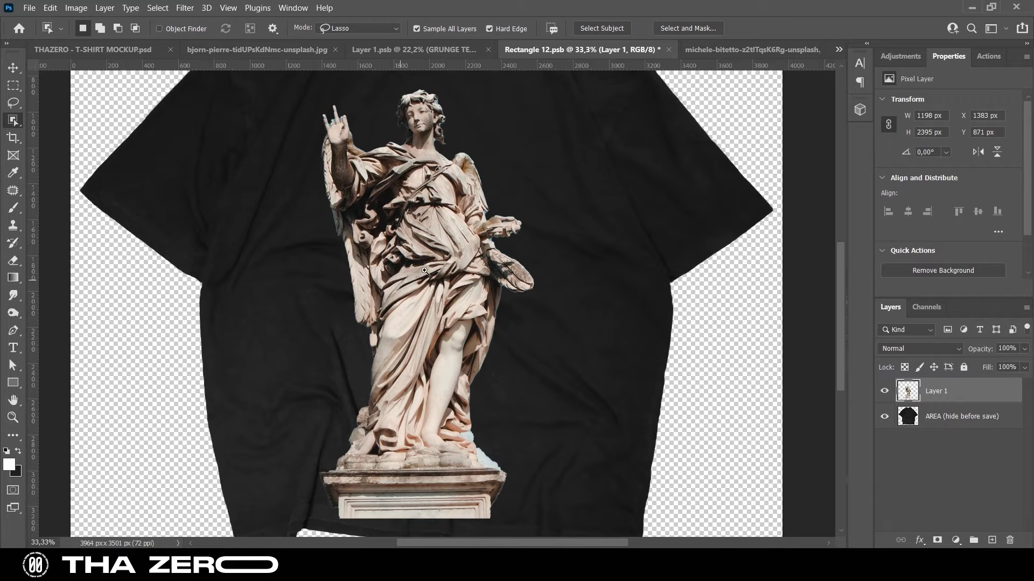
key("z")
scroll(431, 267, "down", 3)
mouse_move(458, 257)
left_mouse_down()
mouse_move(469, 249)
mouse_move(452, 248)
left_mouse_up()
left_click(13, 68)
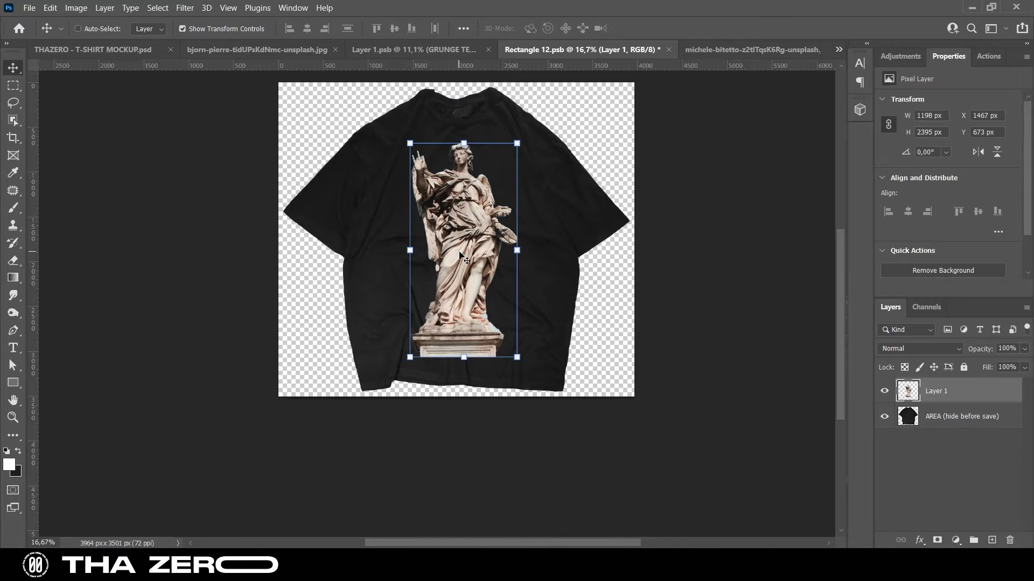
- Scale the statue to 72.47% and centre it on the chest
key("z")
scroll(447, 227, "up", 3)
scroll(431, 202, "down", 1)
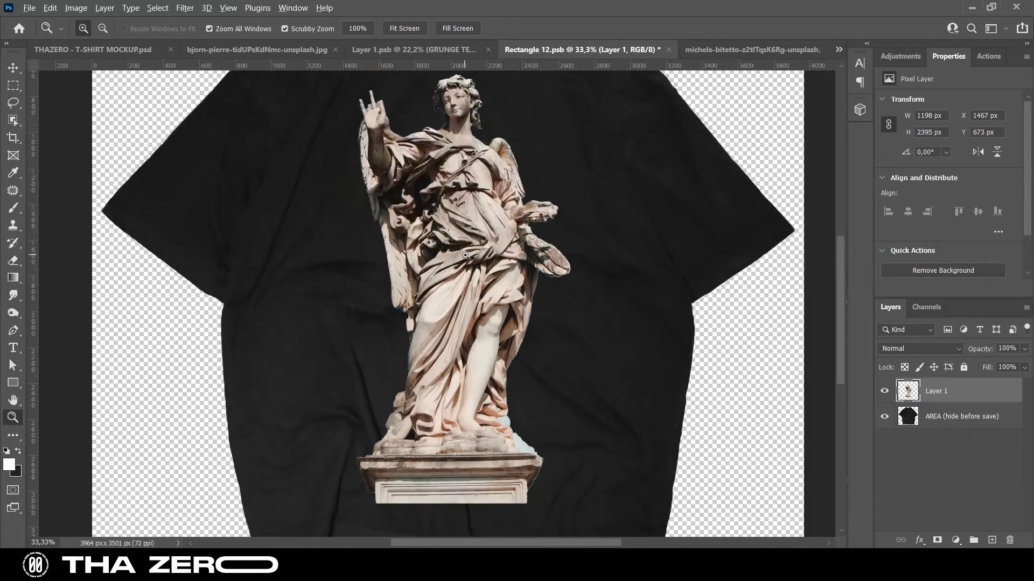
left_click(13, 68)
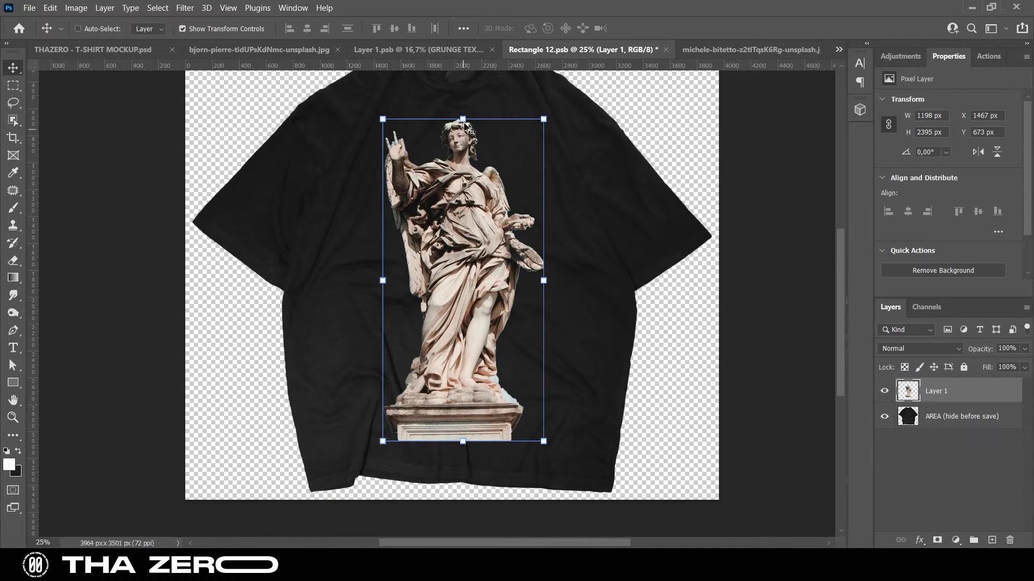
mouse_move(467, 128)
left_mouse_down()
mouse_move(466, 236)
mouse_move(466, 212)
left_mouse_up()
left_click(663, 27)
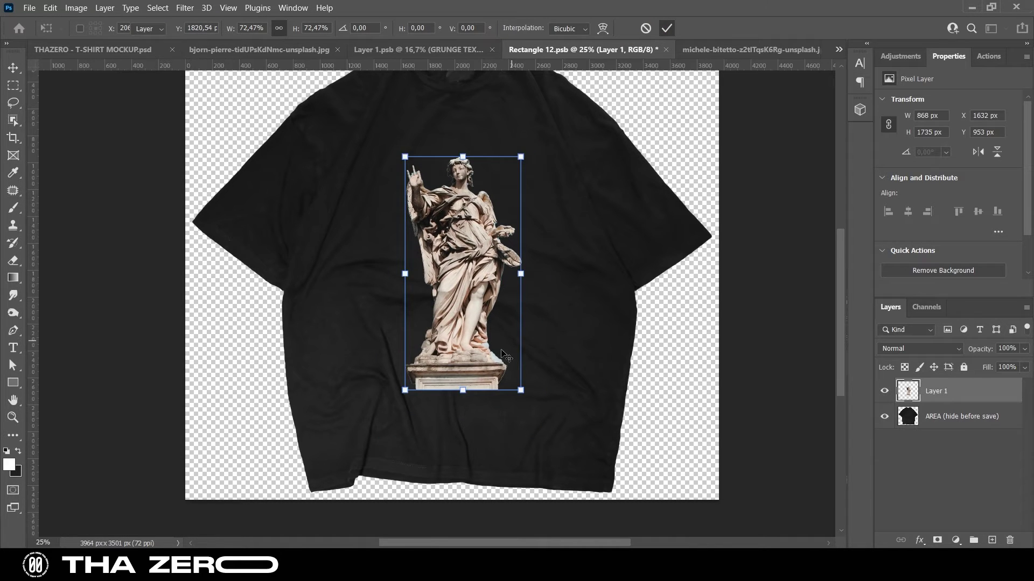
- Zoom in to frame the statue's pedestal edge
key("z")
left_click(483, 372)
triple_click(483, 373)
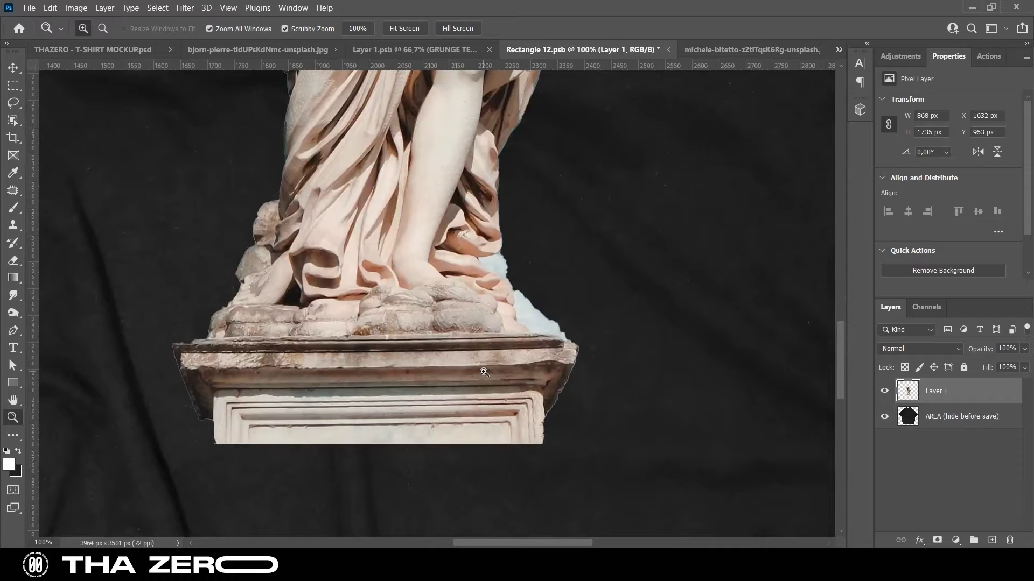
left_click(485, 372)
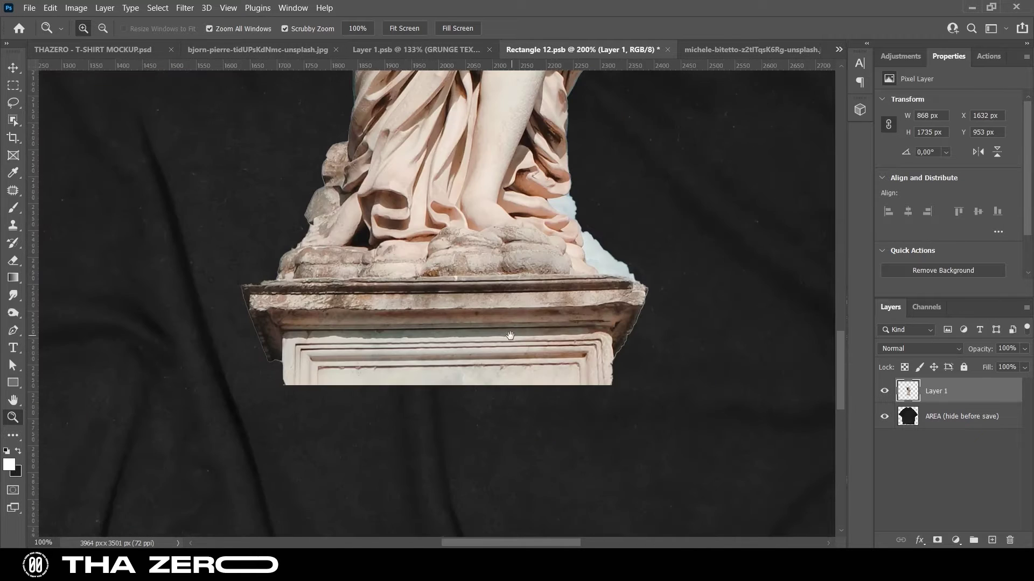
left_click_drag(510, 336, 530, 320)
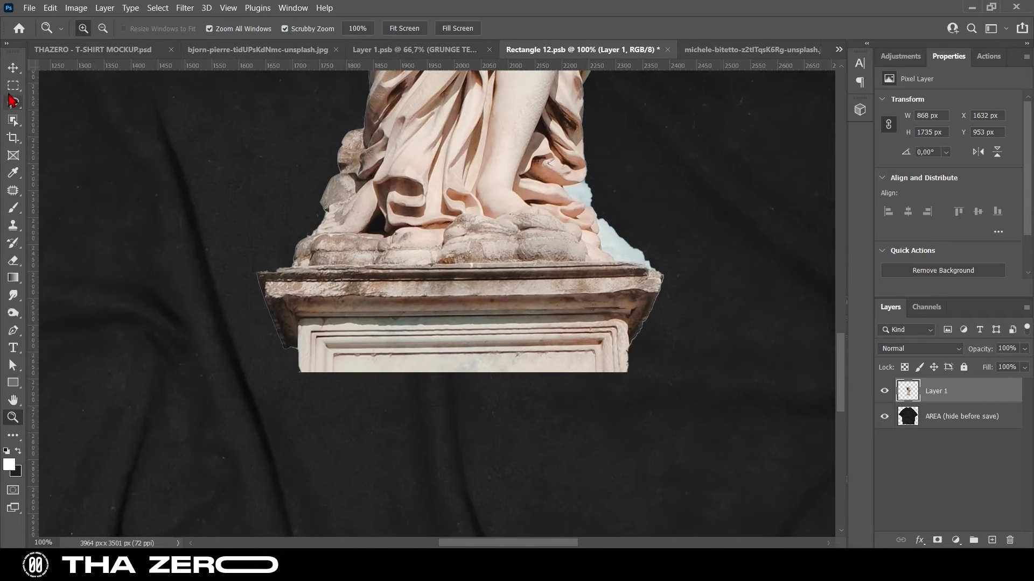
- Trace a closed Pen path around the pedestal's slanted top slab and make it a selection
left_click(13, 102)
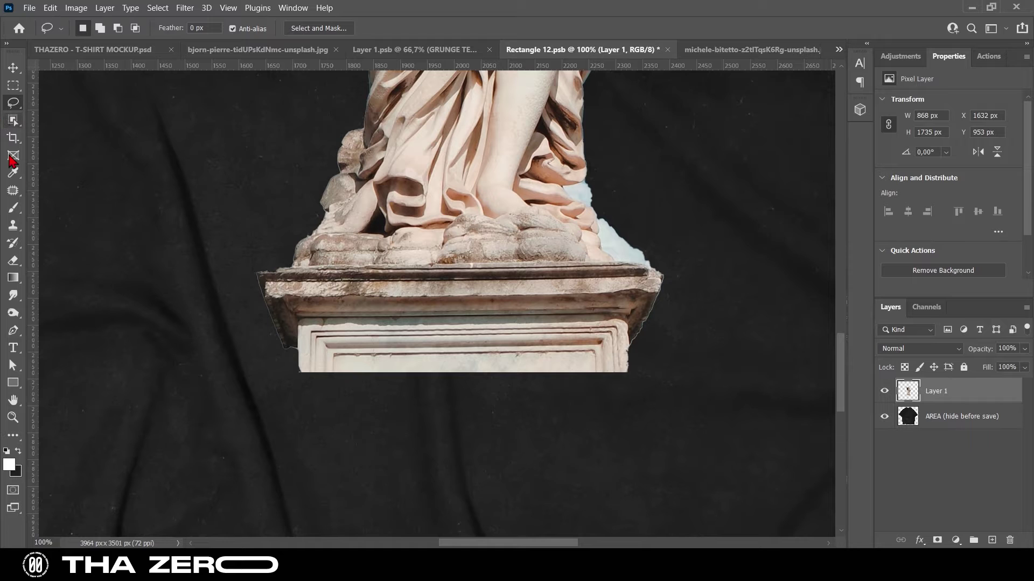
left_click(13, 330)
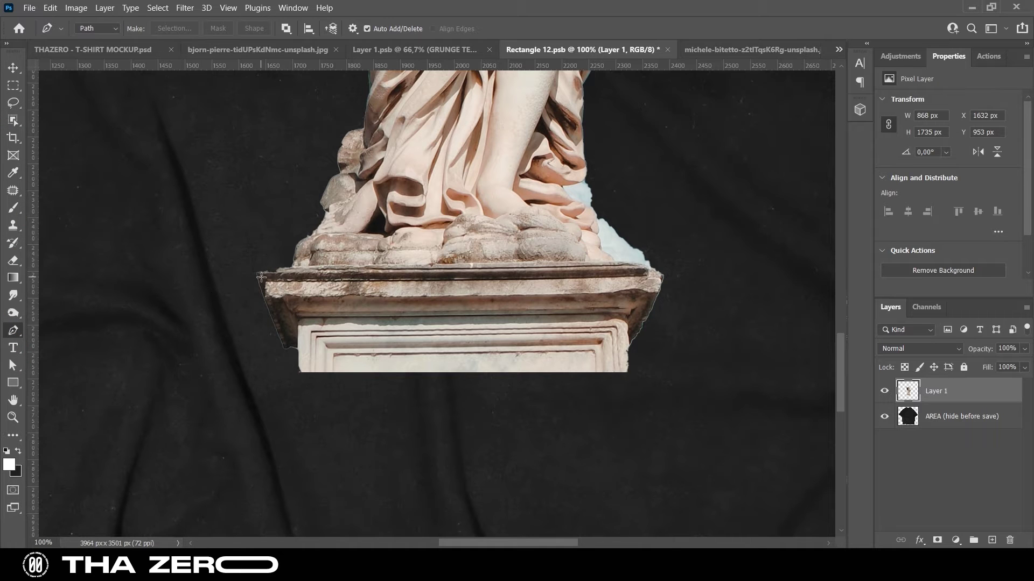
left_click(284, 348)
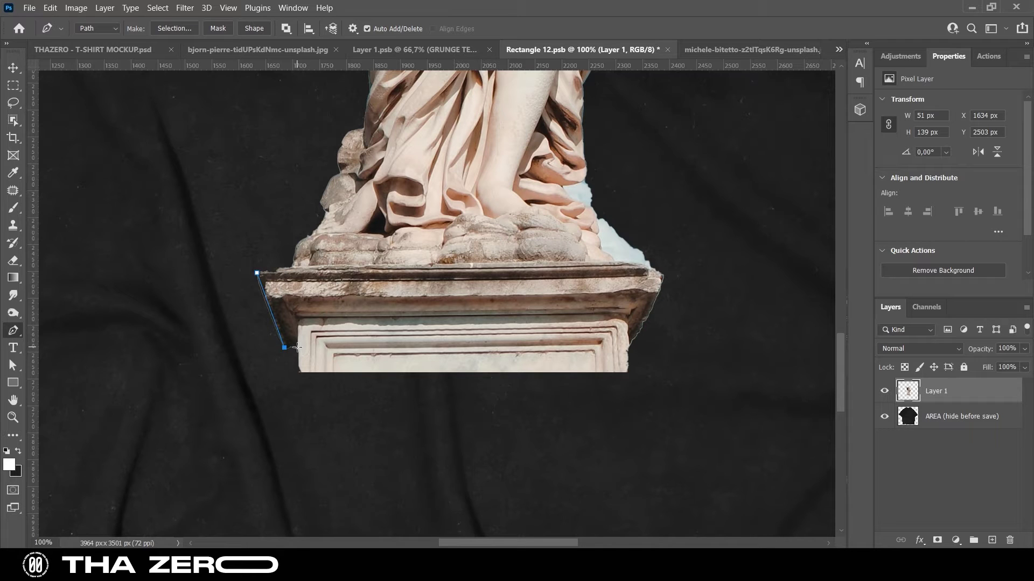
left_click(627, 348)
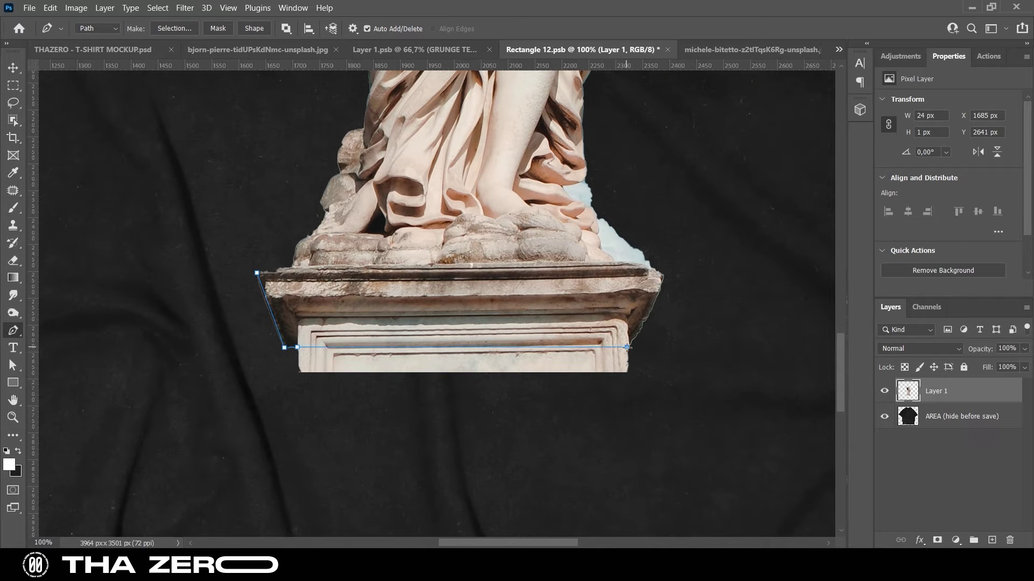
left_click(660, 286)
left_click(662, 277)
left_click(256, 276)
right_click(282, 280)
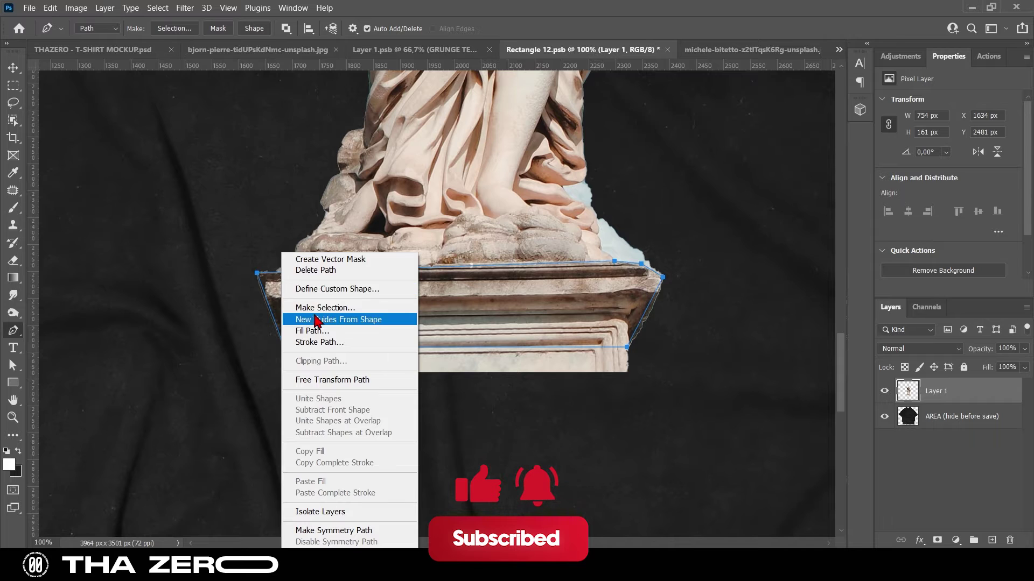
left_click(315, 308)
left_click(610, 141)
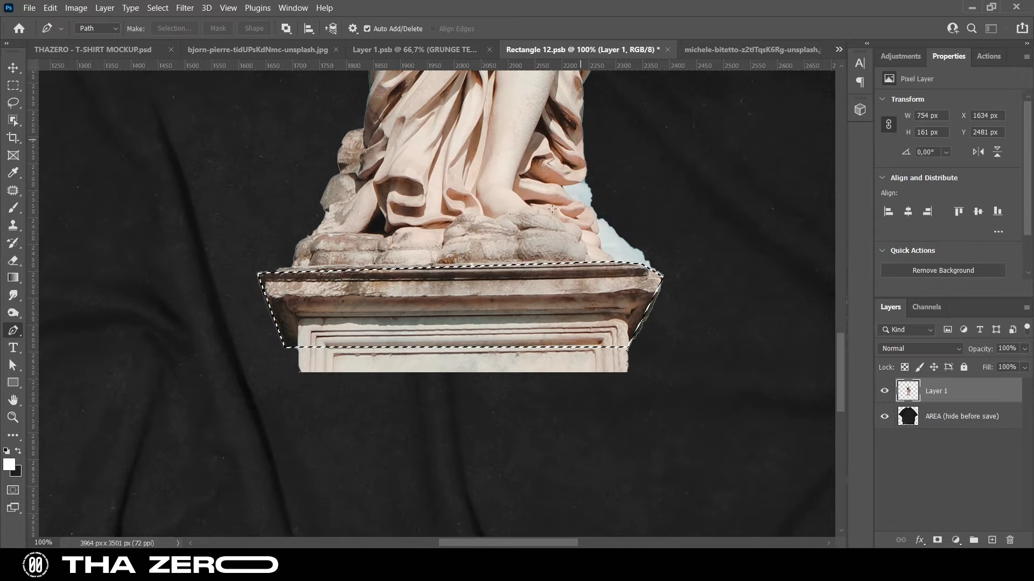
- Switch to the Eraser with a brush size of 81 px
key("m")
left_click(13, 260)
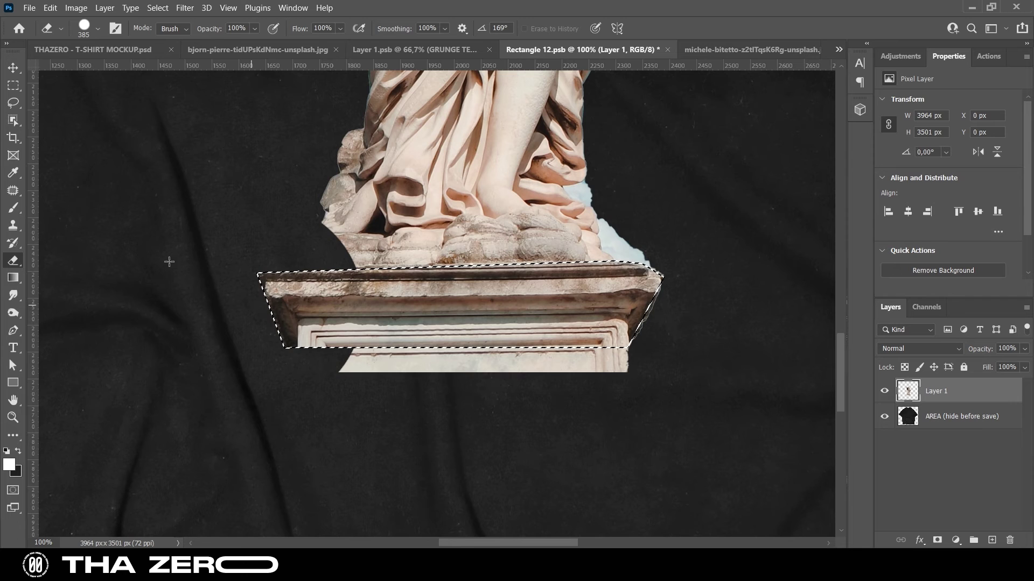
left_click(13, 86)
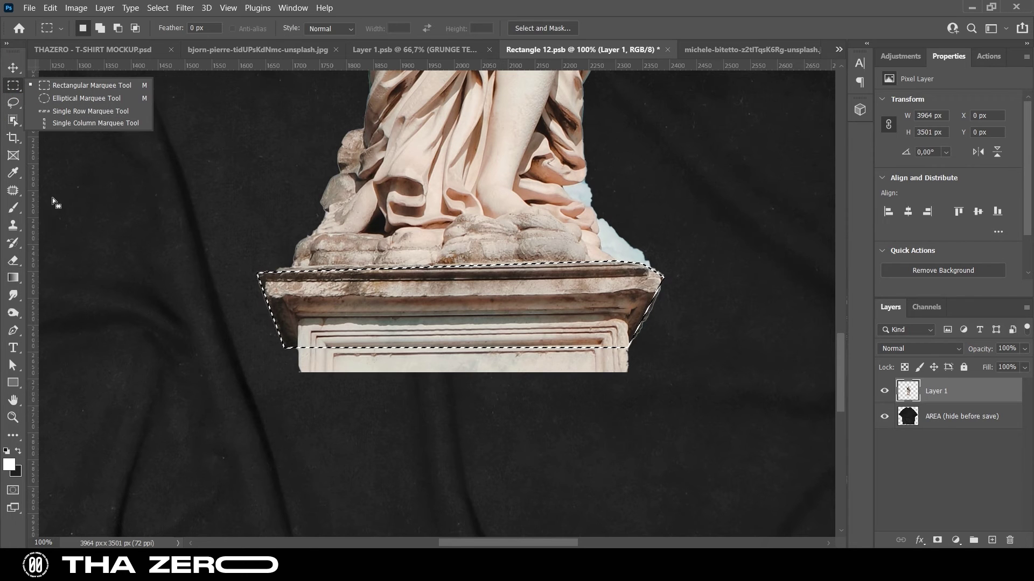
left_click(13, 260)
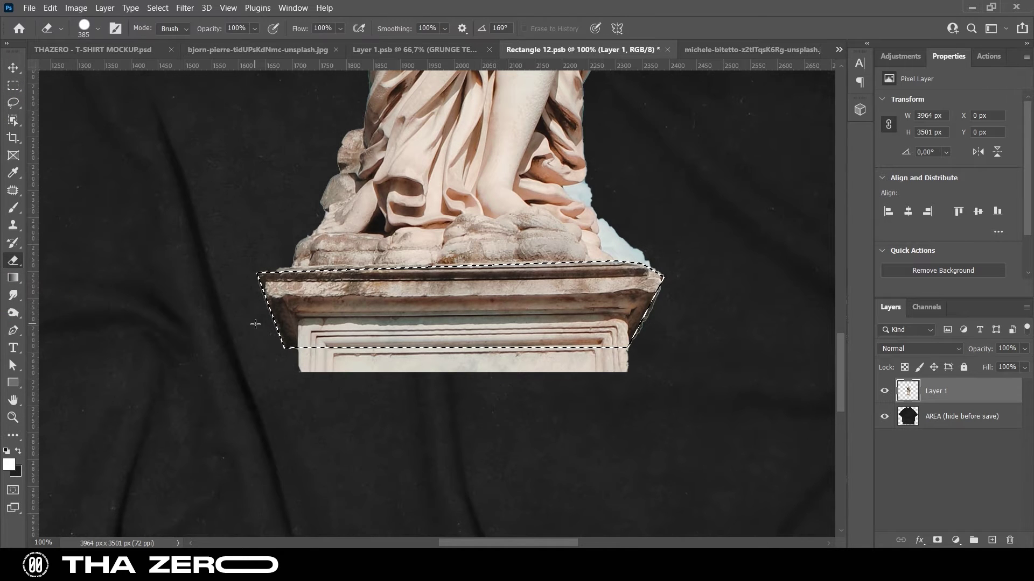
right_click(255, 324)
type("81")
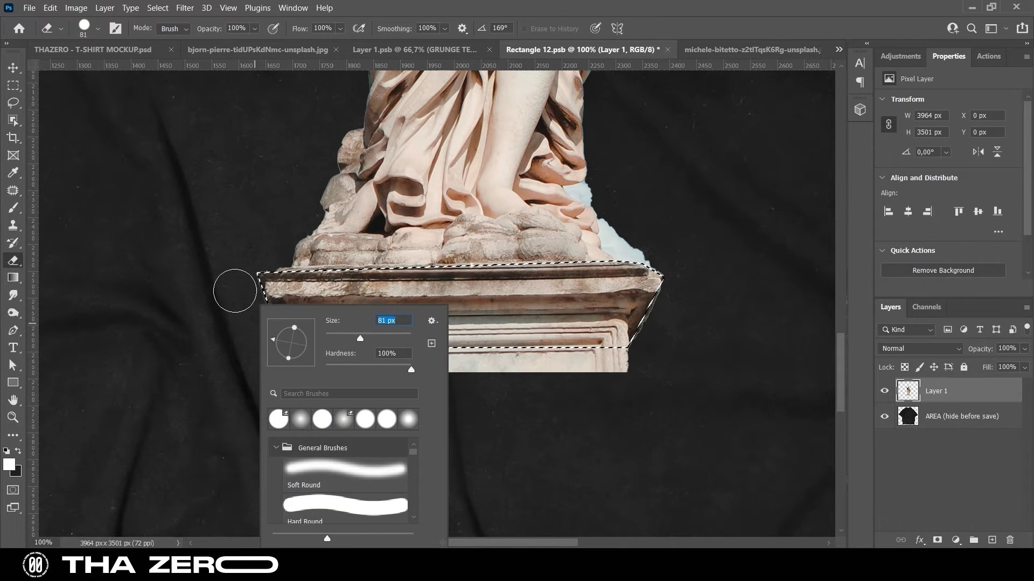
key("Return")
- Erase the square pedestal block beneath the top slab, then deselect
left_click_drag(291, 362, 286, 358)
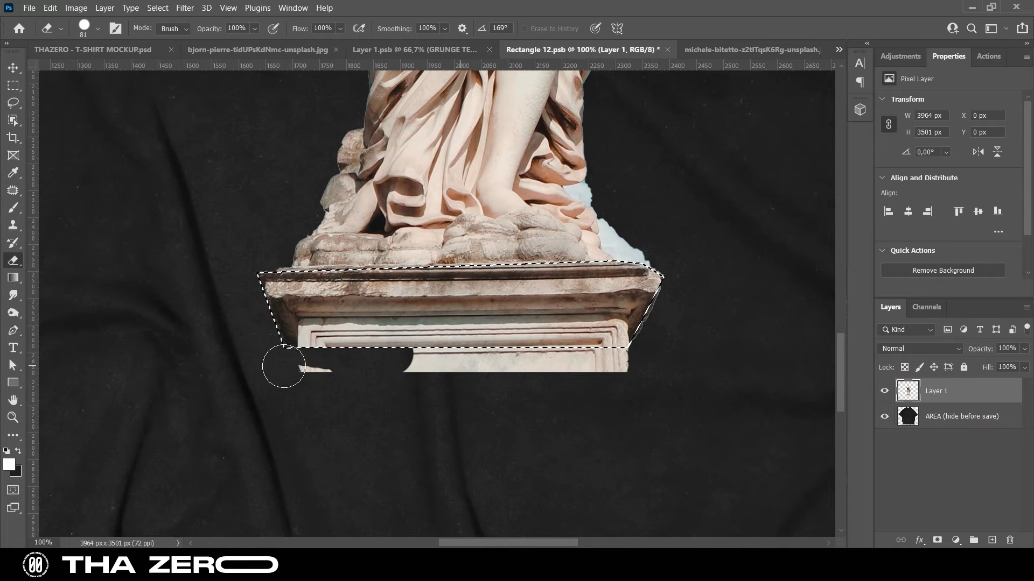
mouse_move(369, 361)
left_mouse_down()
mouse_move(662, 353)
mouse_move(619, 357)
mouse_move(670, 288)
left_mouse_up()
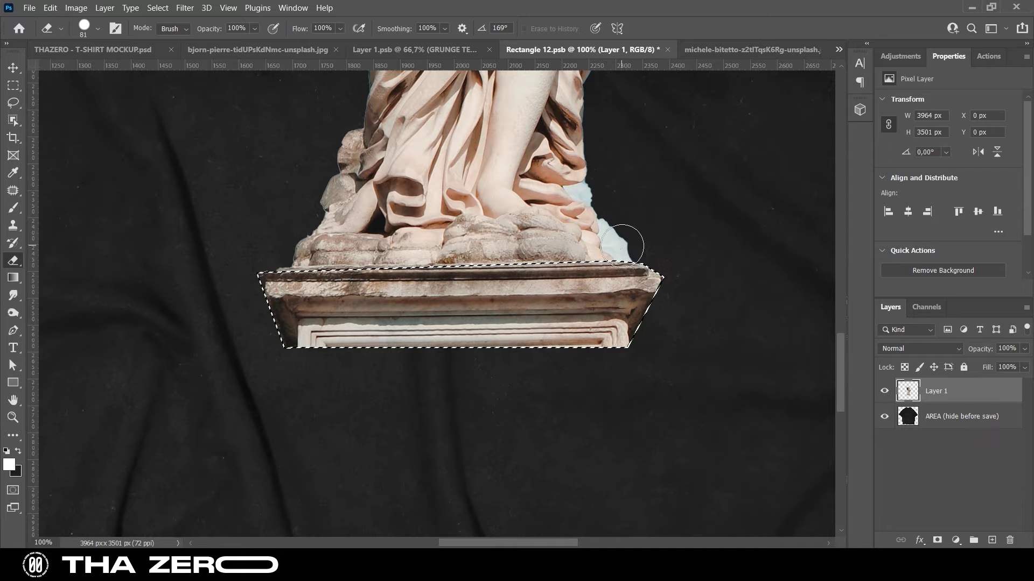
key("ctrl+d")
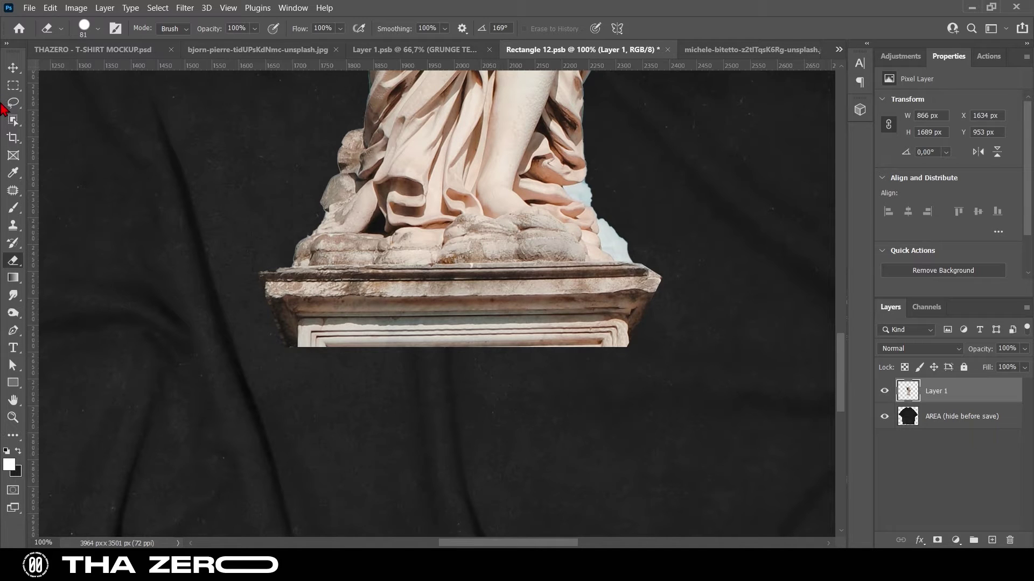
left_click(12, 121)
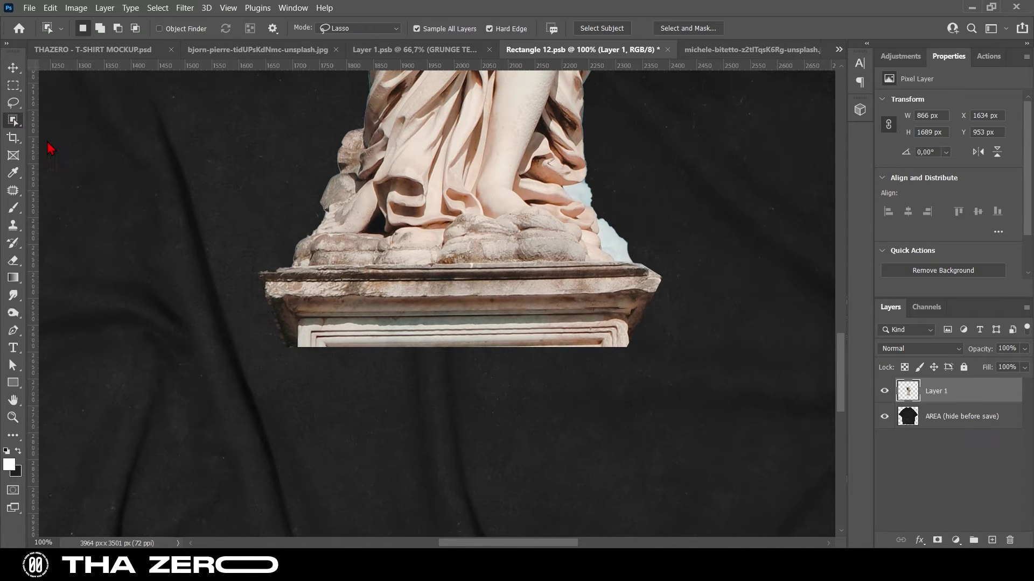
- Hide the T-shirt and add a Vibrance layer with Vibrance and Saturation at -100
key("z")
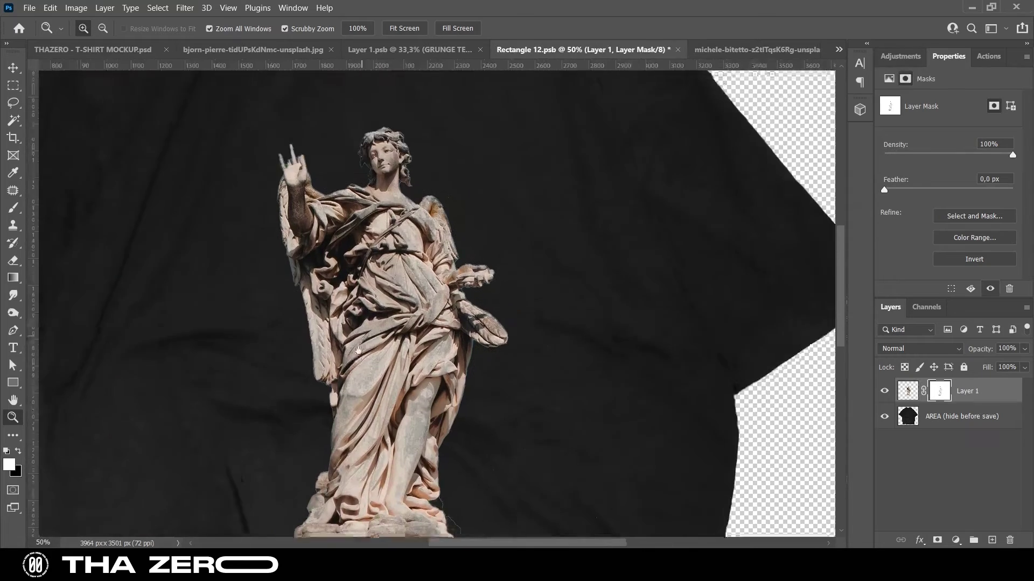
left_click(884, 416)
left_click(901, 56)
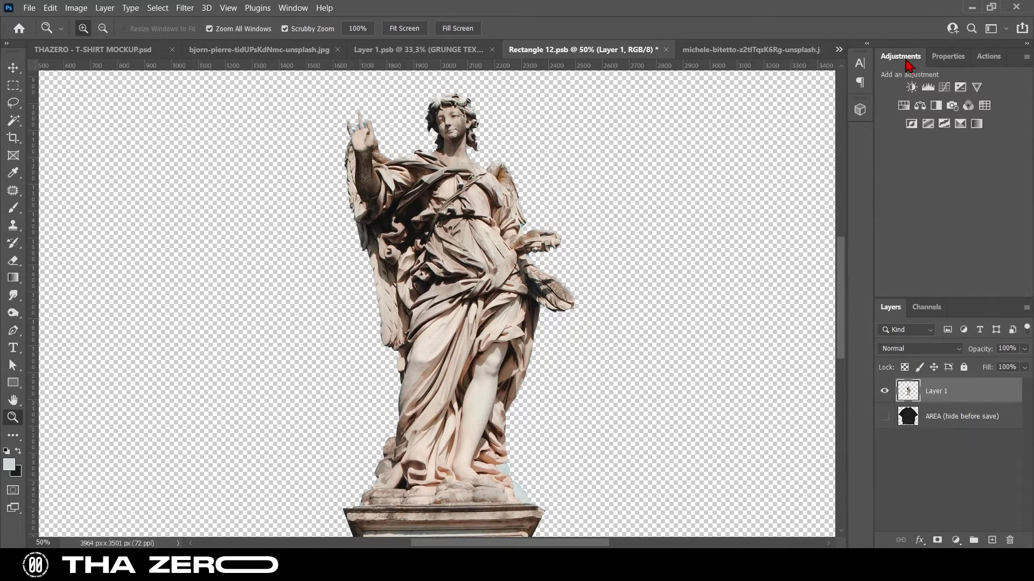
left_click(977, 87)
left_click_drag(949, 116, 814, 121)
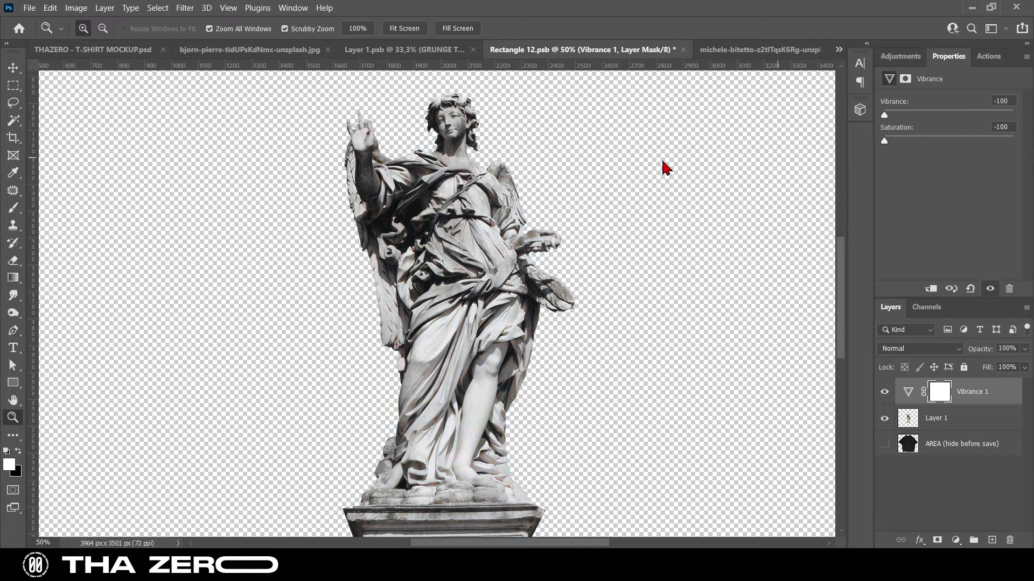
- Add a Brightness/Contrast layer with Brightness -27 and Contrast 57
left_click(900, 56)
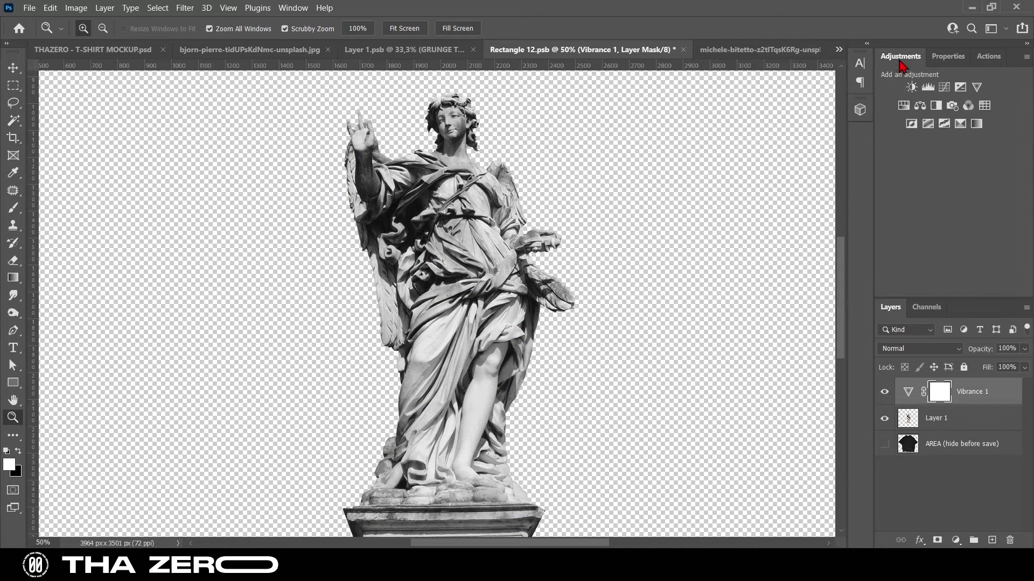
left_click(887, 88)
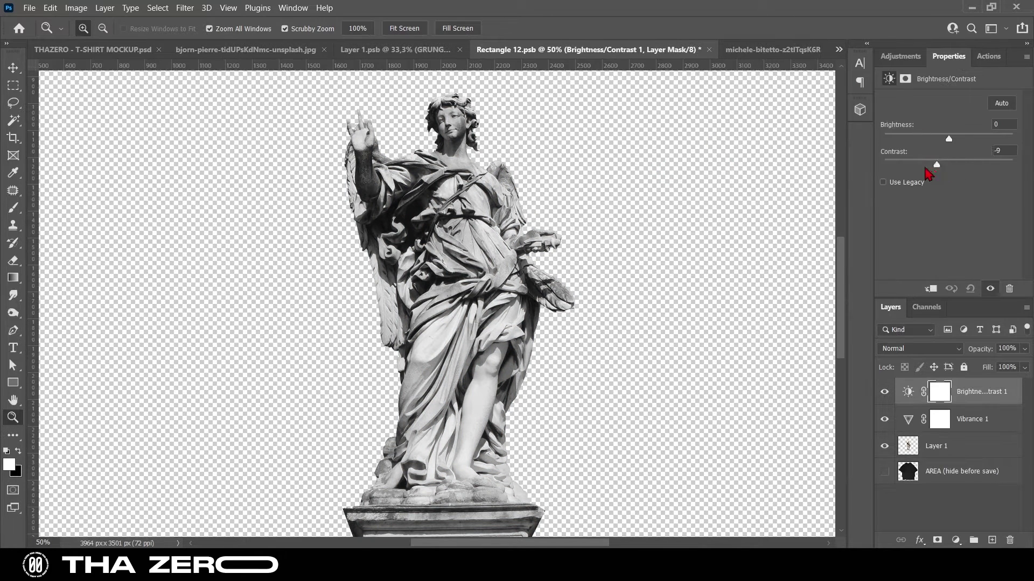
left_click_drag(903, 169, 1023, 169)
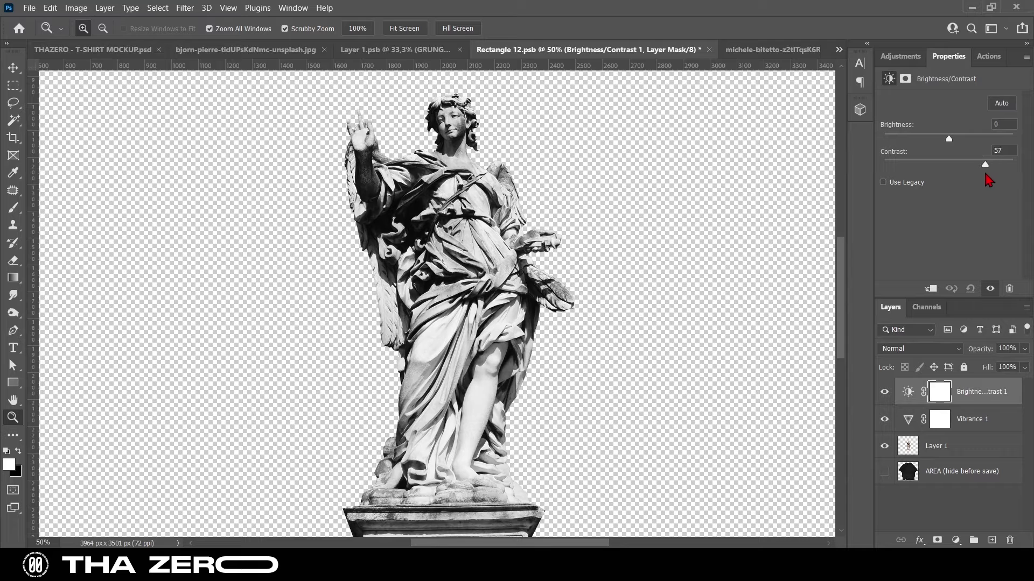
mouse_move(950, 144)
left_mouse_down()
mouse_move(930, 143)
mouse_move(939, 143)
left_mouse_up()
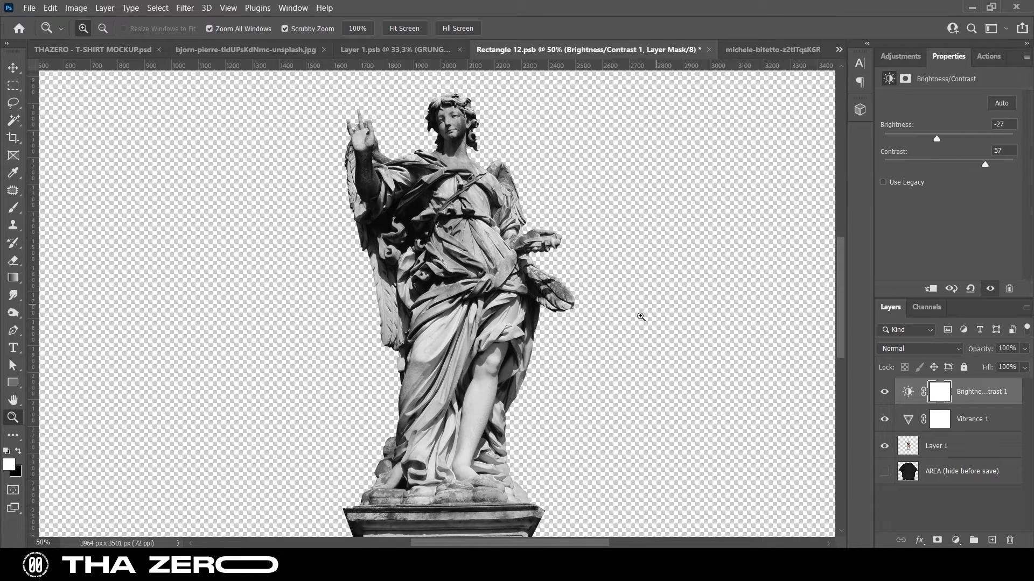
scroll(537, 351, "down", 2)
scroll(517, 359, "down", 1)
- Convert Layer 1, Vibrance 1 and Brightness/Contrast 1 into a single smart object
left_click(485, 365, "alt")
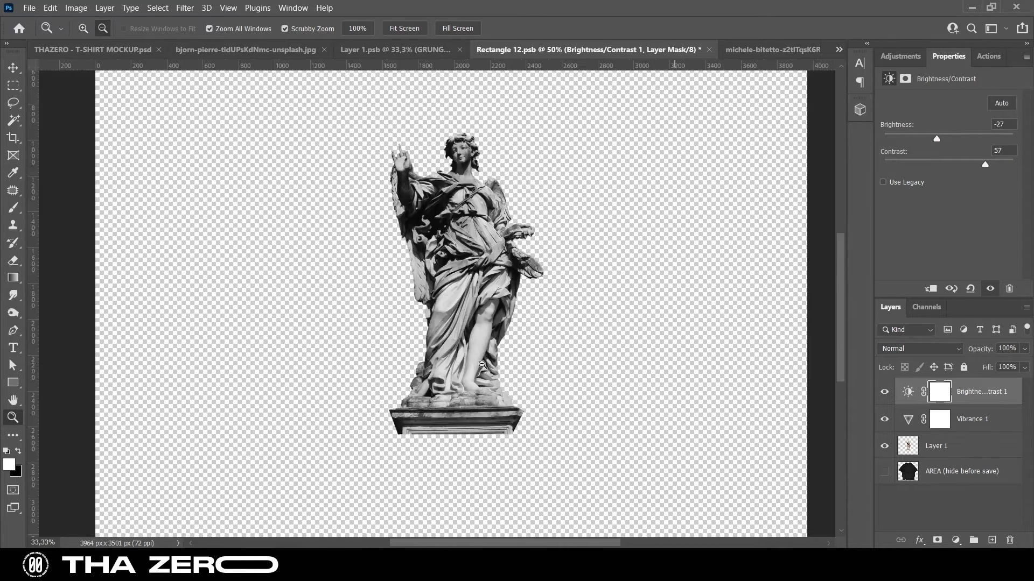
scroll(462, 388, "down", 1)
left_click(439, 405)
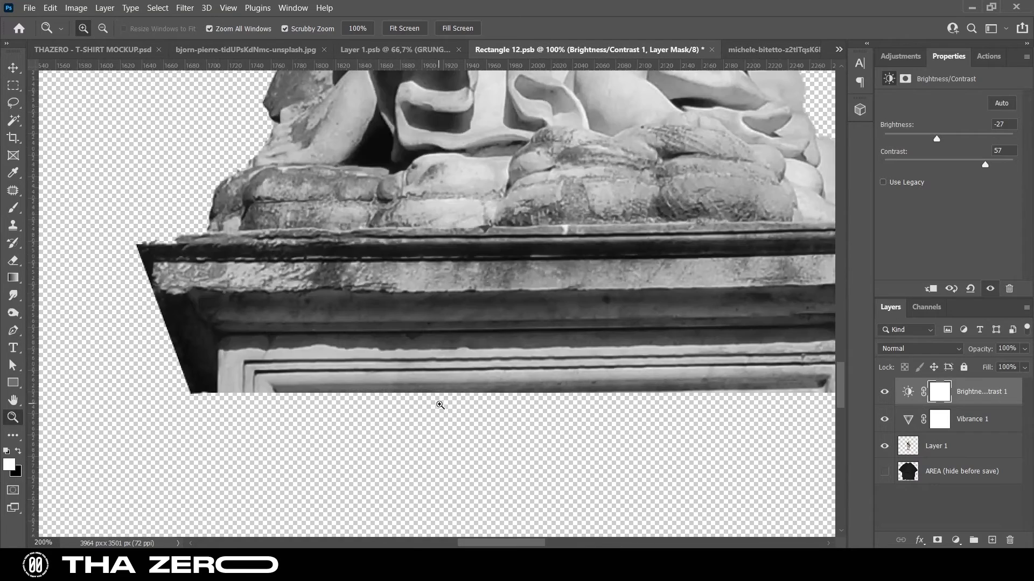
left_click(474, 386, "alt")
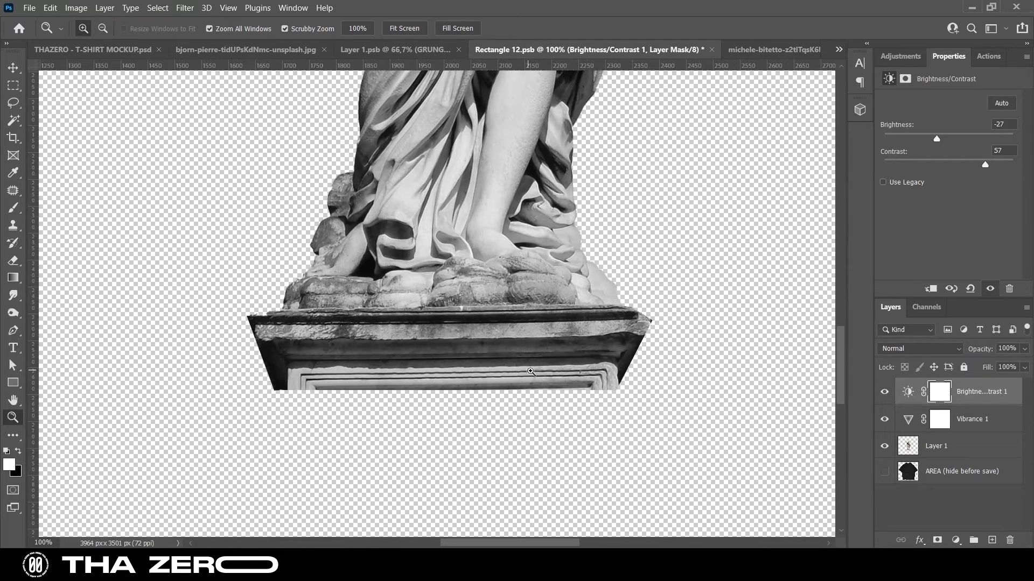
left_click(553, 378, "alt")
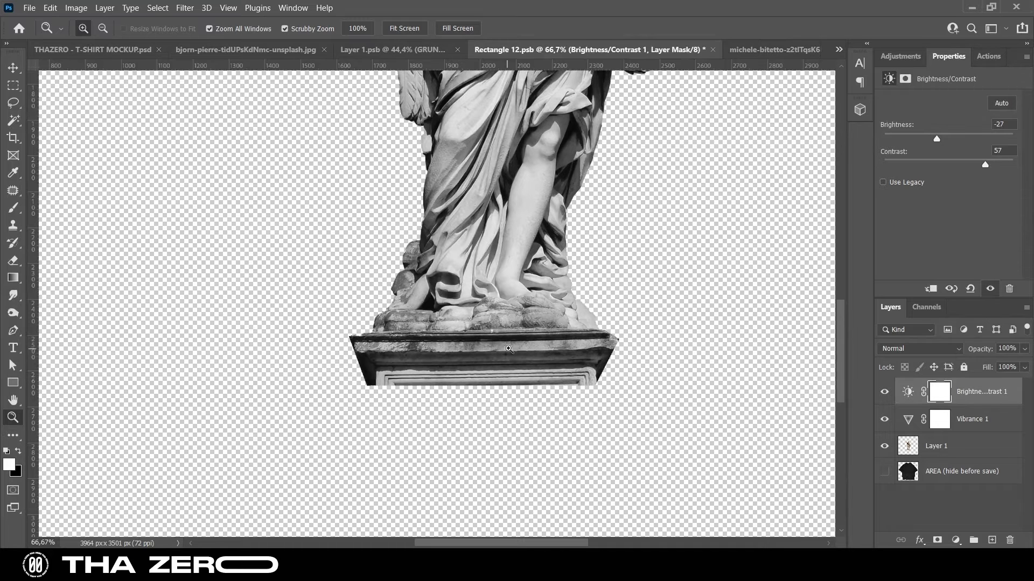
left_click(508, 349, "alt")
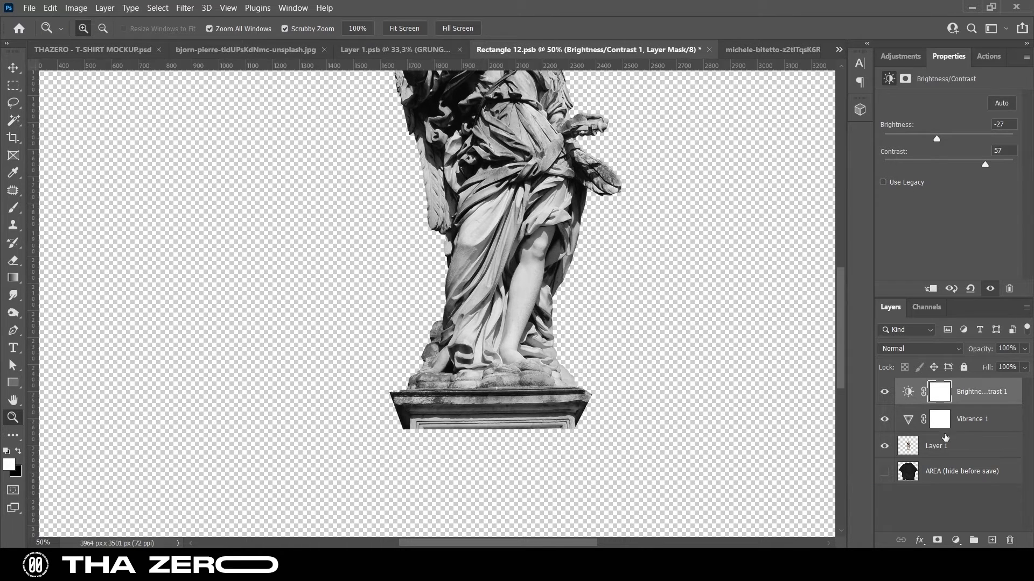
left_click(968, 450, "shift")
right_click(963, 431)
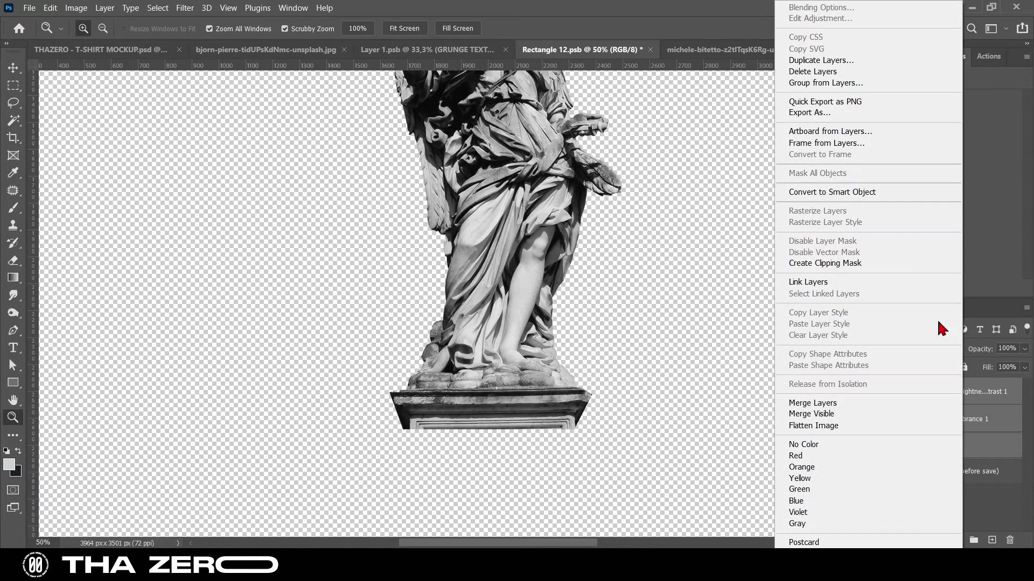
left_click(835, 192)
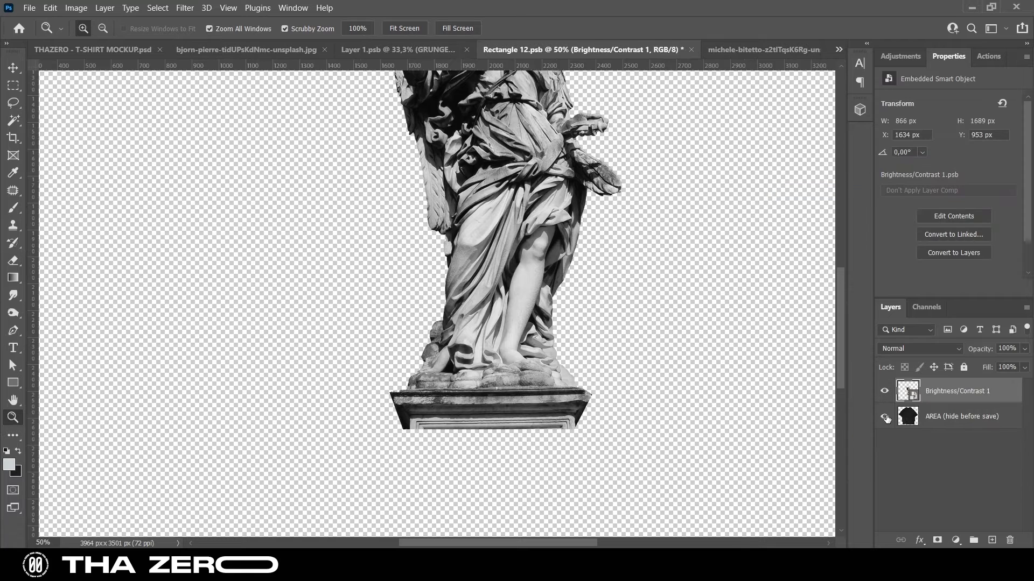
- Show the AREA T-shirt layer again beneath the statue
left_click(885, 416)
left_click(497, 325, "alt")
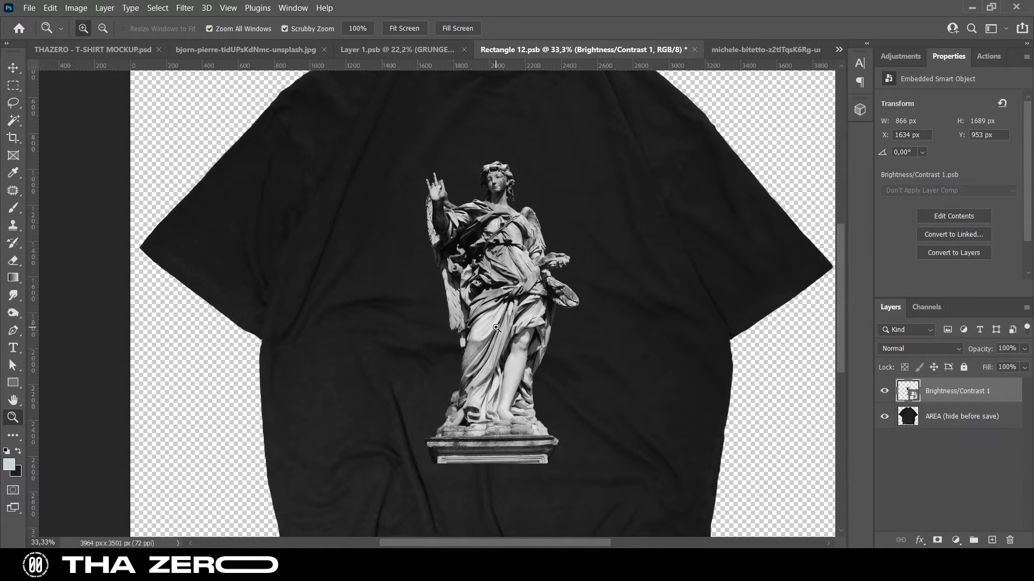
left_click(485, 358)
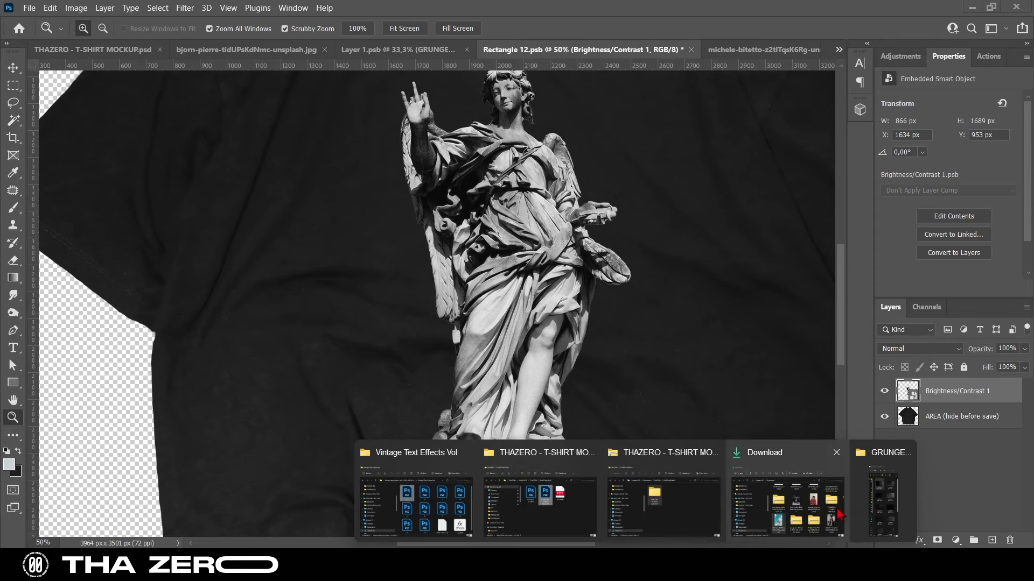
- In File Explorer, browse from MATERIALS into the Scribble Set subfolders
left_click(910, 485)
key("alt+Up")
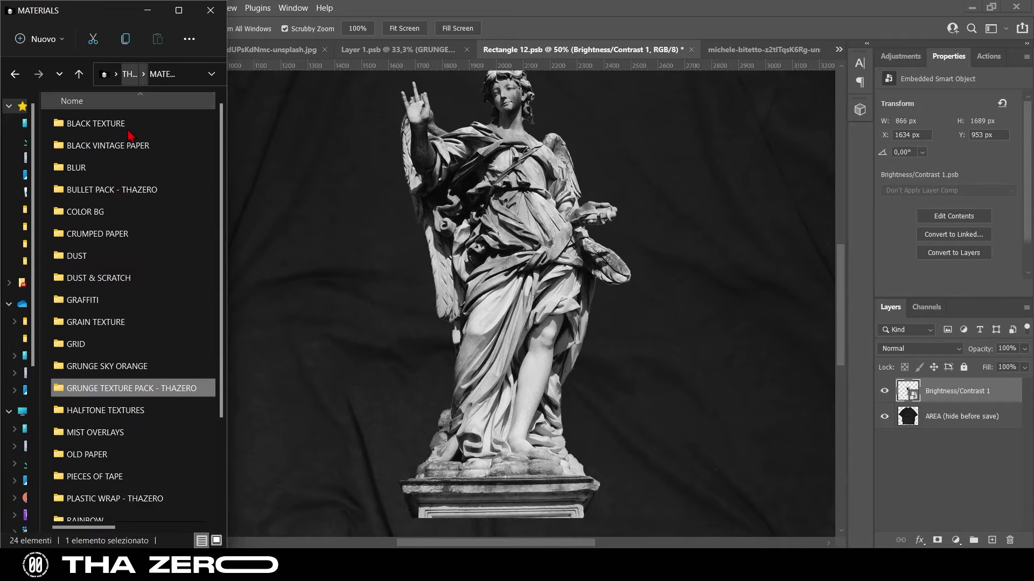
scroll(108, 350, "down", 3)
double_click(100, 448)
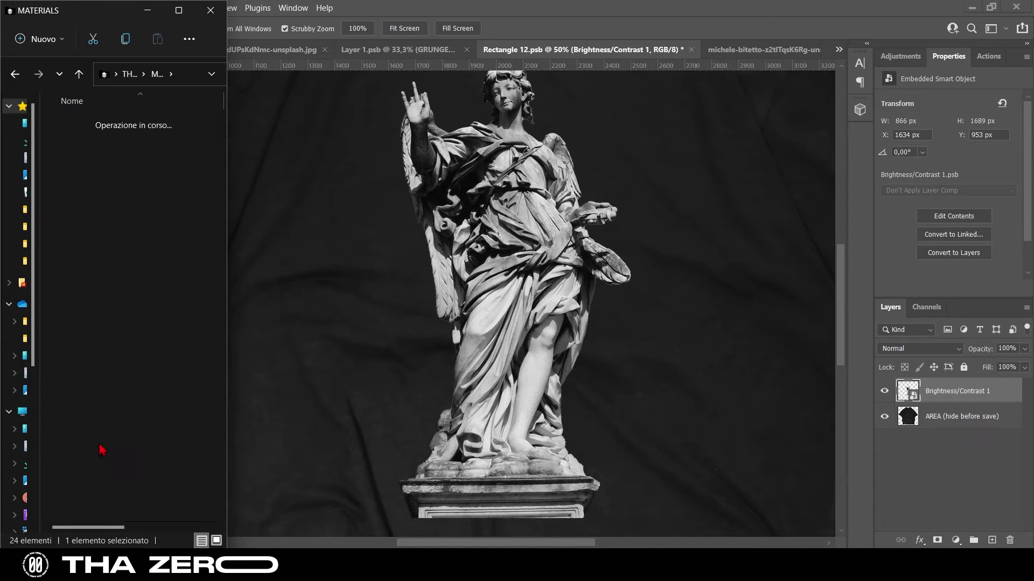
double_click(105, 162)
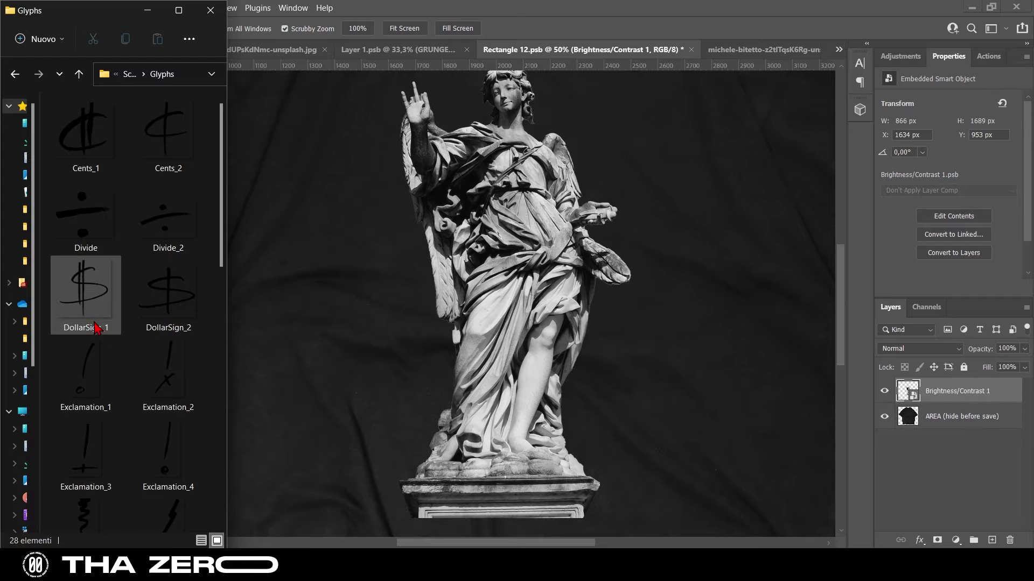
scroll(108, 401, "down", 4)
scroll(112, 401, "down", 3)
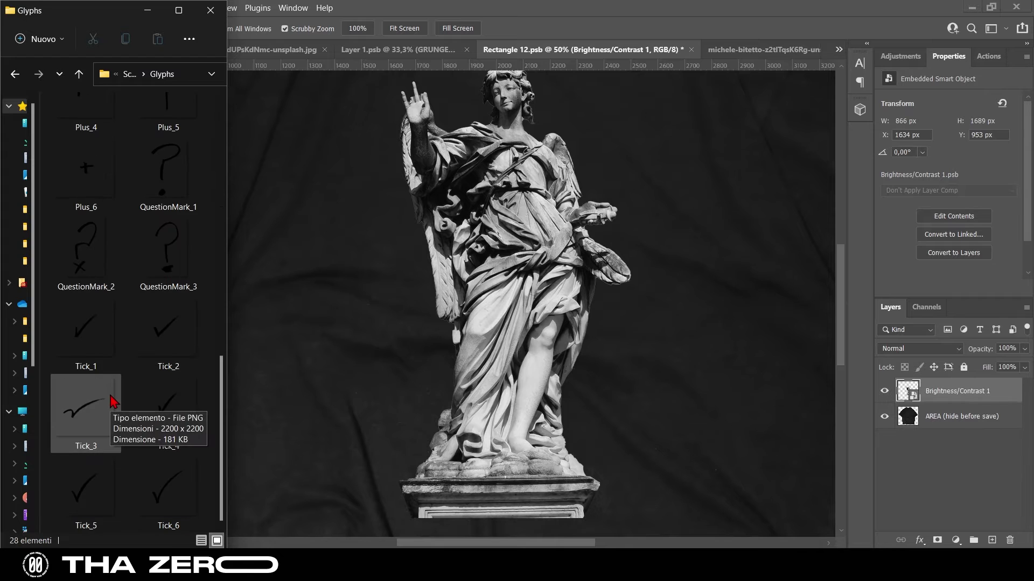
left_click(15, 73)
double_click(97, 218)
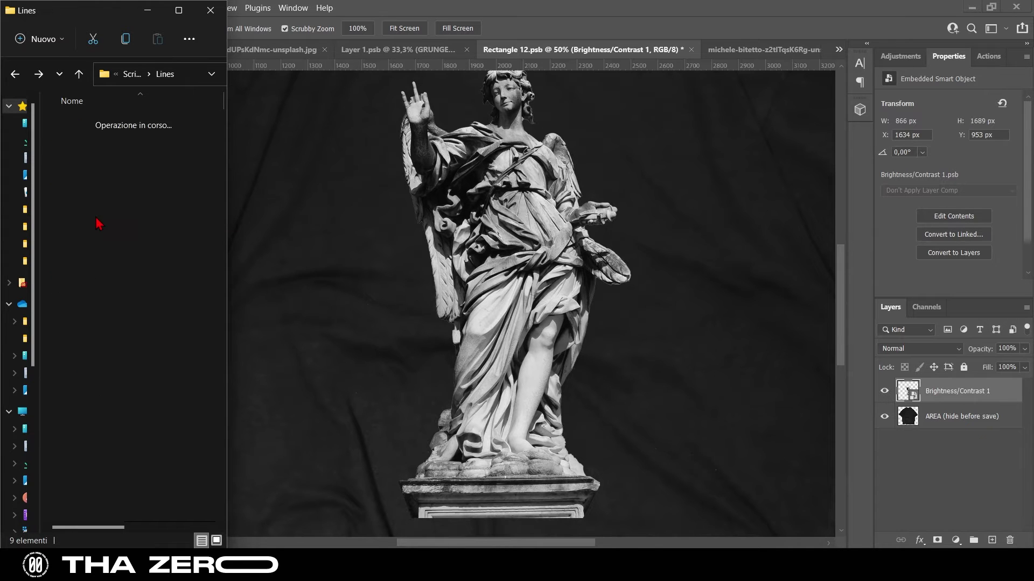
left_click(16, 74)
- Drag Smiley_3 from the Misc folder onto the statue's face, sized about 95%
double_click(110, 236)
scroll(134, 358, "down", 2)
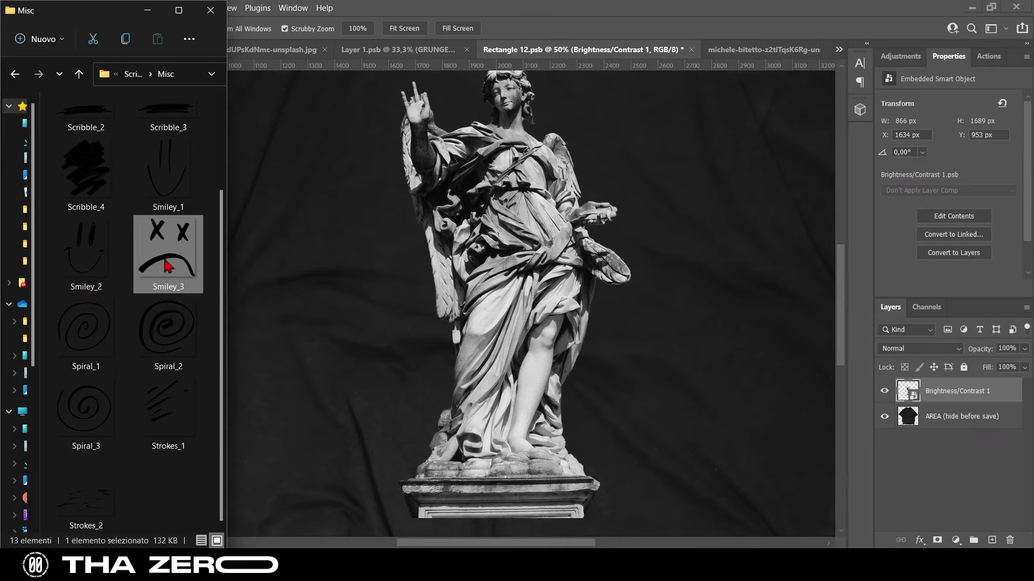
mouse_move(166, 277)
left_mouse_down()
mouse_move(436, 357)
mouse_move(517, 275)
left_mouse_up()
left_click_drag(474, 323, 510, 170)
left_click_drag(509, 220, 511, 163)
- Tilt the smiley to -16.74° and fit it over the statue's face
left_click(666, 28)
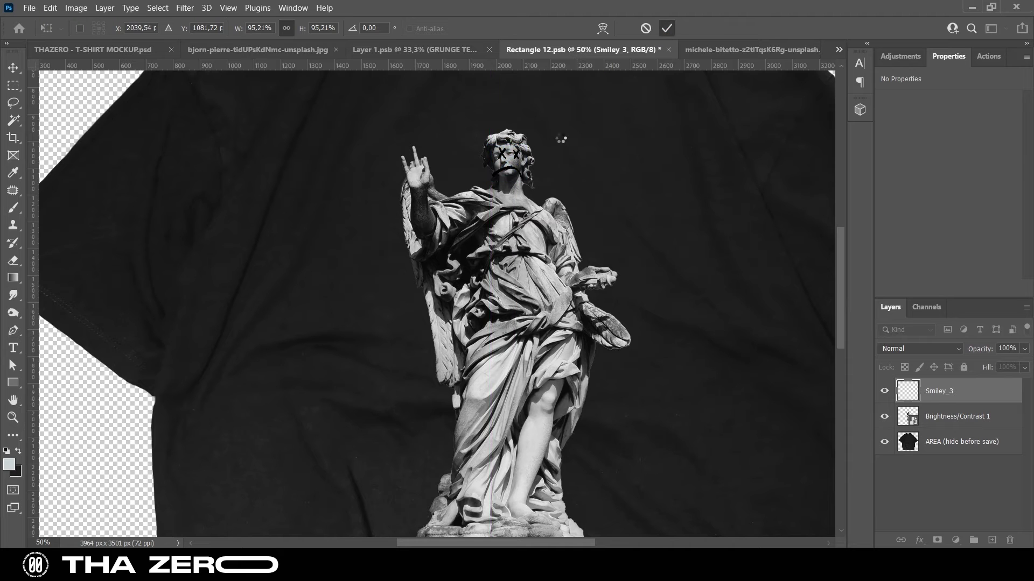
key("z")
left_click(511, 165)
scroll(510, 166, "up", 2)
key("ctrl+t")
mouse_move(496, 110)
left_mouse_down()
mouse_move(448, 109)
mouse_move(458, 107)
left_mouse_up()
left_click_drag(526, 296, 502, 287)
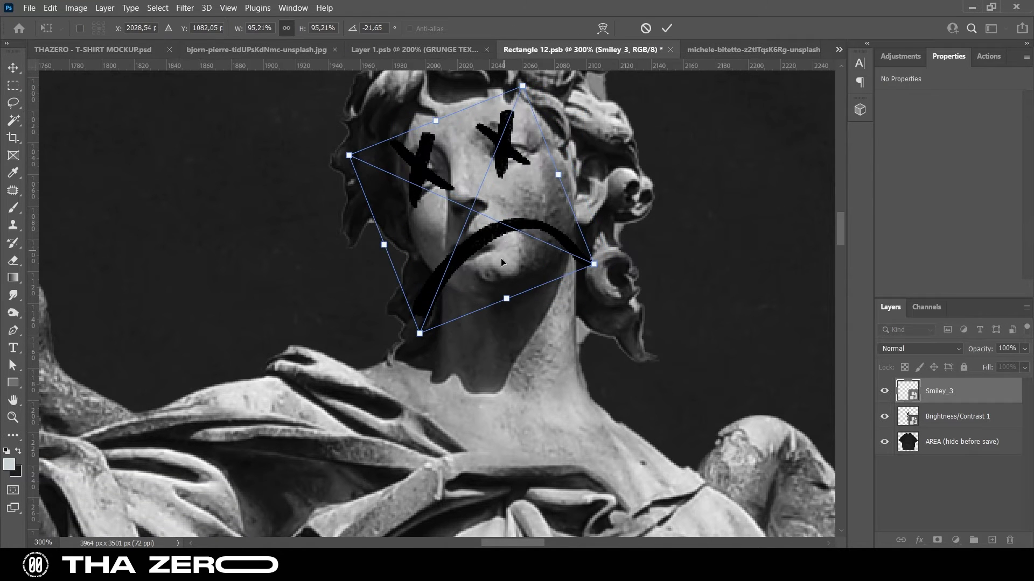
left_click_drag(510, 167, 573, 187)
left_click(666, 28)
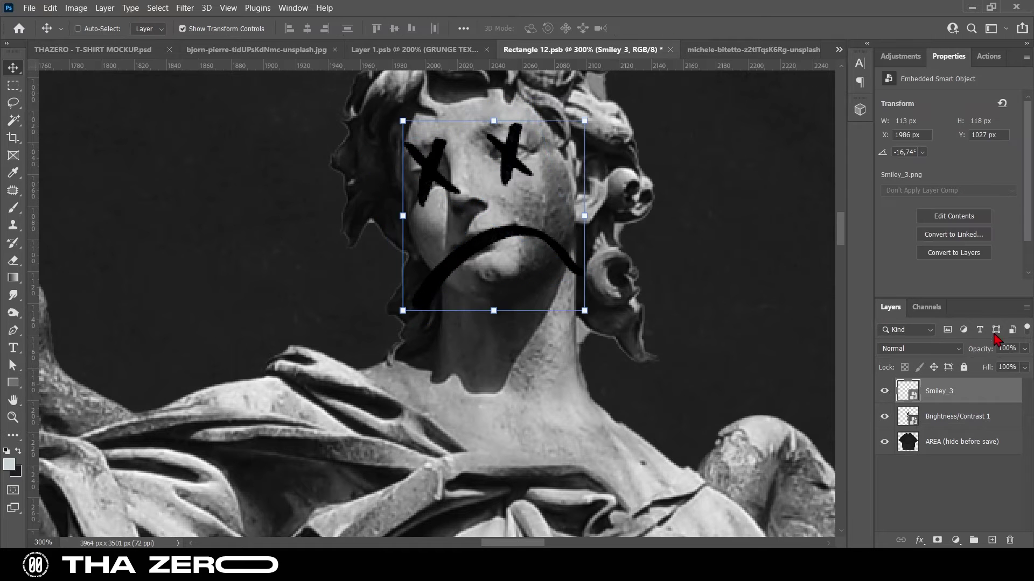
- Group the smiley into Group 1 and enable Gradient Overlay in its layer style
key("ctrl+g")
left_click(947, 407)
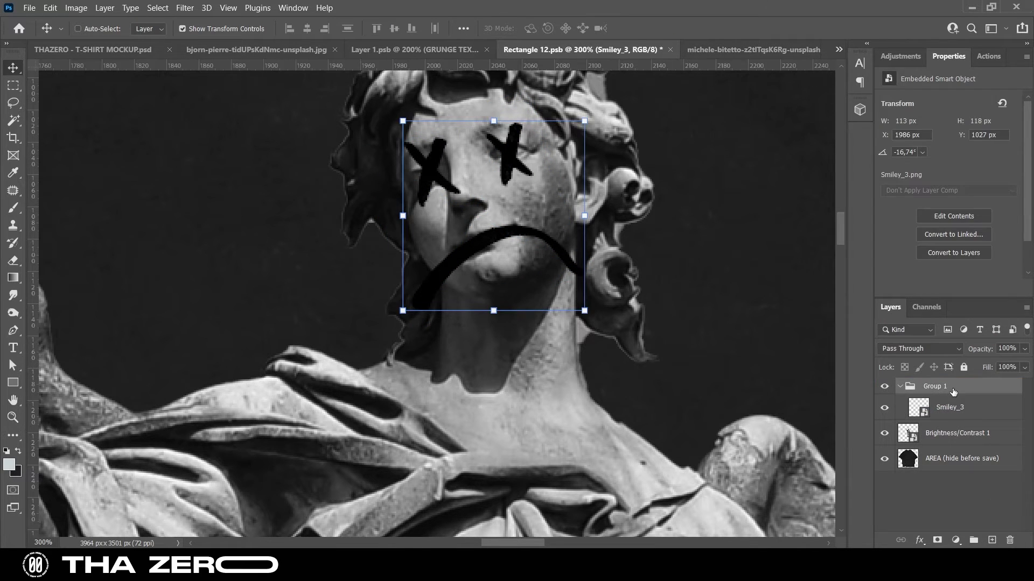
double_click(968, 392)
left_click(517, 268)
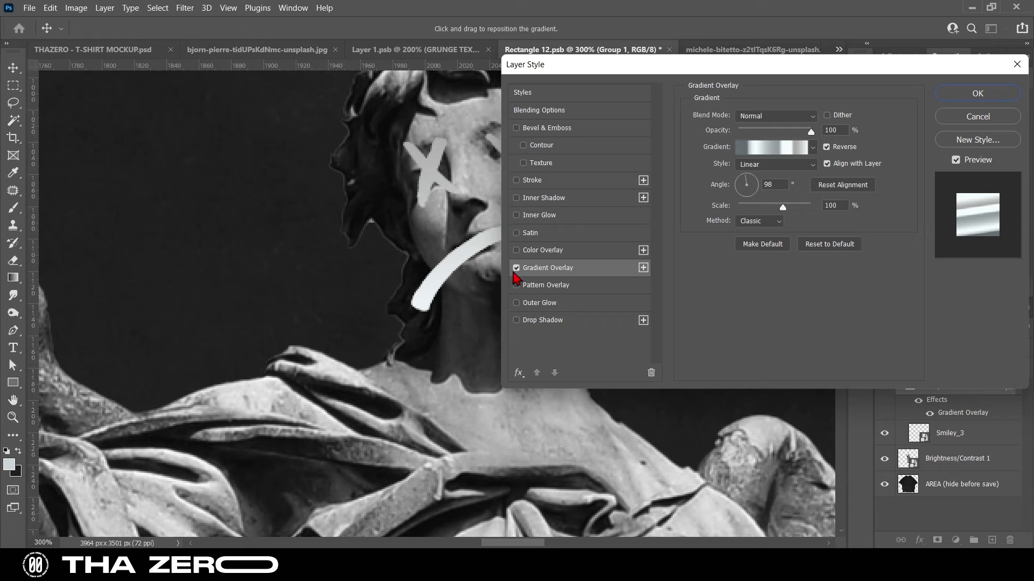
- Give Group 1 a red Color Overlay instead
left_click(544, 254)
left_click(830, 118)
left_click(872, 170)
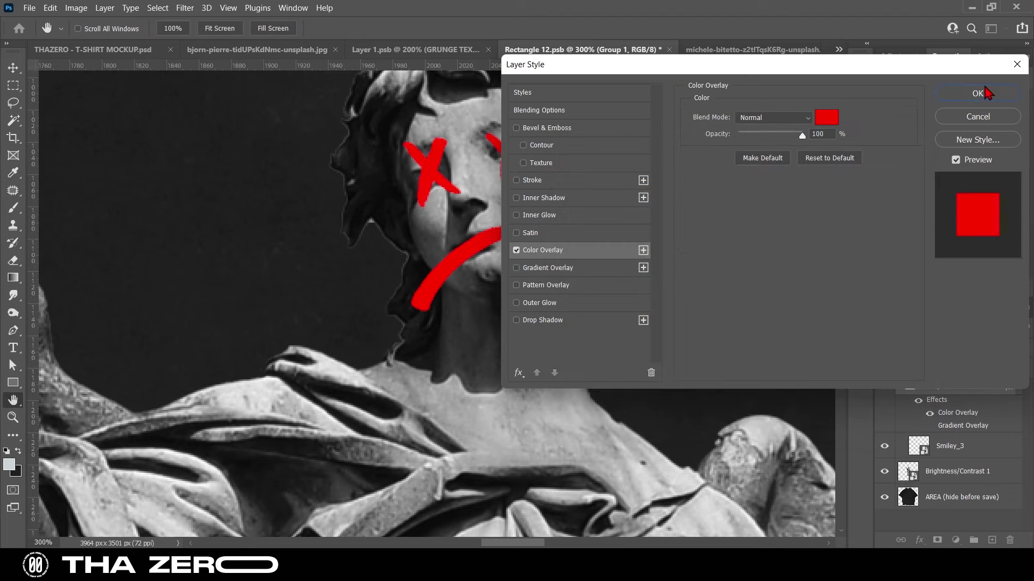
left_click(977, 93)
key("z")
left_click(391, 366, "alt")
- Zoom in on the statue's mouth and lasso the area around the frown
left_click_drag(391, 366, 490, 298)
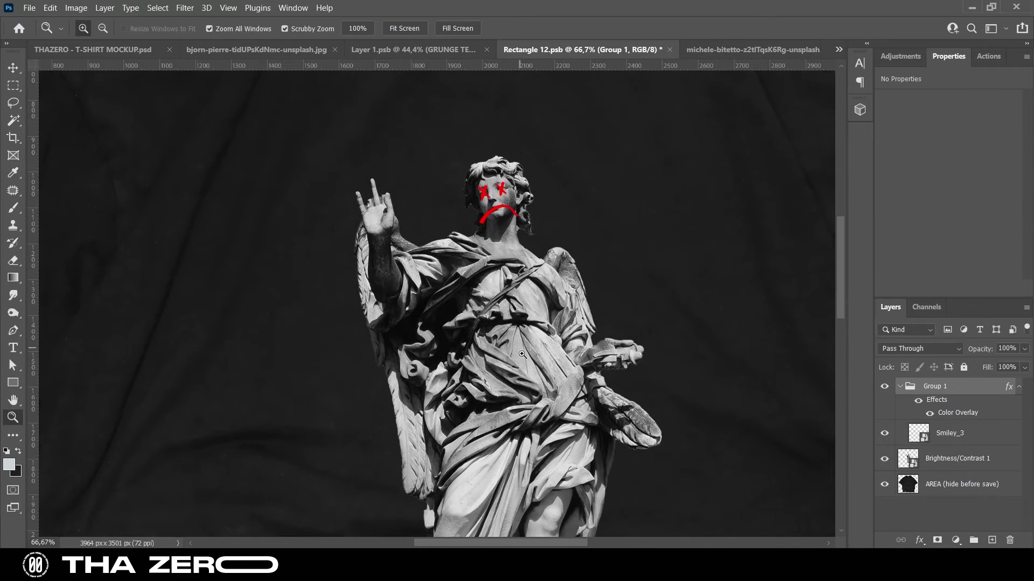
left_click(489, 215)
key("l")
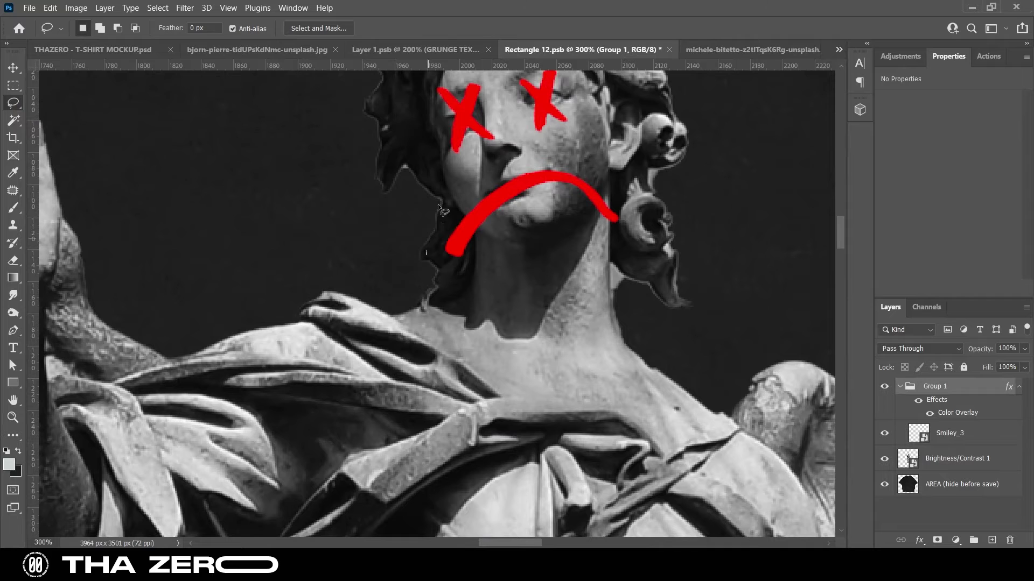
left_click_drag(592, 282, 431, 258)
key("Up")
left_click(530, 229)
- Squash the Smiley_3 frown shorter so it sits just under the nose
left_click(939, 429)
left_click_drag(531, 254, 523, 183)
key("Return")
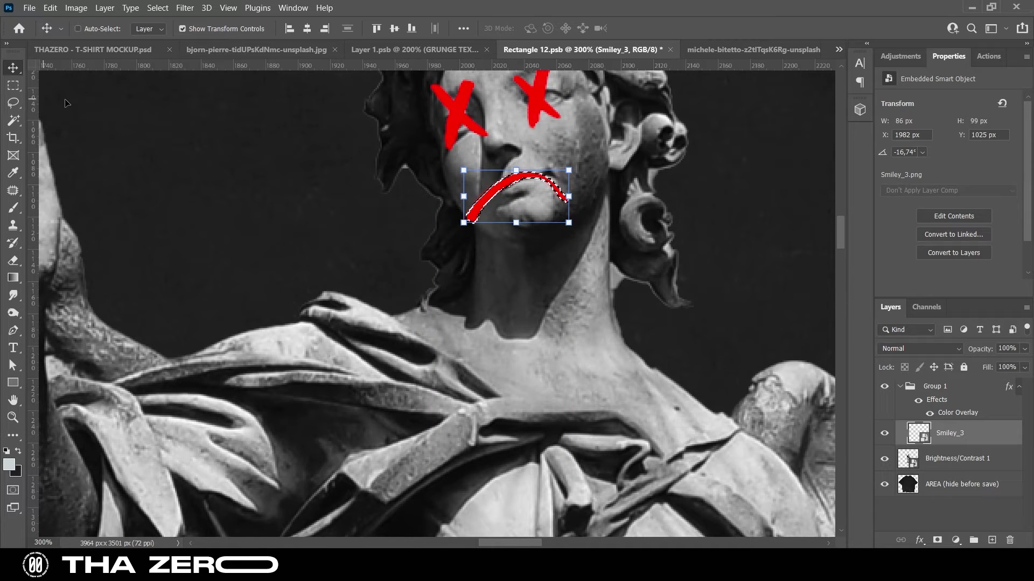
left_click_drag(474, 140, 480, 138)
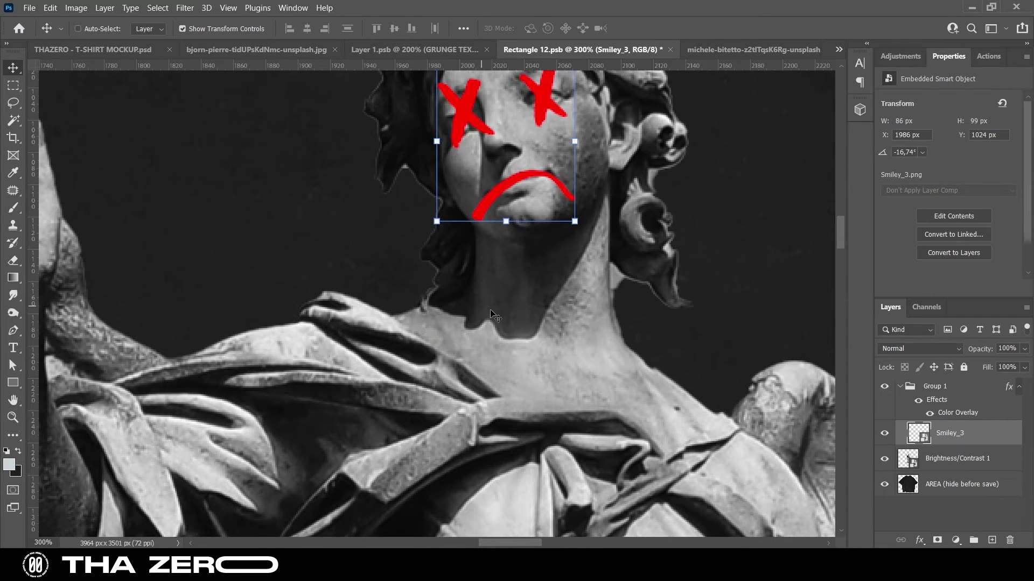
key("z")
key("ctrl+minus")
key("ctrl+minus")
key("ctrl+minus")
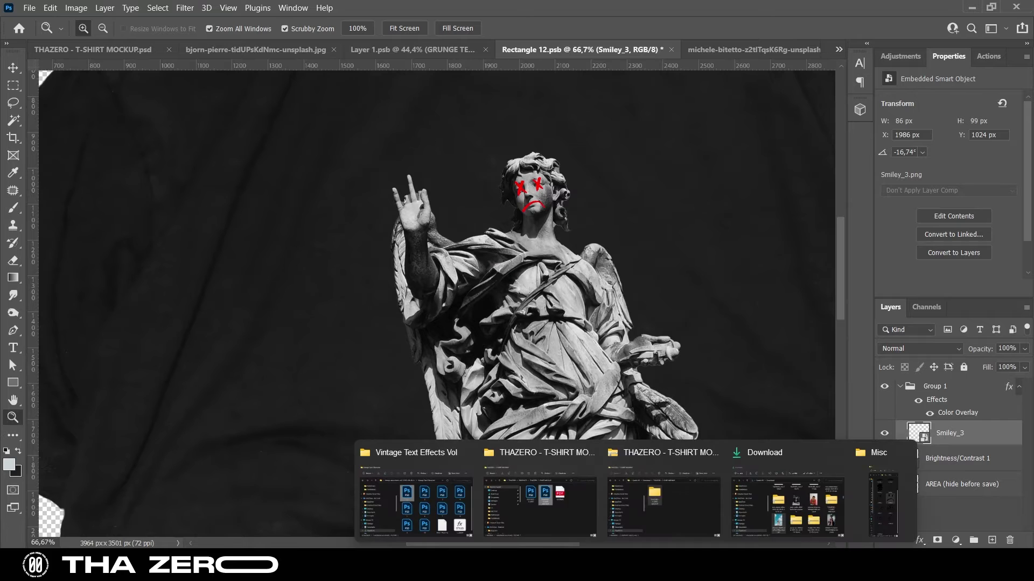
- Place Scribble_4 at about half size over the statue's raised hand
left_click(785, 453)
left_click_drag(86, 172, 437, 303)
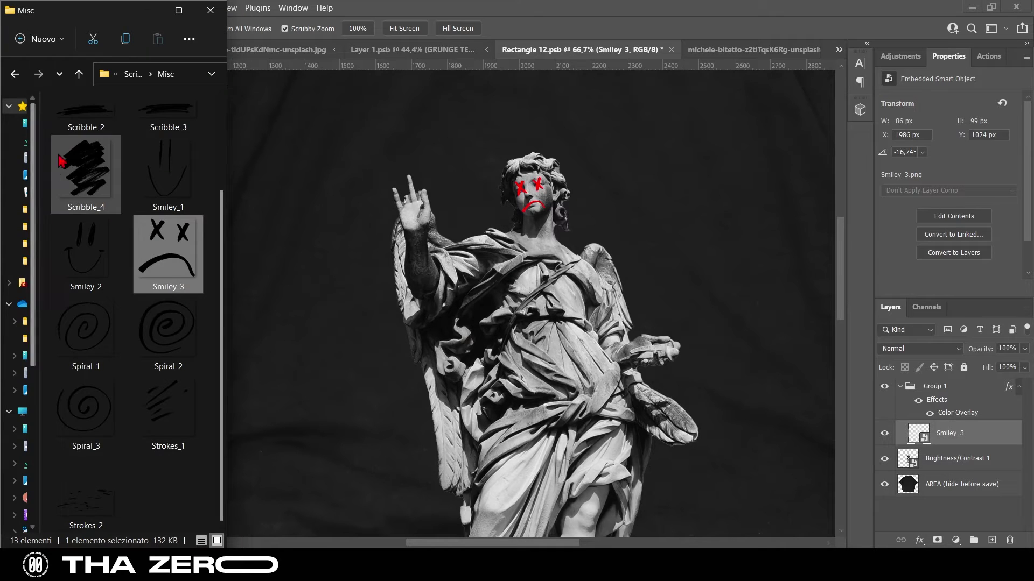
left_click_drag(440, 338, 440, 306)
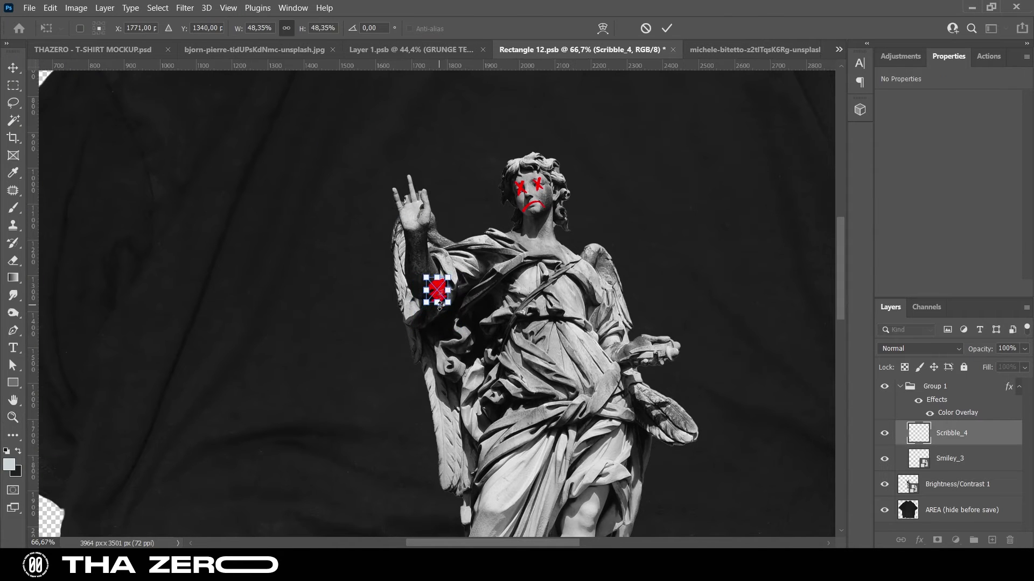
mouse_move(415, 209)
left_mouse_down()
mouse_move(413, 191)
mouse_move(411, 251)
mouse_move(420, 191)
left_mouse_up()
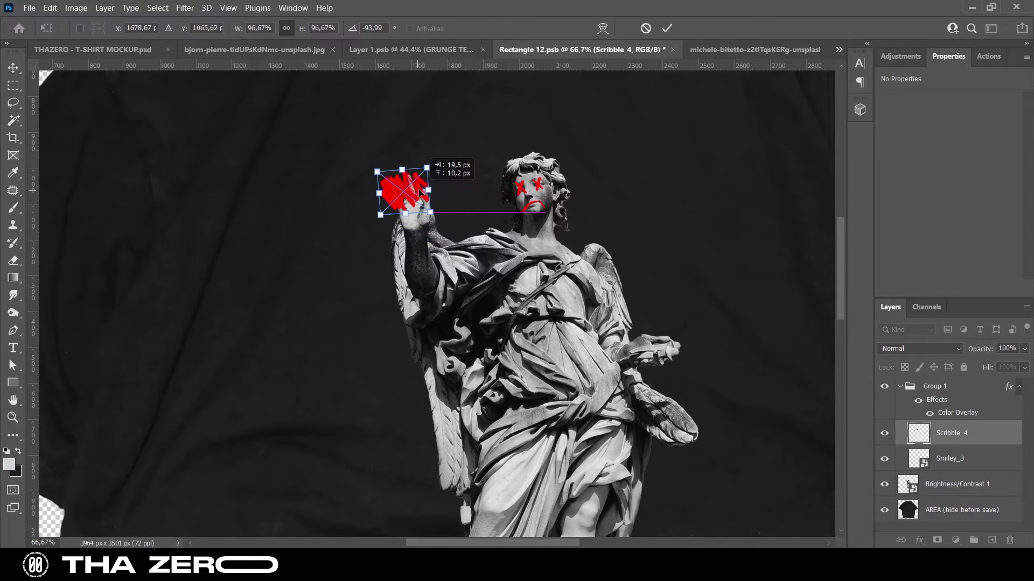
left_click(667, 28)
key("z")
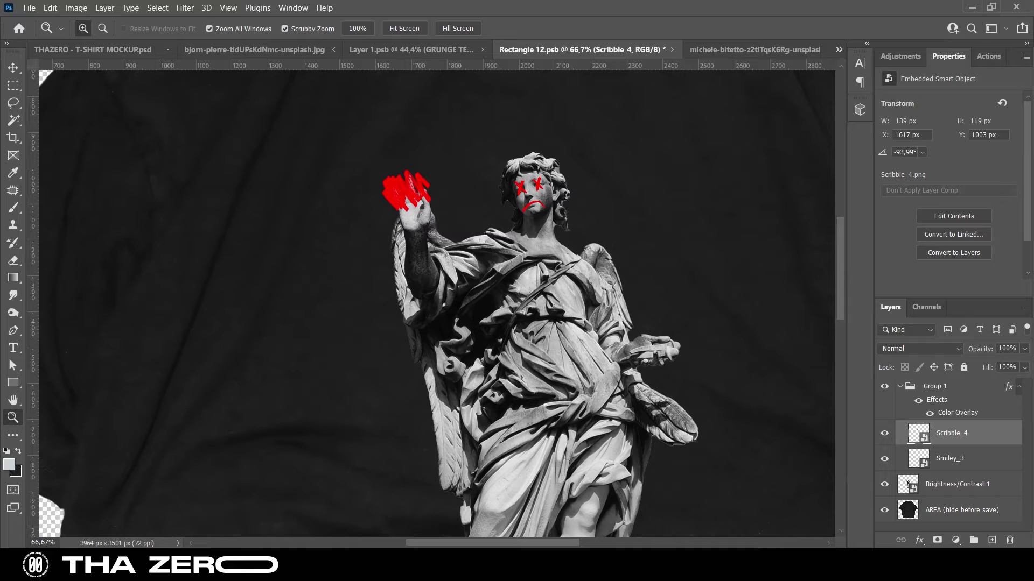
- Browse to the Shapes folder and select the Circle_5 file
left_click(840, 490)
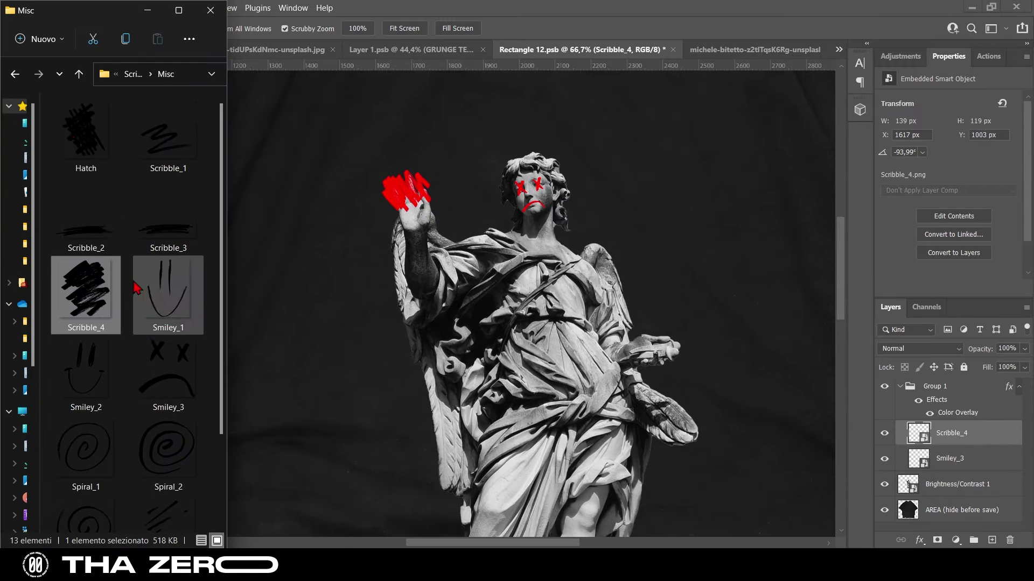
left_click(16, 74)
double_click(75, 278)
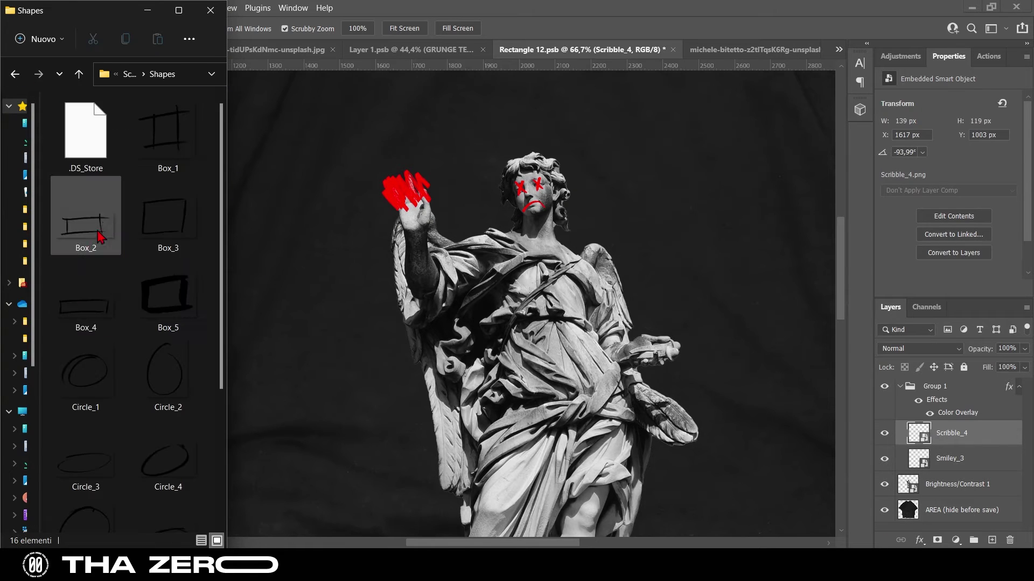
scroll(101, 236, "down", 3)
left_click(88, 167)
left_click(90, 338)
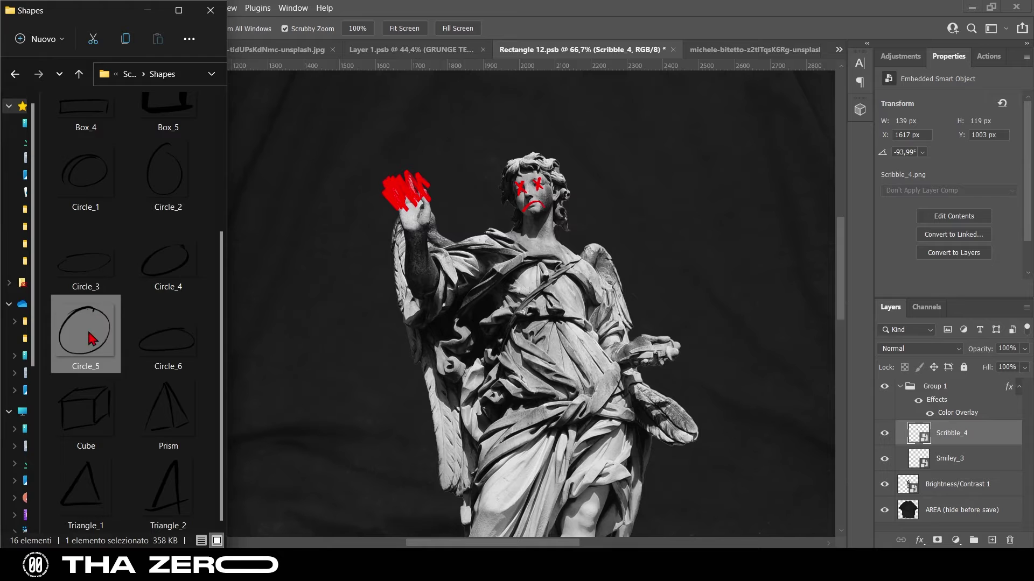
- Place Circle_5 and enlarge it to ring the statue's head
left_click_drag(91, 338, 503, 190)
left_click_drag(440, 325, 561, 190)
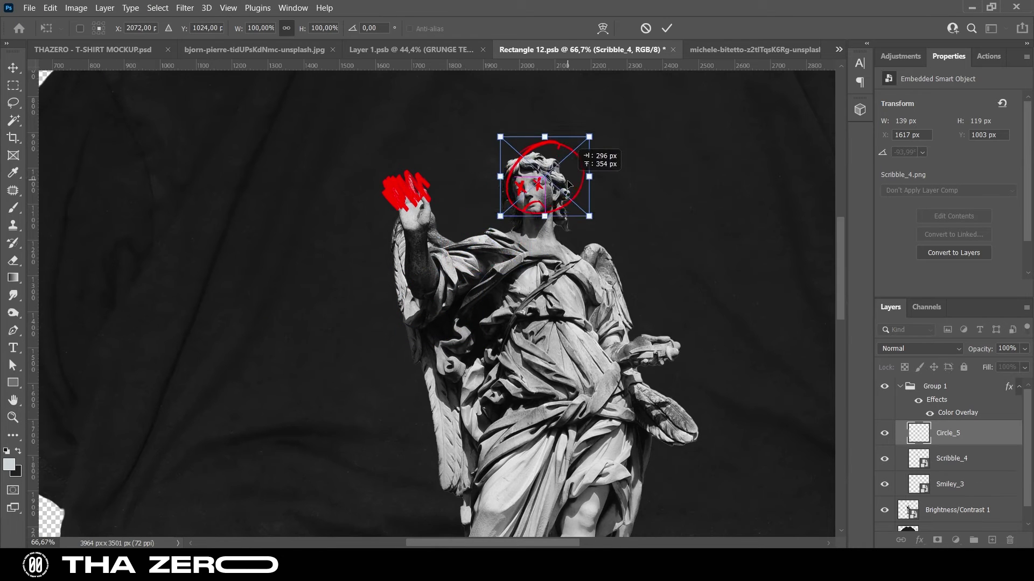
left_click_drag(531, 225, 592, 189)
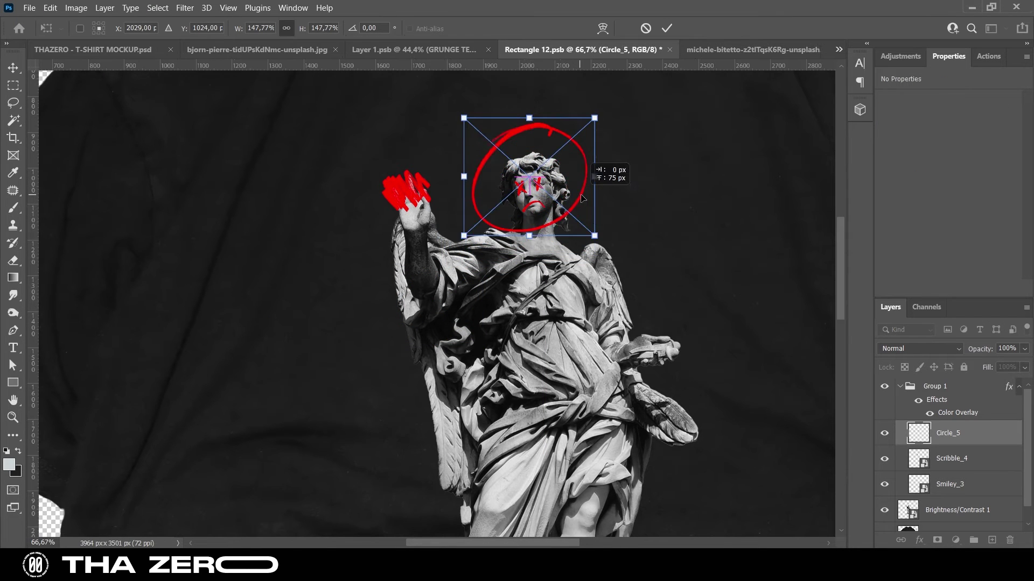
left_click(668, 29)
key("z")
scroll(486, 346, "down", 1)
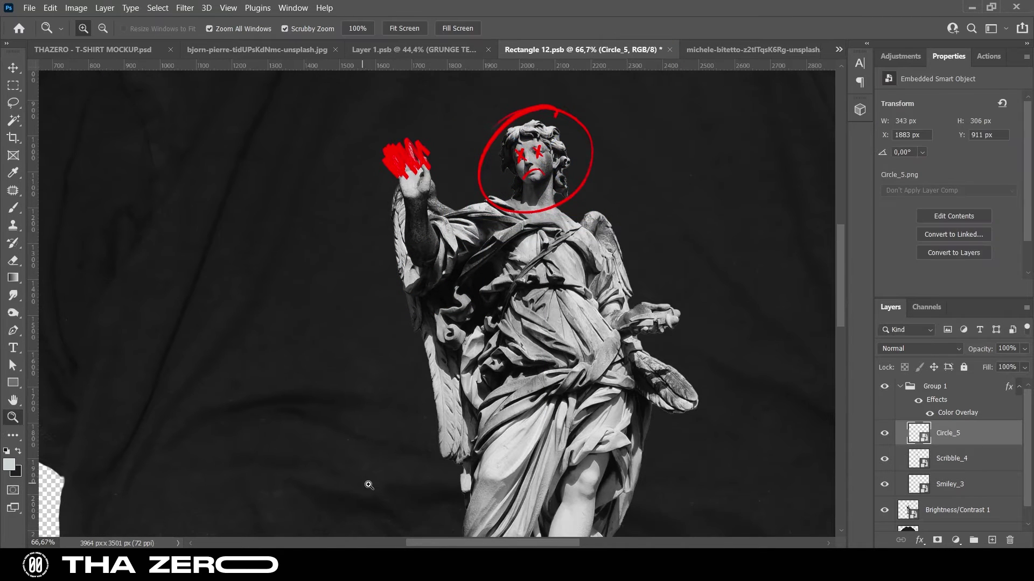
scroll(539, 486, "down", 1)
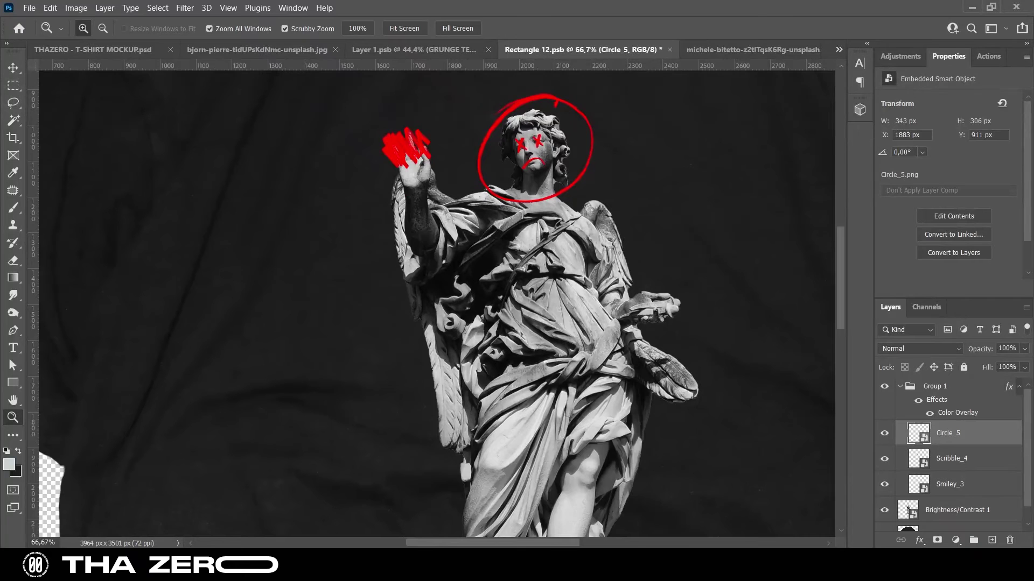
left_click(887, 506)
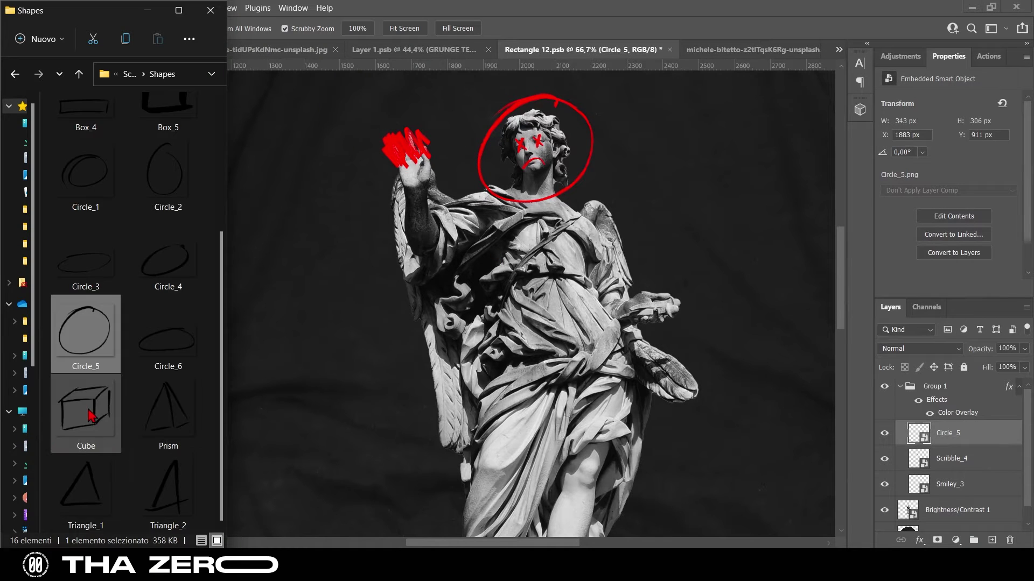
- Place the red Strokes_1 slashes from the Misc folder beside the statue's shoulder
scroll(90, 416, "up", 3)
left_click(16, 74)
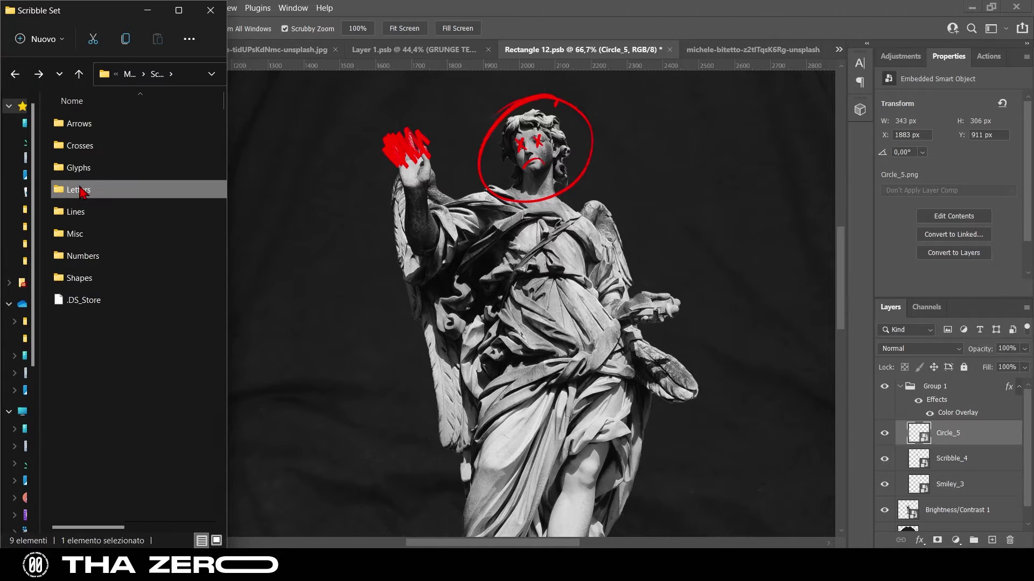
double_click(86, 197)
scroll(133, 280, "down", 15)
scroll(132, 279, "up", 15)
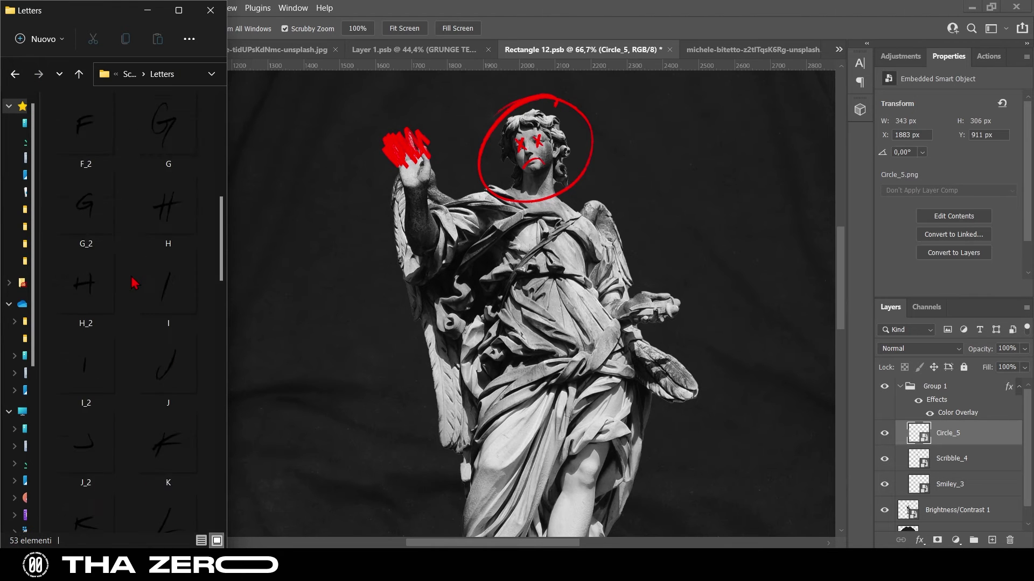
left_click(15, 74)
double_click(83, 231)
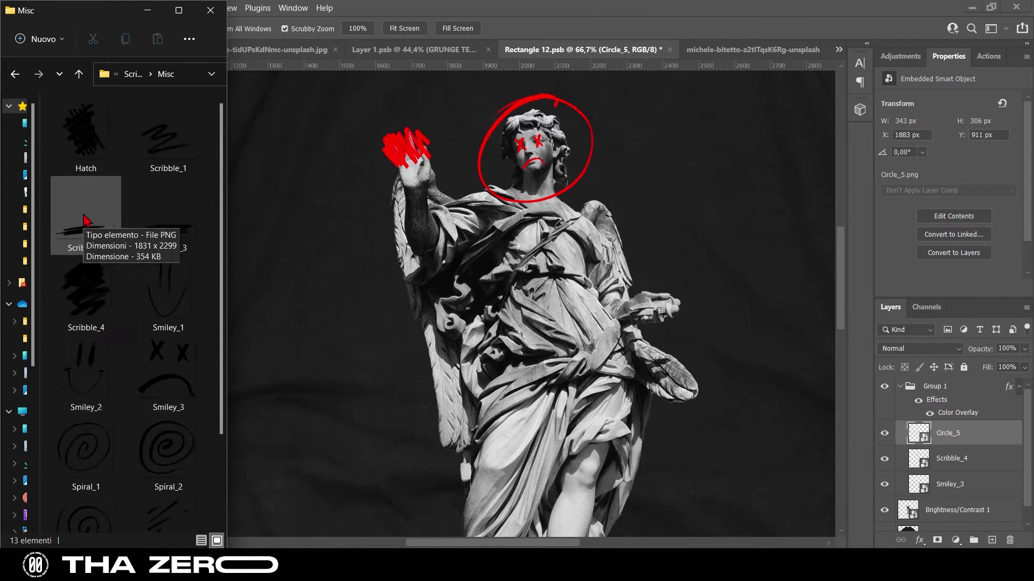
scroll(124, 323, "down", 3)
left_click_drag(166, 431, 636, 218)
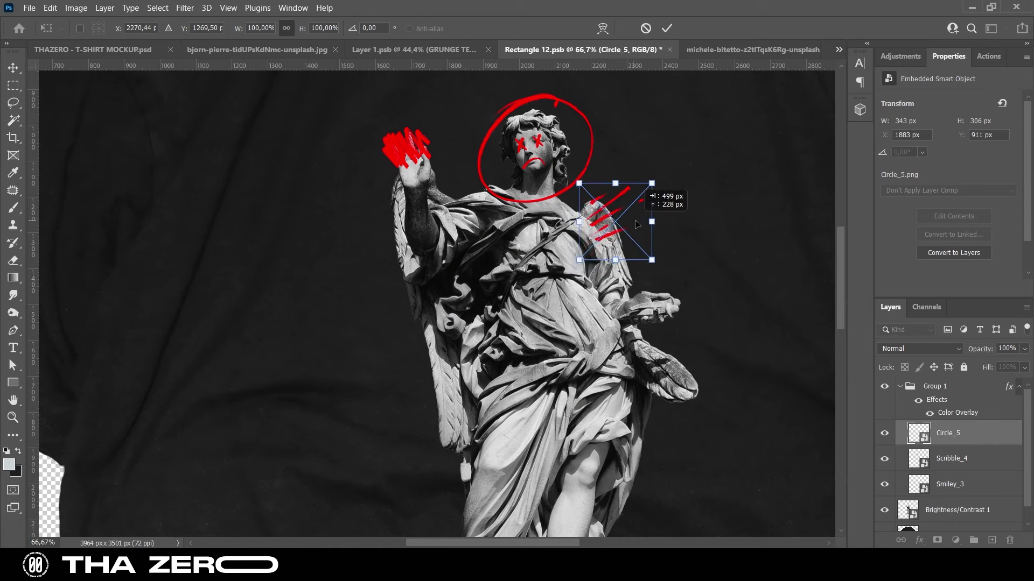
left_click(666, 28)
key("z")
left_click(481, 146, "alt")
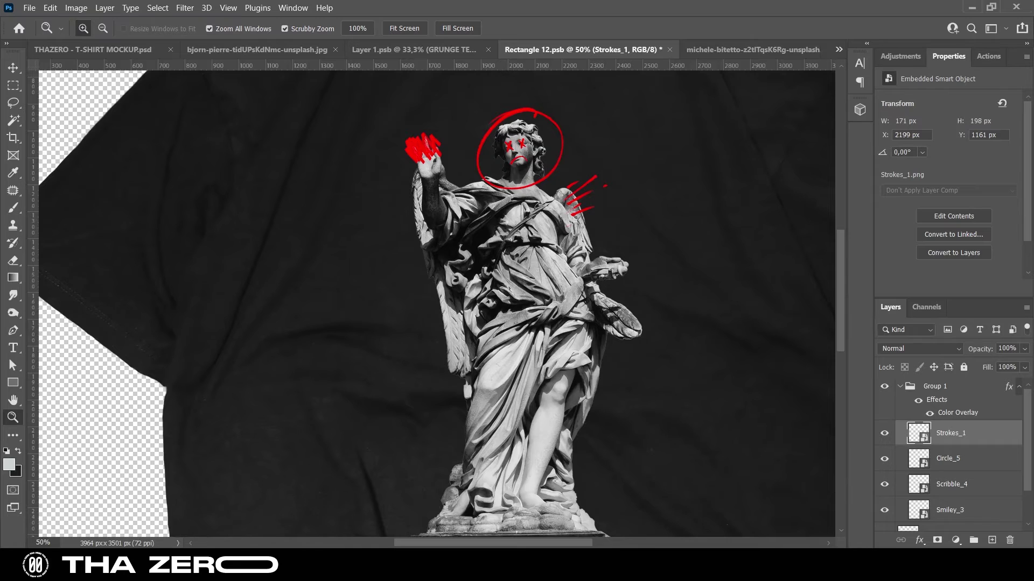
- Add the red DollarSign_1 doodle from the Glyphs folder beside the statue
left_click(776, 517)
left_click(14, 74)
double_click(88, 168)
scroll(156, 291, "down", 10)
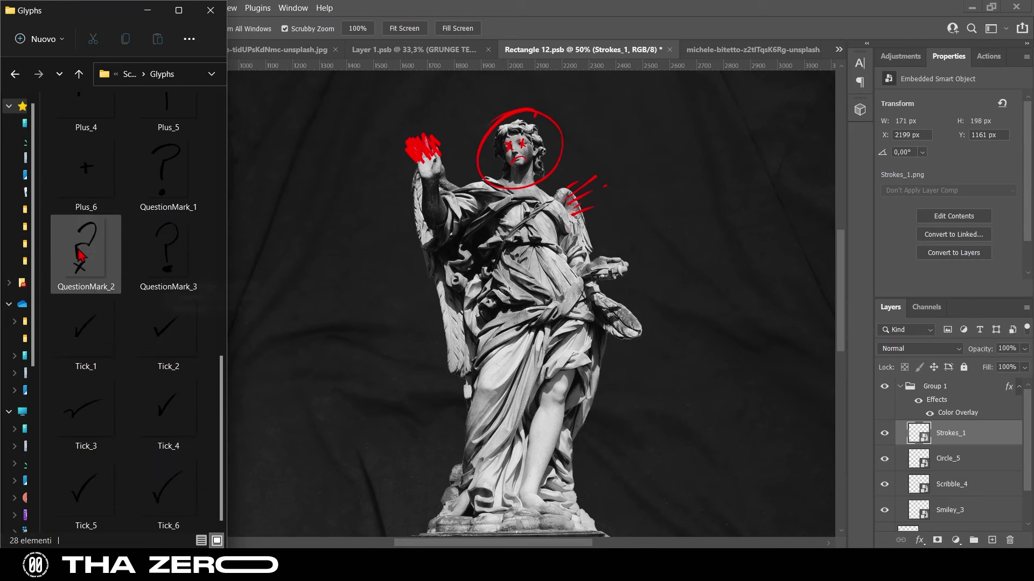
scroll(86, 345, "up", 5)
left_click(89, 278)
mouse_move(89, 278)
left_mouse_down()
mouse_move(427, 311)
mouse_move(633, 235)
mouse_move(610, 270)
left_mouse_up()
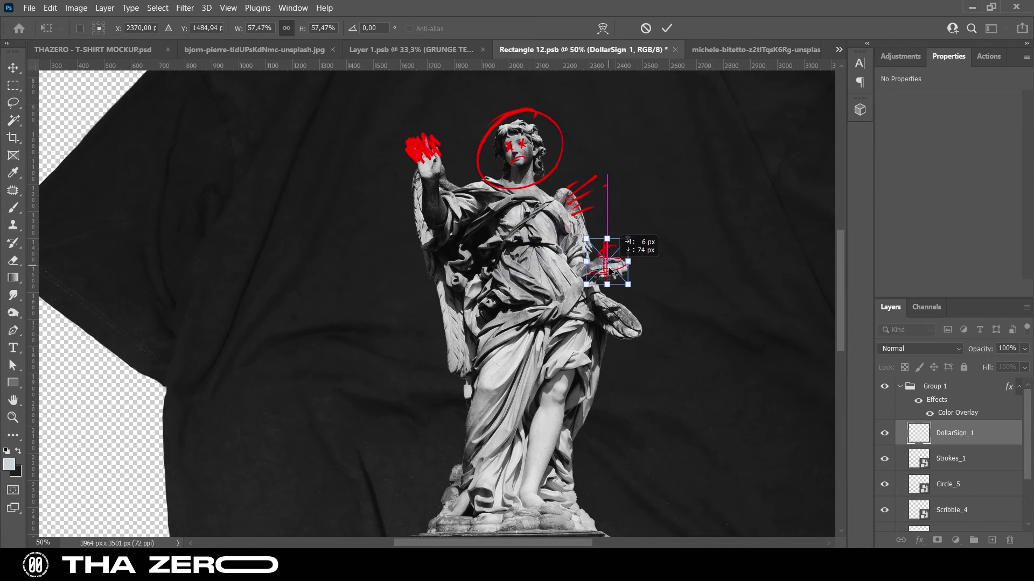
key("Return")
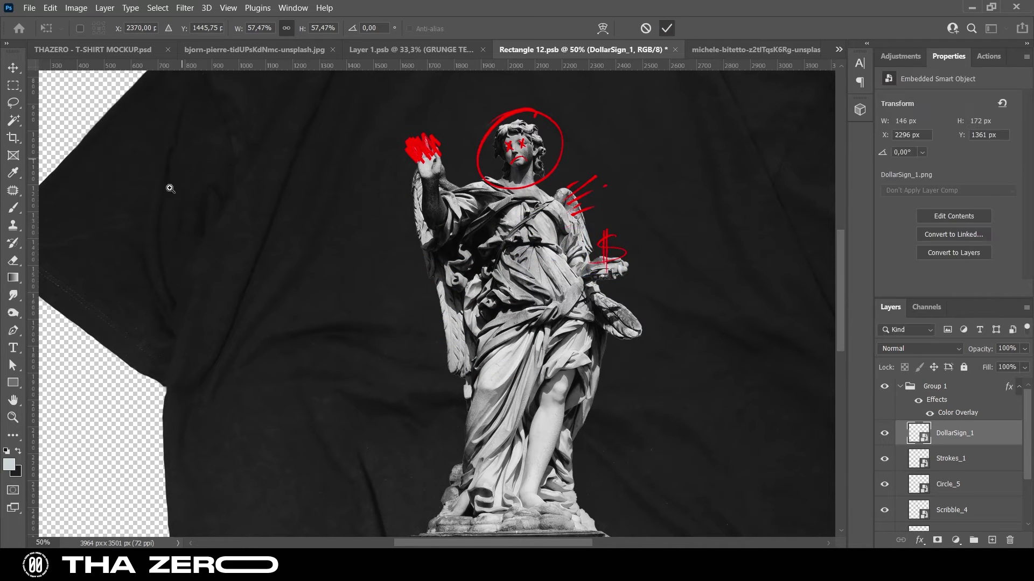
key("z")
scroll(553, 211, "up", 1)
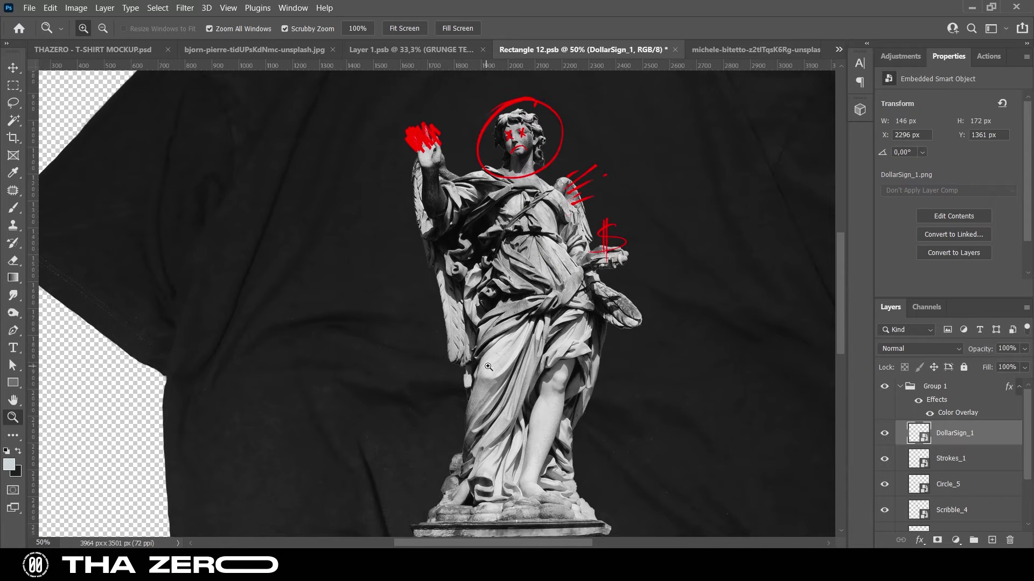
scroll(553, 211, "up", 1)
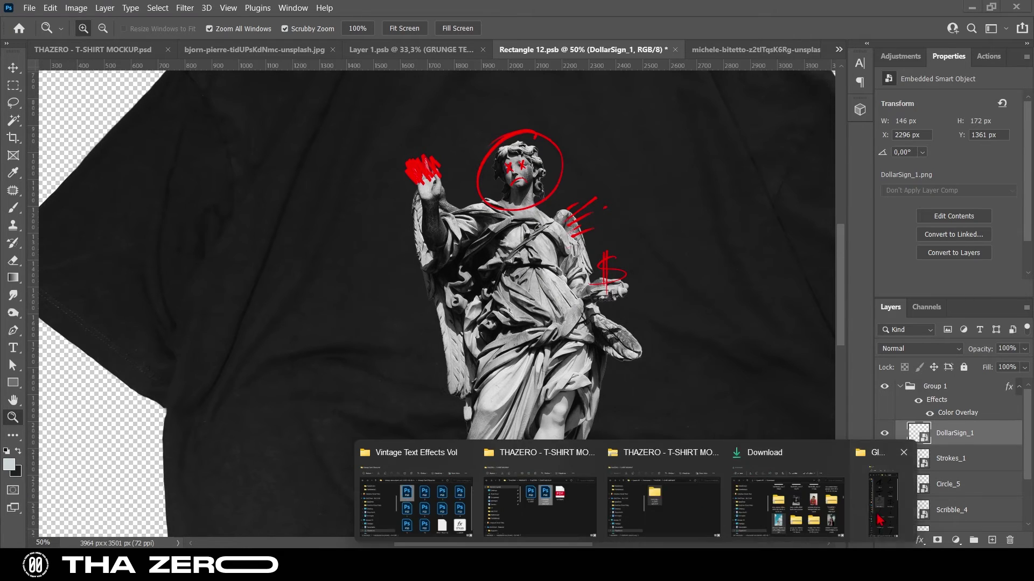
- Browse the scribble set to the Lines folder and pick a brush line file
left_click(664, 501)
left_click_drag(518, 223, 240, 225)
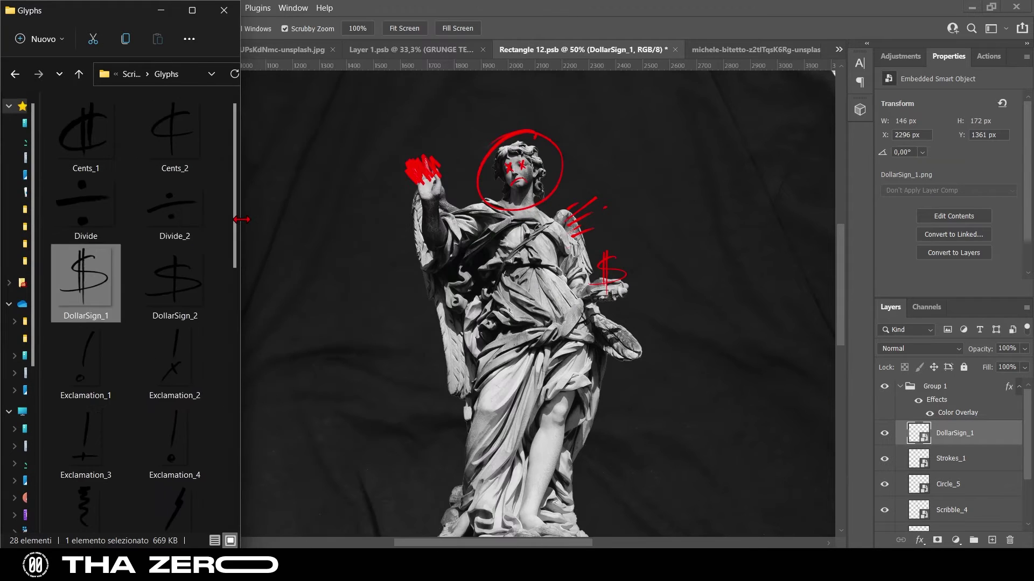
scroll(132, 346, "down", 5)
scroll(141, 401, "down", 3)
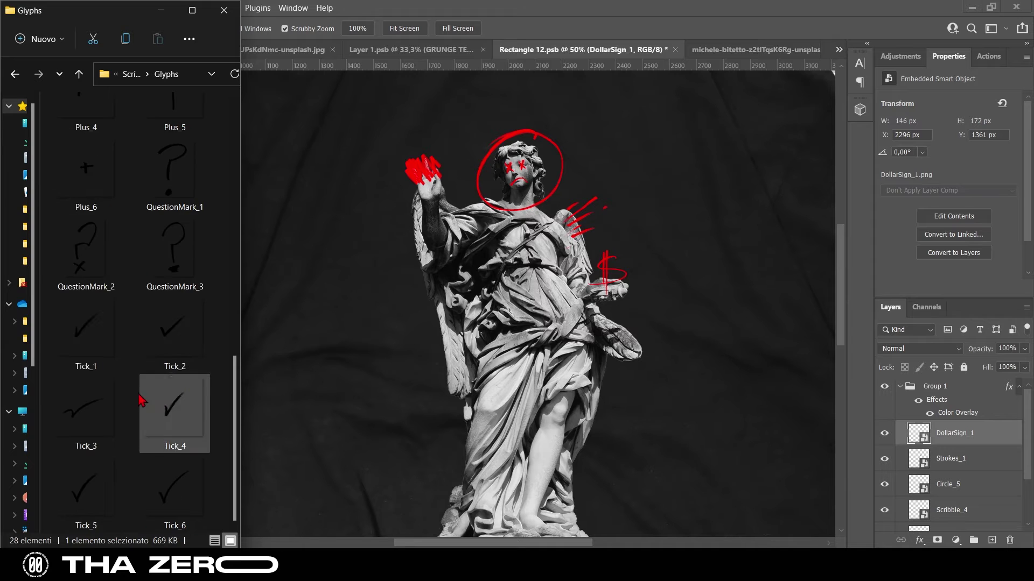
left_click(132, 74)
double_click(104, 210)
left_click(181, 377)
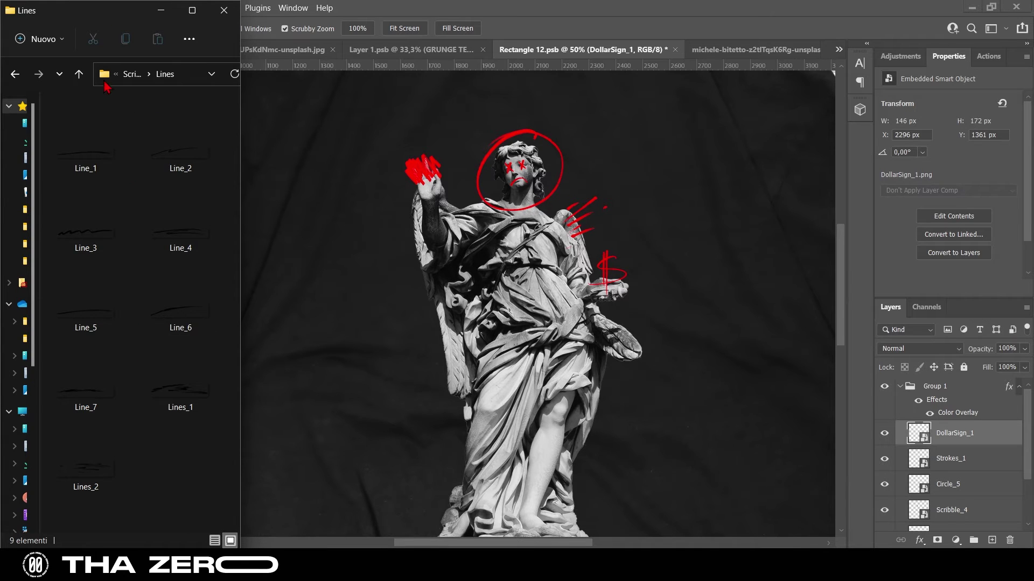
scroll(323, 371, "down", 3)
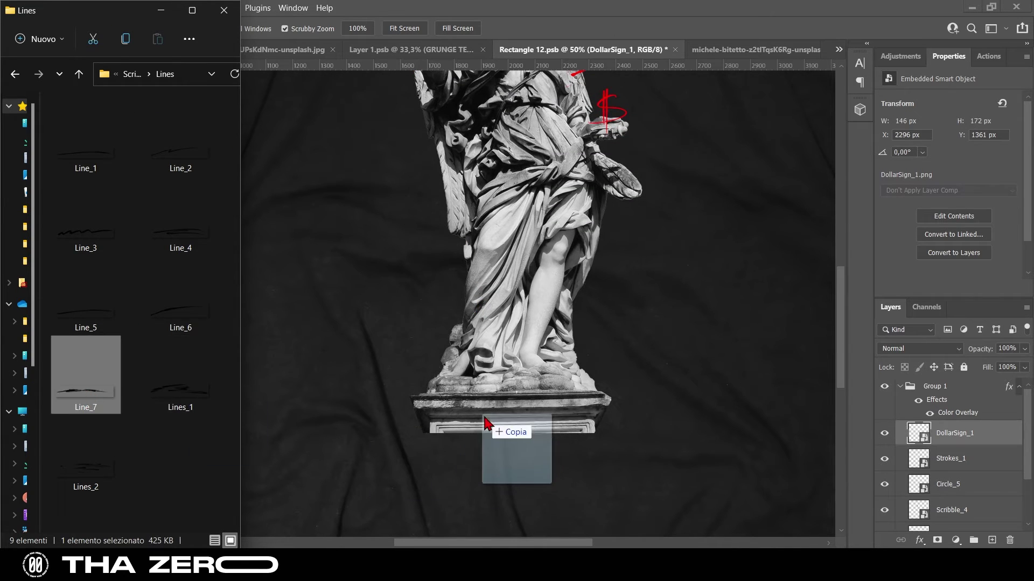
- Place the red Line_7 brush streak beneath the statue's base, narrowed to fit
left_click_drag(112, 396, 491, 422)
left_click_drag(466, 340, 531, 434)
left_click_drag(739, 433, 584, 432)
mouse_move(492, 433)
left_mouse_down()
mouse_move(558, 445)
mouse_move(582, 435)
left_mouse_up()
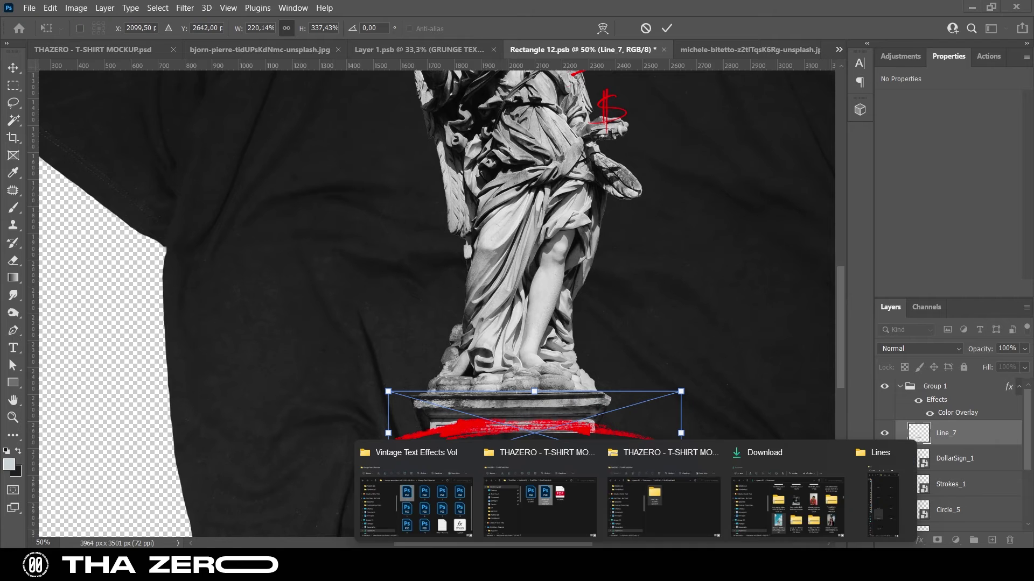
left_click(883, 491)
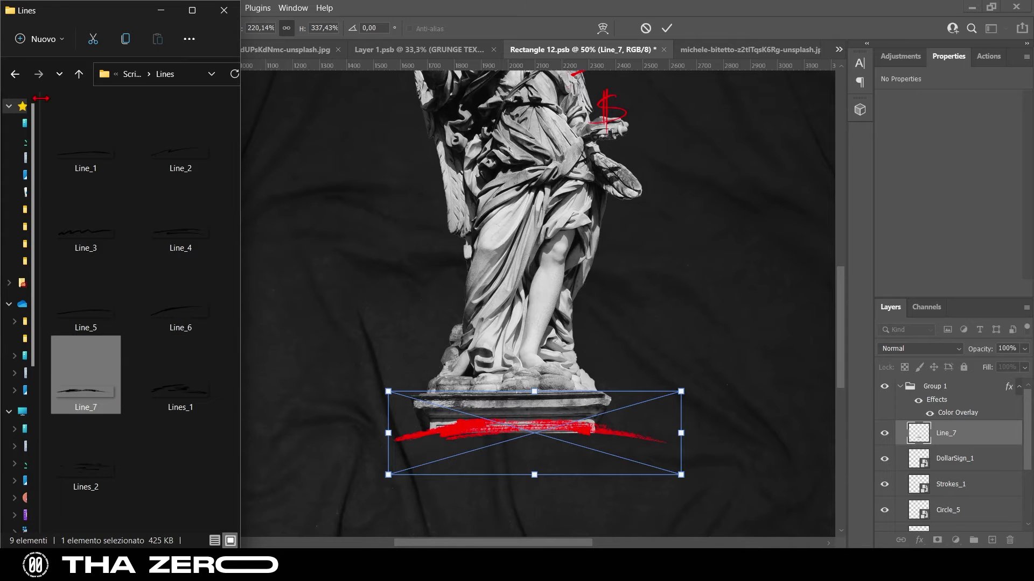
left_click(15, 74)
double_click(81, 185)
left_click(665, 35)
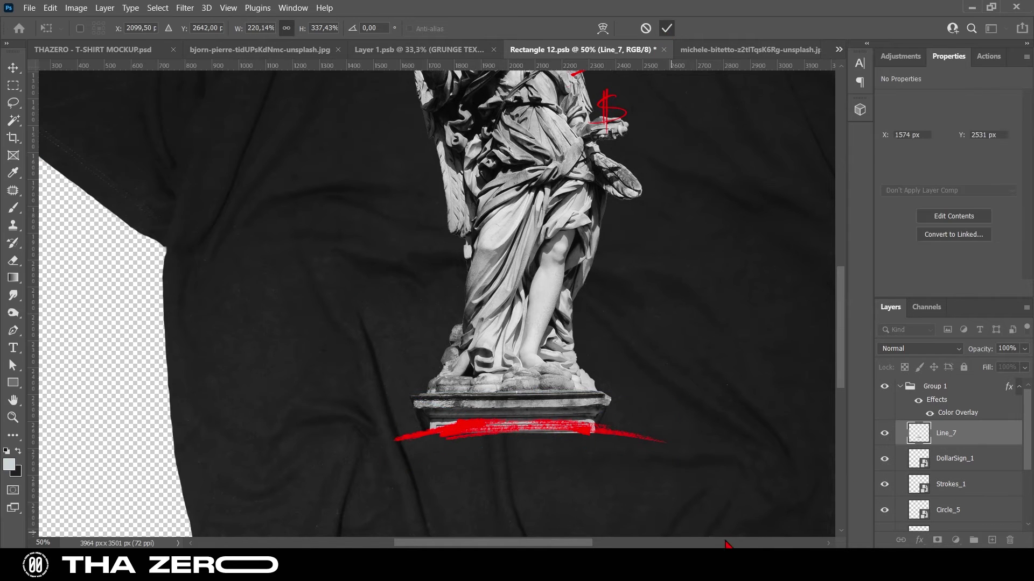
left_click(883, 491)
- Browse the scribble set folders in File Explorer, checking the Glyphs folder
scroll(169, 314, "down", 3)
scroll(134, 335, "up", 10)
key("alt+Left")
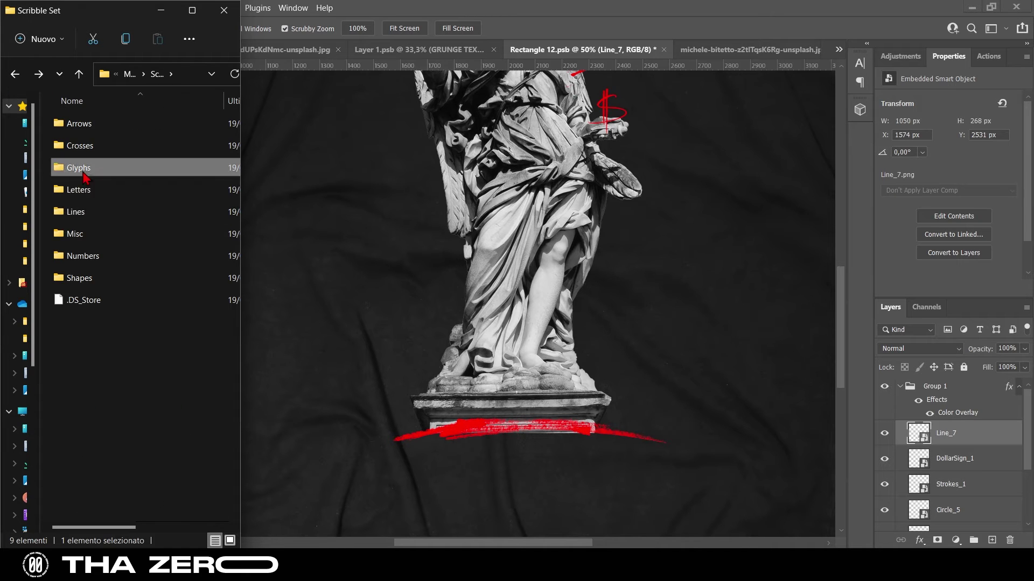
double_click(78, 168)
scroll(84, 396, "down", 10)
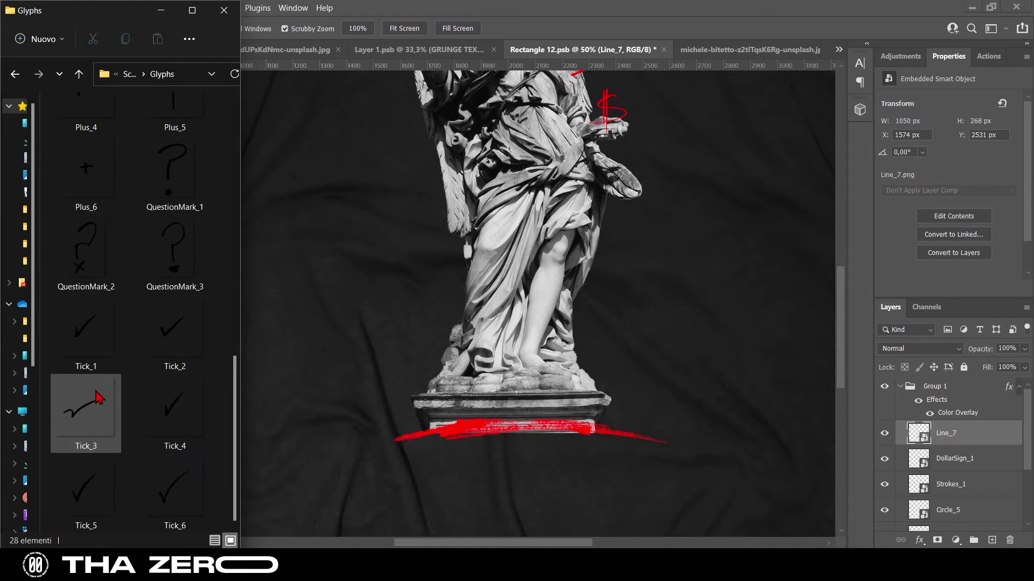
scroll(87, 272, "up", 2)
scroll(88, 284, "up", 5)
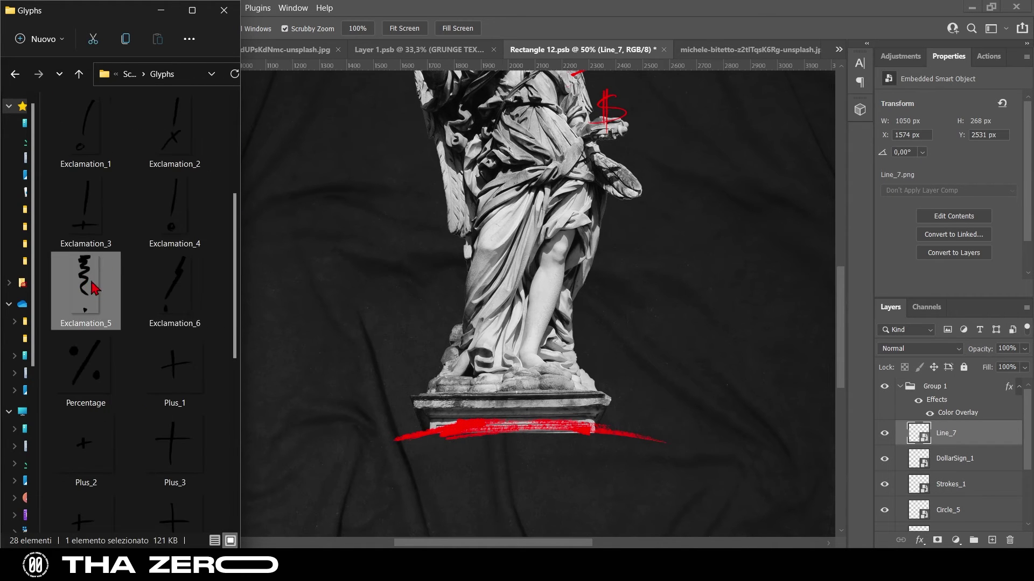
left_click(14, 74)
left_click(87, 212)
- Drag Strokes_2 from the Misc folder onto the statue's leg, rotated and scaled down
double_click(94, 235)
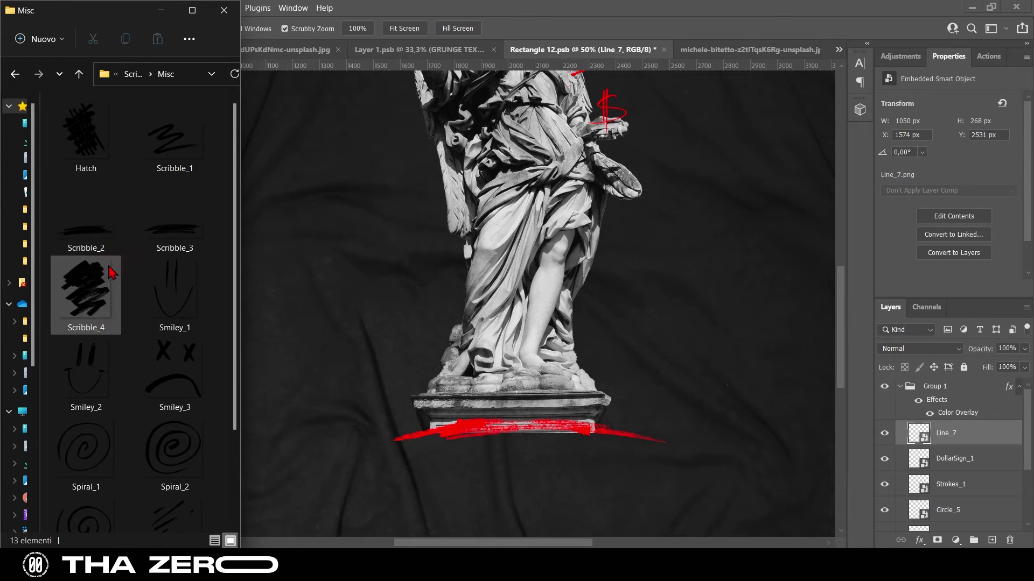
left_click(86, 145)
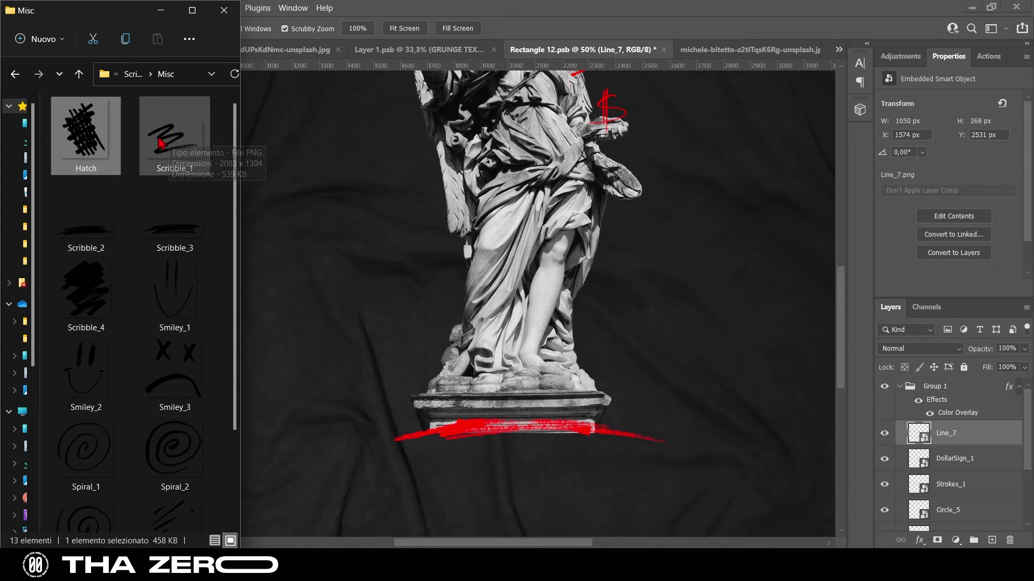
scroll(84, 339, "down", 2)
left_click(141, 326)
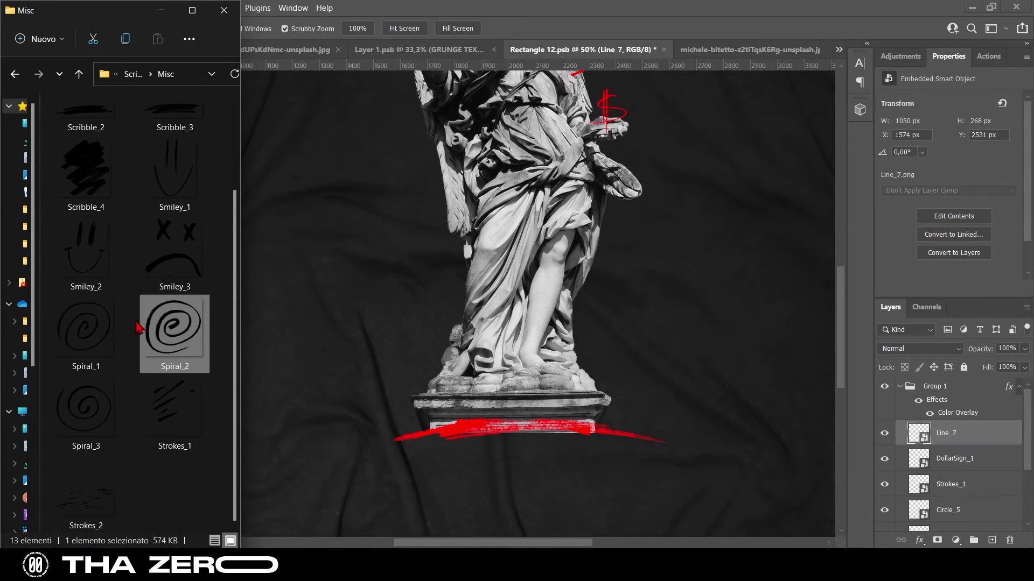
mouse_move(86, 501)
left_mouse_down()
mouse_move(514, 304)
mouse_move(479, 248)
left_mouse_up()
left_click_drag(425, 307, 540, 285)
mouse_move(579, 317)
left_mouse_down()
mouse_move(566, 302)
mouse_move(586, 300)
left_mouse_up()
- Commit the placed strokes and zoom out to view the whole shirt
left_click(668, 29)
key("z")
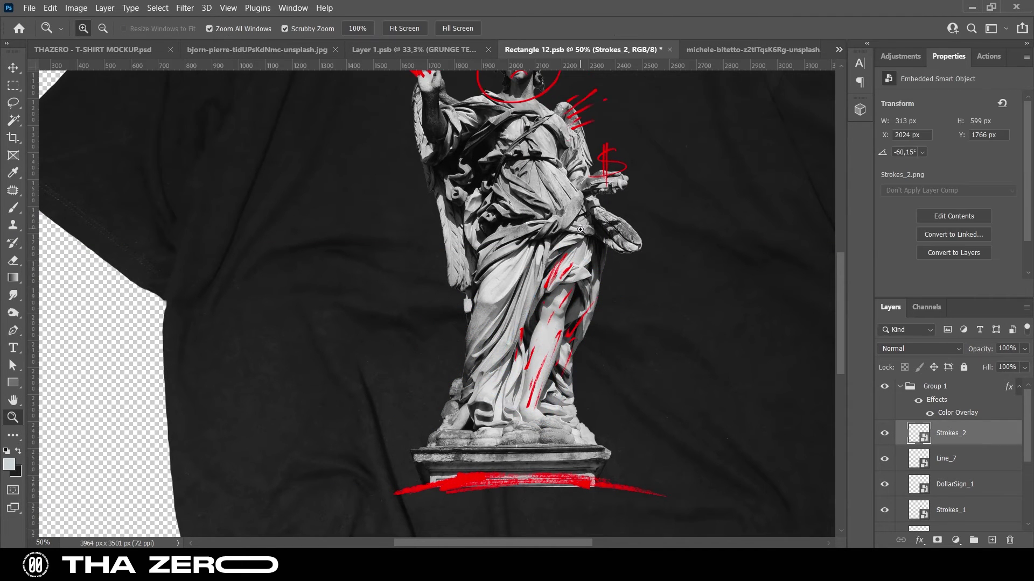
left_click_drag(538, 253, 527, 253)
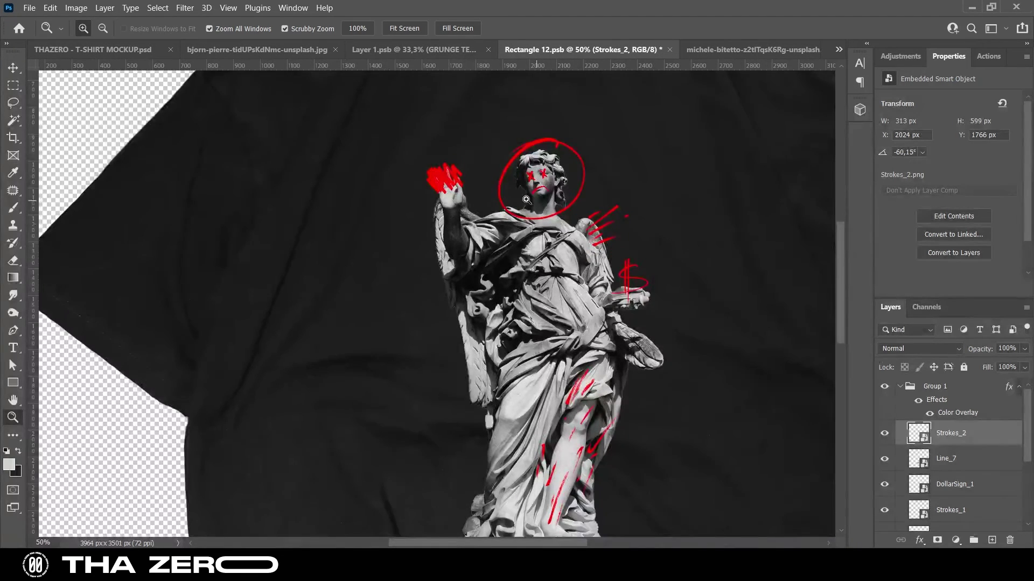
scroll(526, 200, "down", 3)
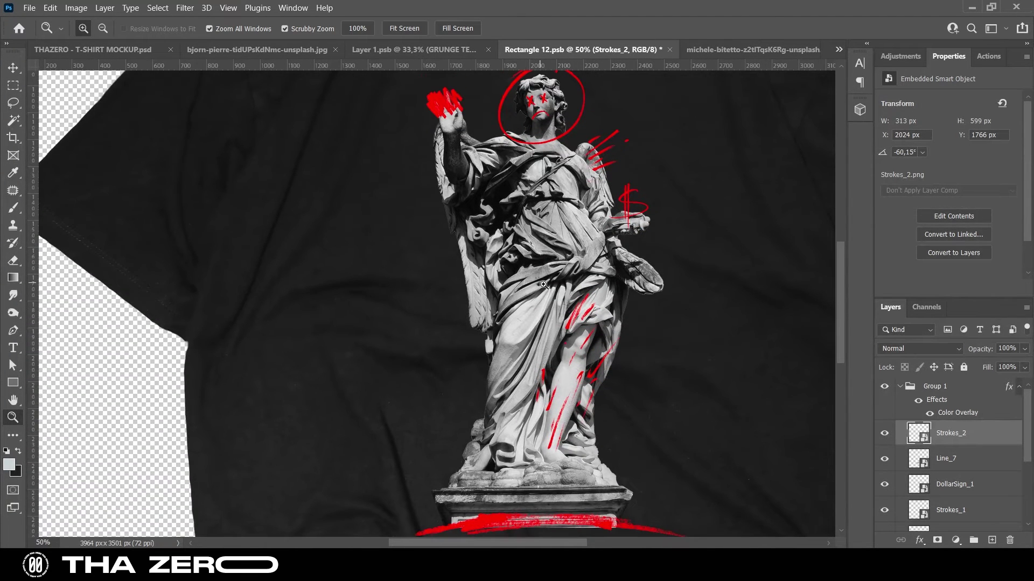
left_click_drag(543, 285, 549, 290)
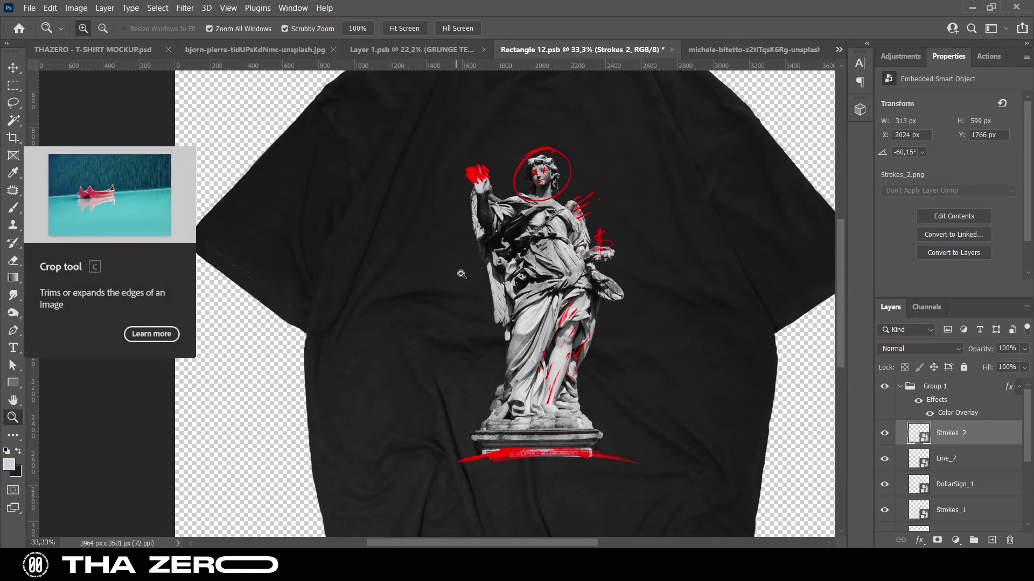
scroll(508, 120, "up", 1)
- Add horizontal guides at the statue's head and base plus a vertical centre guide
left_click_drag(508, 79, 530, 193)
left_click_drag(517, 65, 530, 456)
left_click_drag(33, 257, 538, 272)
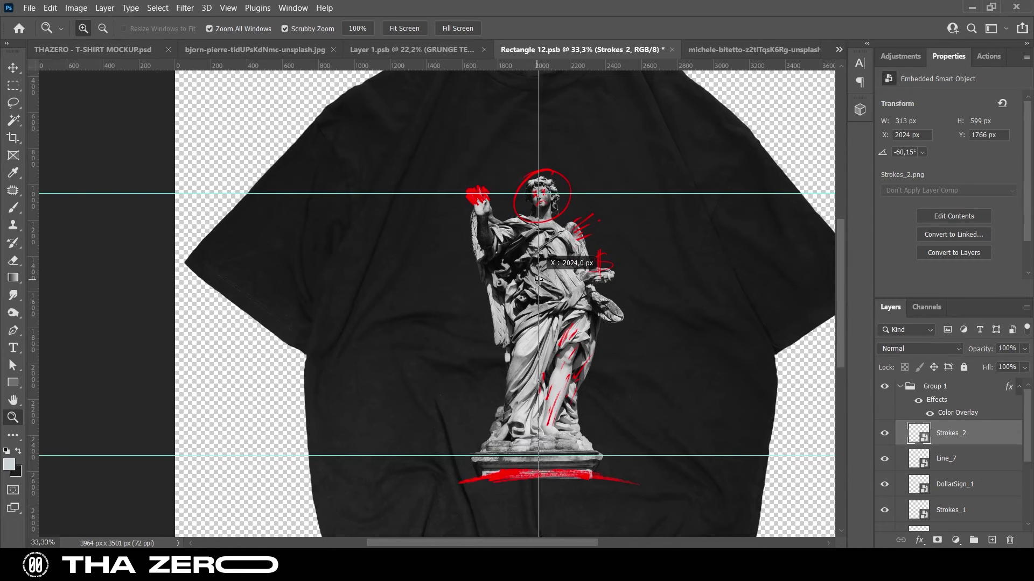
left_click(13, 348)
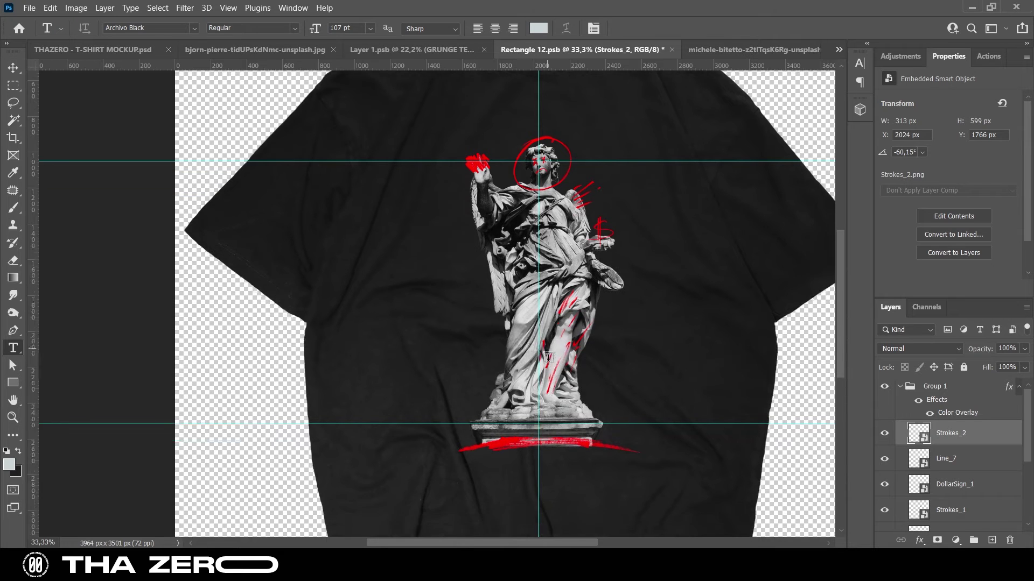
scroll(548, 358, "down", 1)
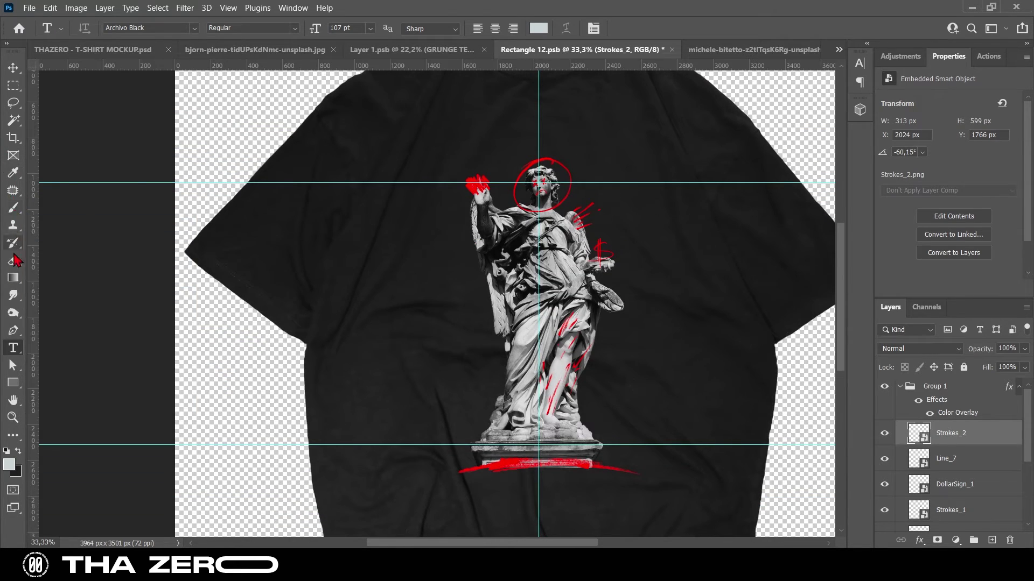
- Type the white VANDALS headline and centre it on the vertical guide
left_click(479, 270)
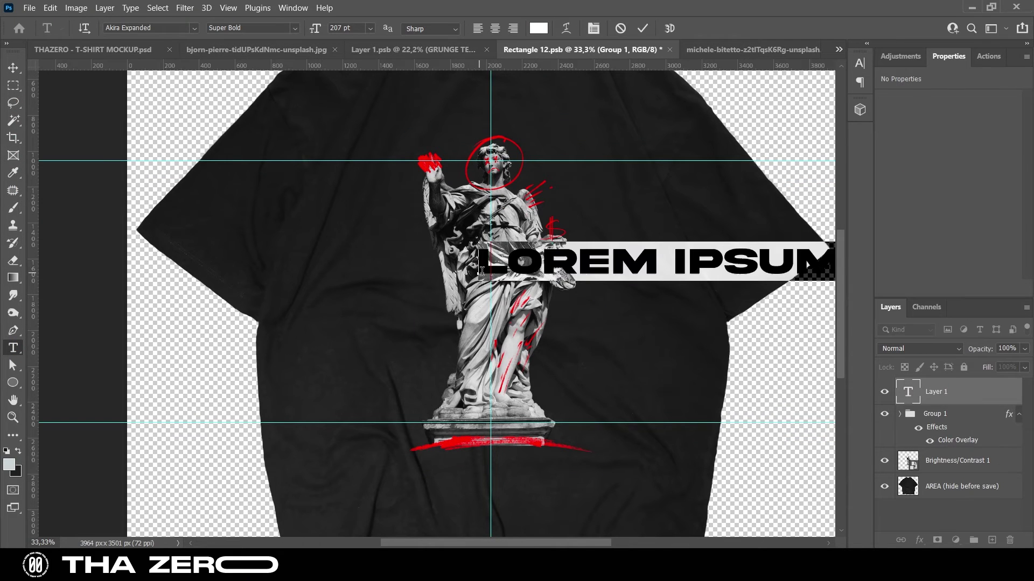
type("VANDALS")
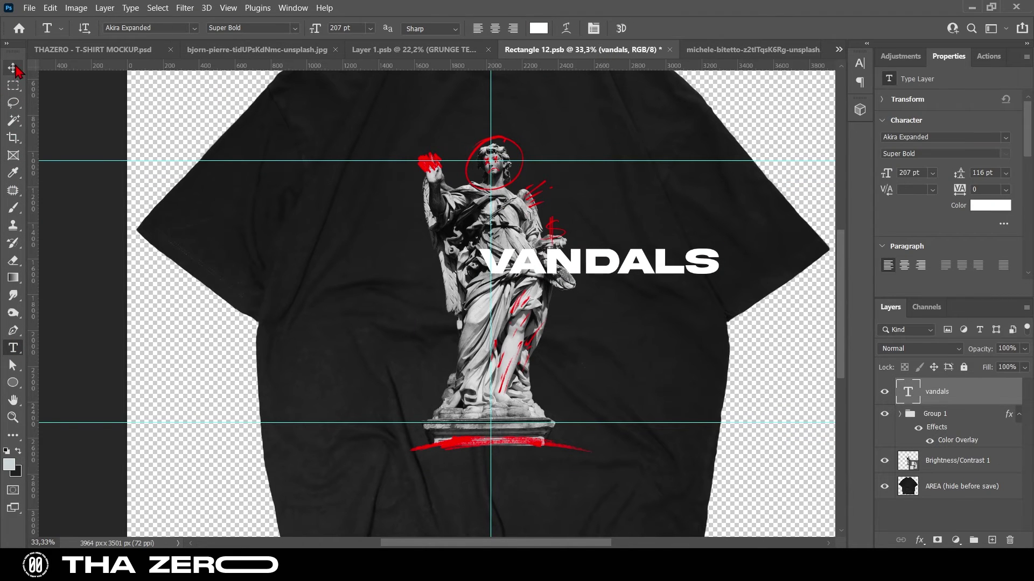
left_click(13, 68)
mouse_move(632, 265)
left_mouse_down()
mouse_move(525, 265)
mouse_move(524, 274)
left_mouse_up()
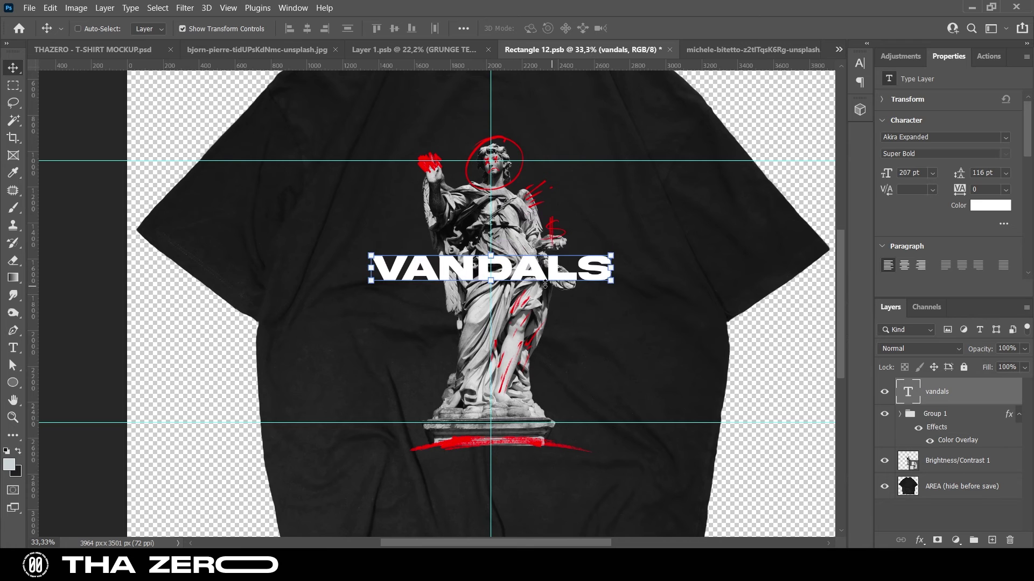
- Raise VANDALS higher on the shirt and send its layer below the statue group
scroll(533, 280, "up", 1)
key("z")
scroll(507, 264, "down", 1)
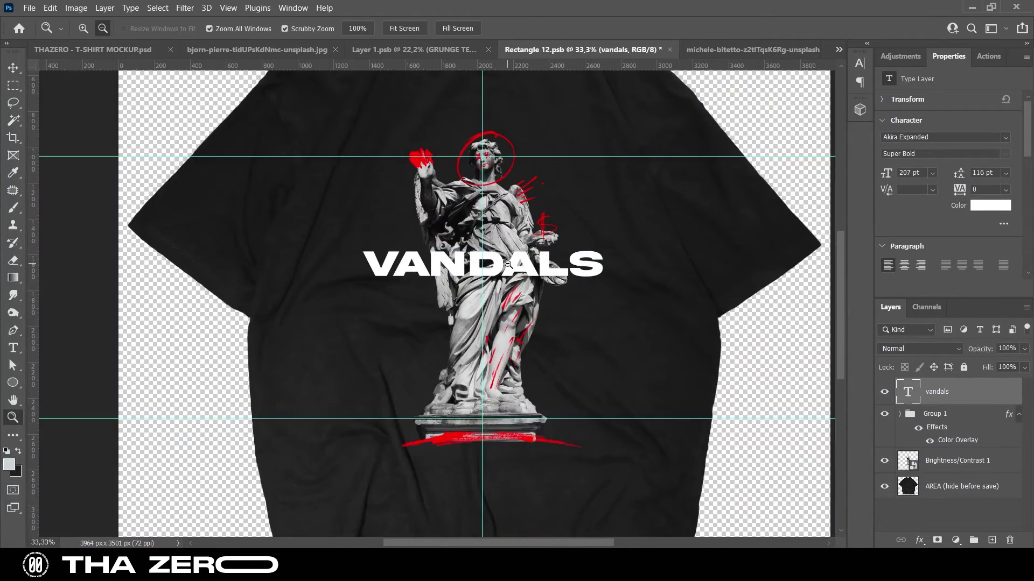
scroll(508, 263, "down", 1)
key("v")
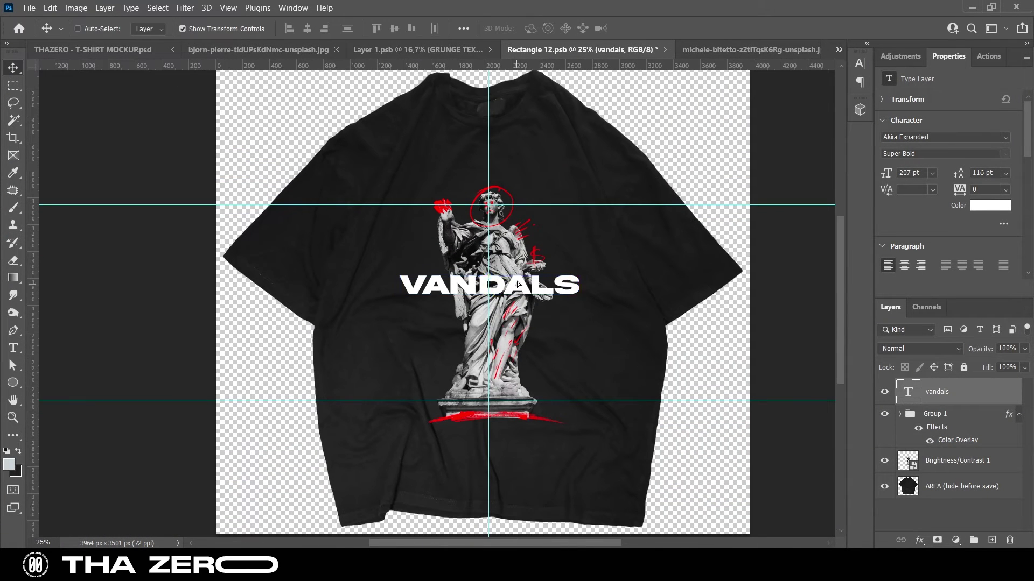
left_click_drag(518, 284, 527, 267)
key("ctrl+bracketleft")
key("ctrl+plus")
- Draw a paragraph text box under the headline and paste in the tagline
key("t")
left_click_drag(320, 230, 670, 368)
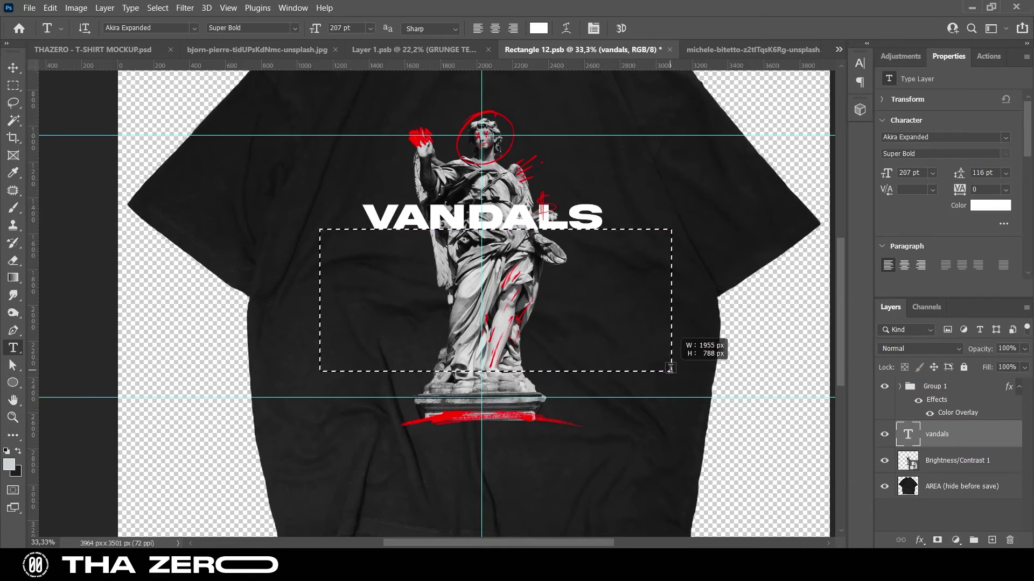
key("ctrl+v")
key("ctrl+a")
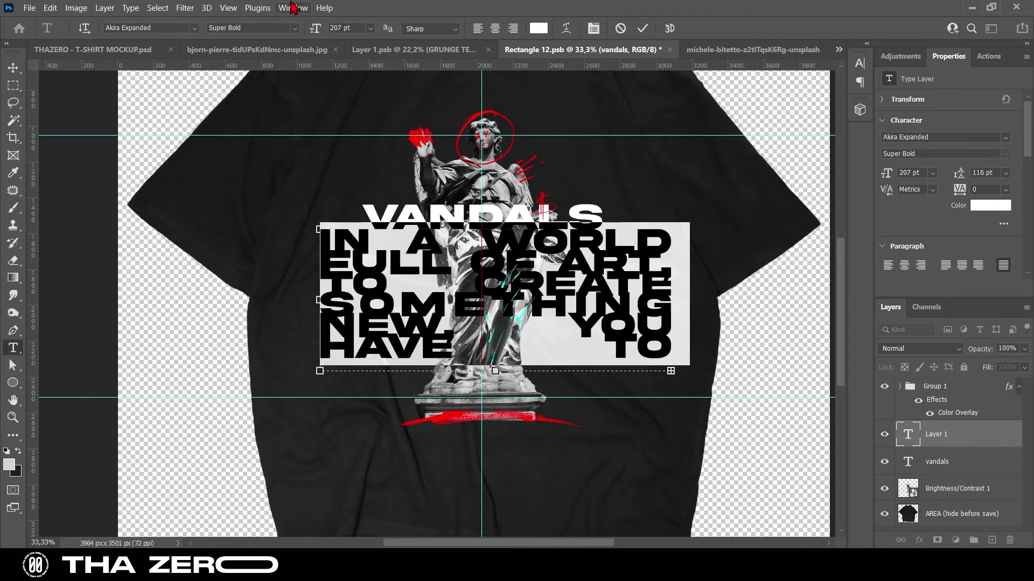
- Set the tagline to 72 pt with Auto leading and centre alignment
left_click(371, 28)
left_click(350, 204)
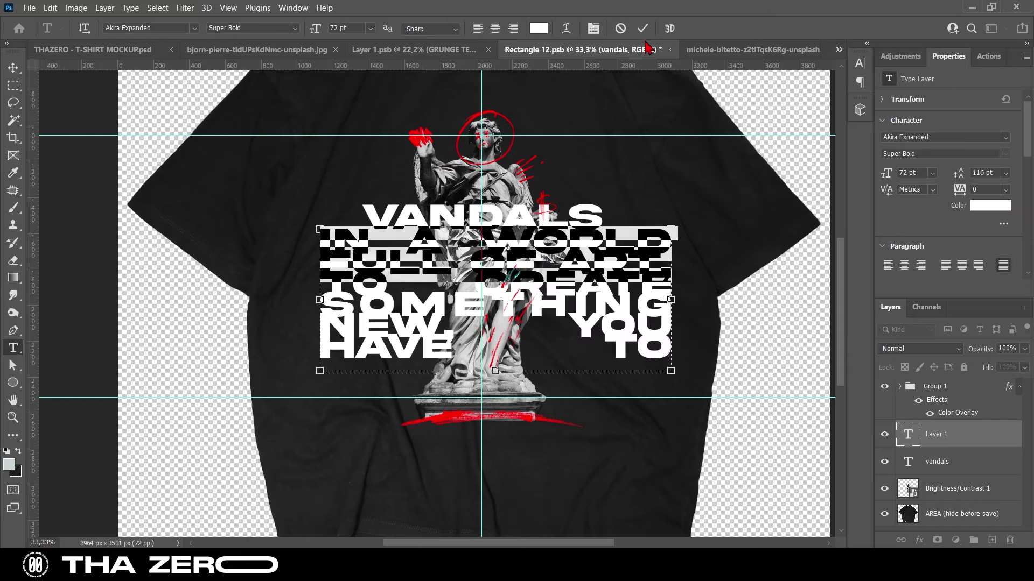
left_click(593, 28)
left_click(837, 97)
left_click(807, 108)
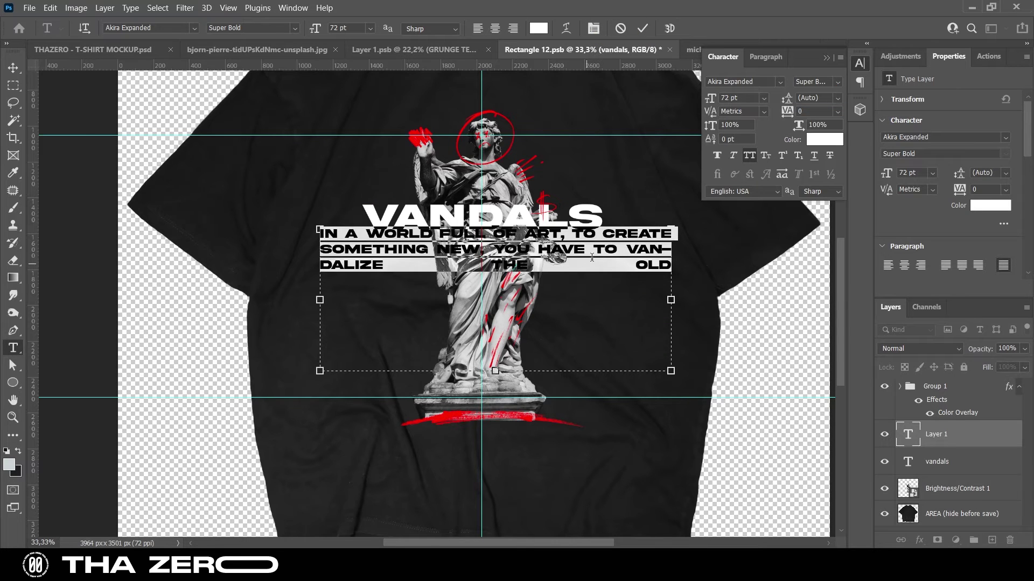
left_click(493, 29)
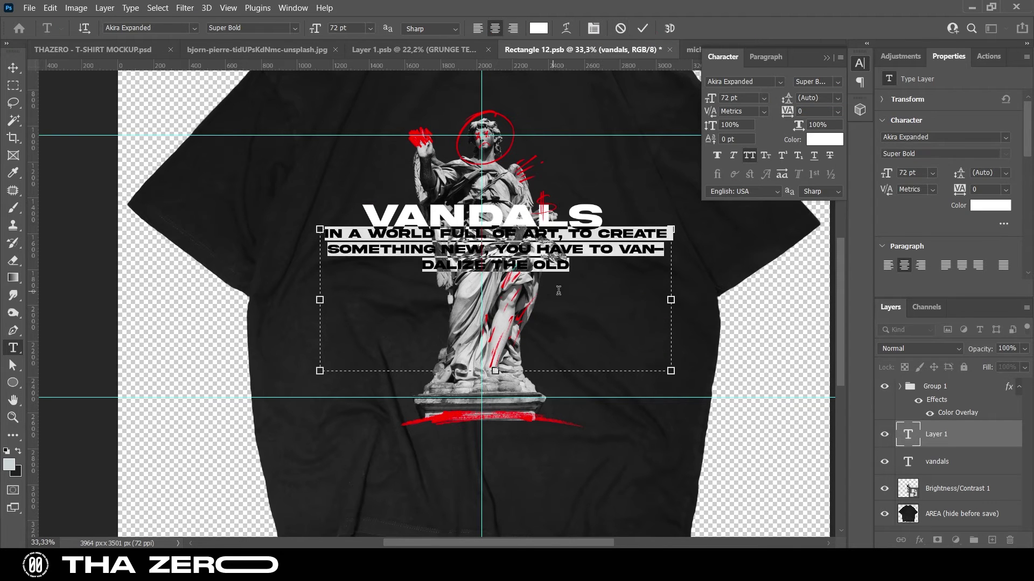
- Turn off All Caps and set the tagline font to SF Pro Display Semibold
left_click(194, 28)
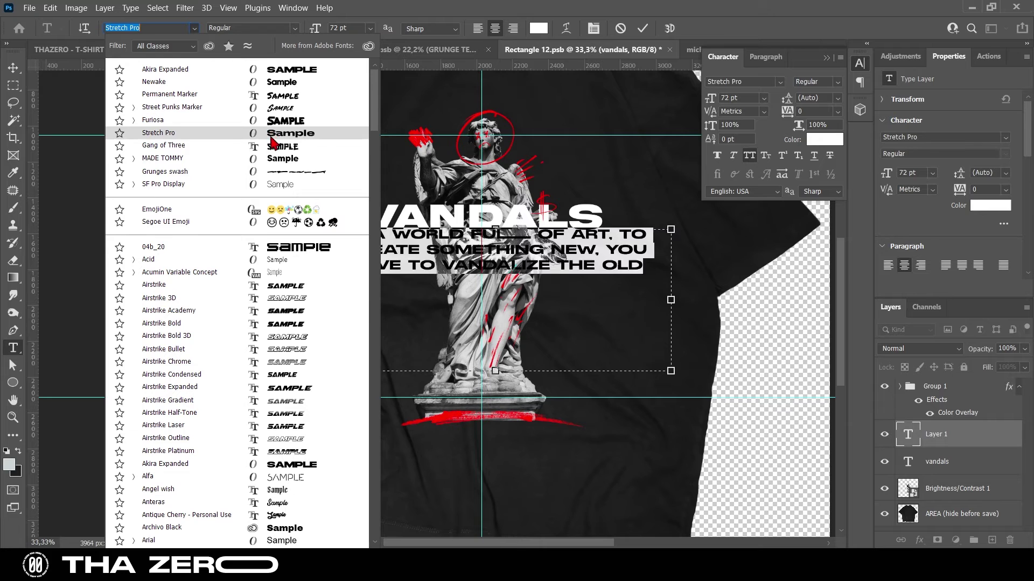
scroll(277, 323, "down", 2)
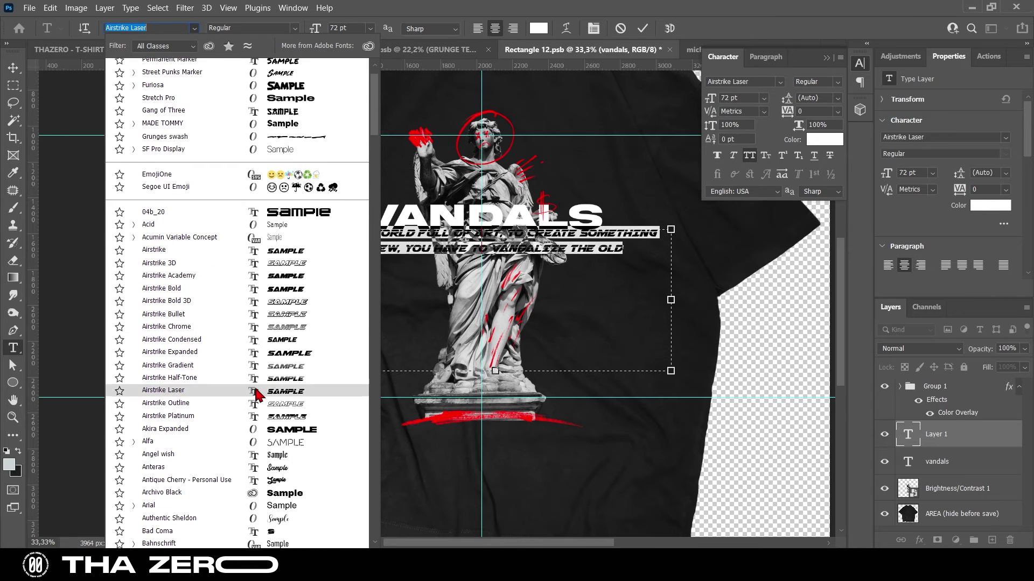
scroll(277, 376, "down", 3)
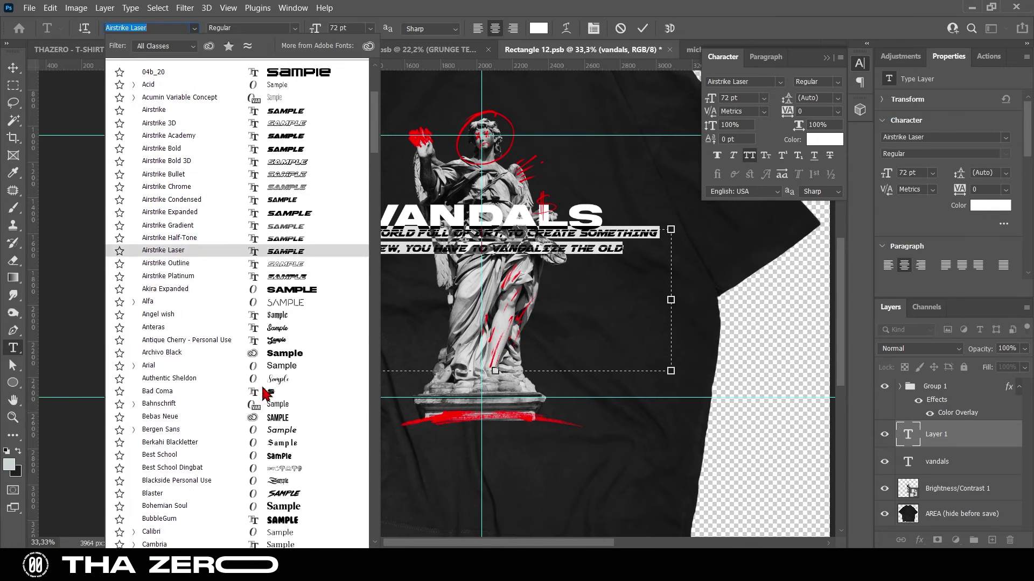
left_click(277, 433)
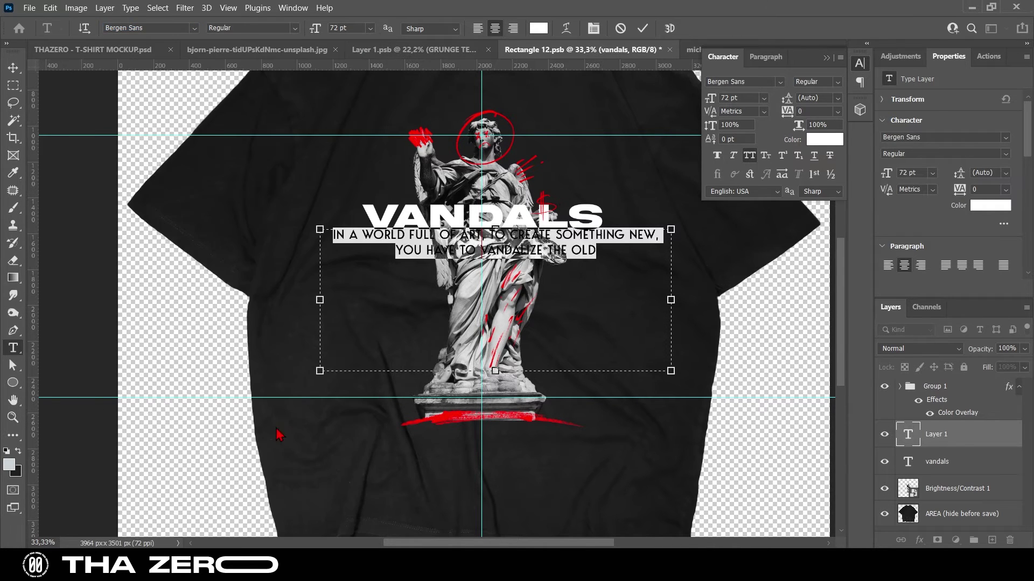
left_click(749, 155)
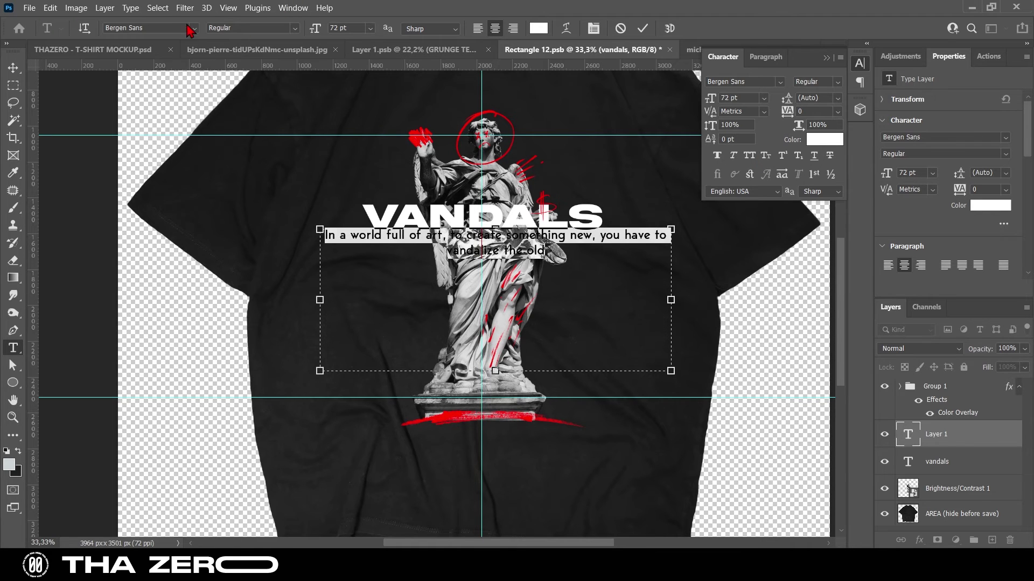
left_click(193, 28)
type("SF Pro Display")
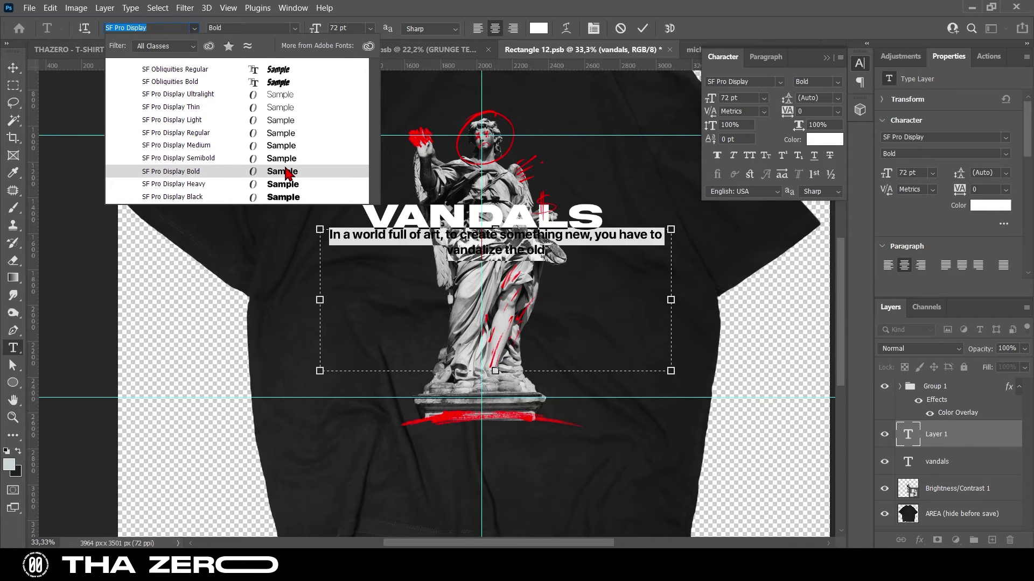
left_click(284, 159)
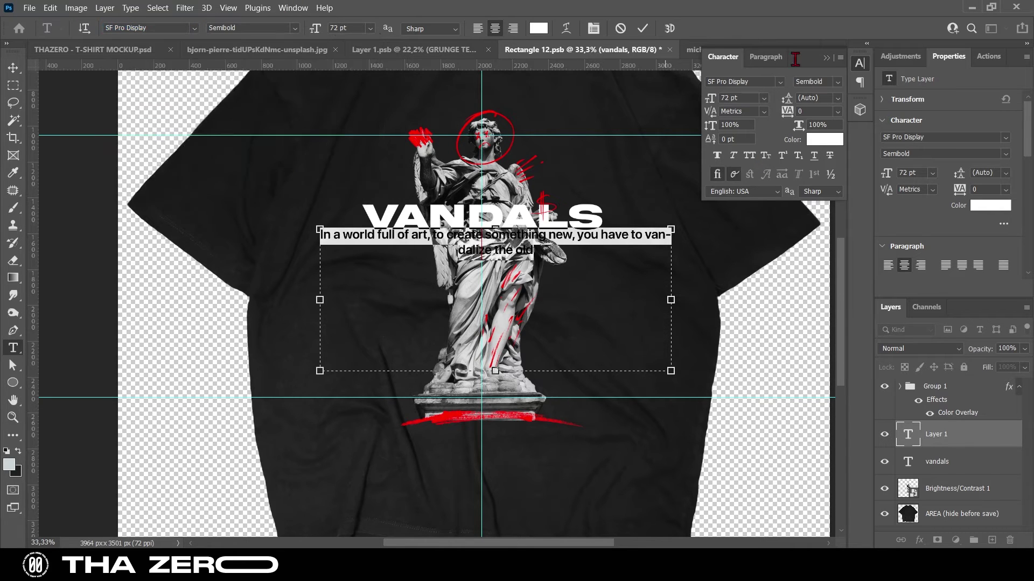
- Move 'vandalize the old' onto the second line, commit, and nudge the tagline into place
left_click(645, 235)
key("Return")
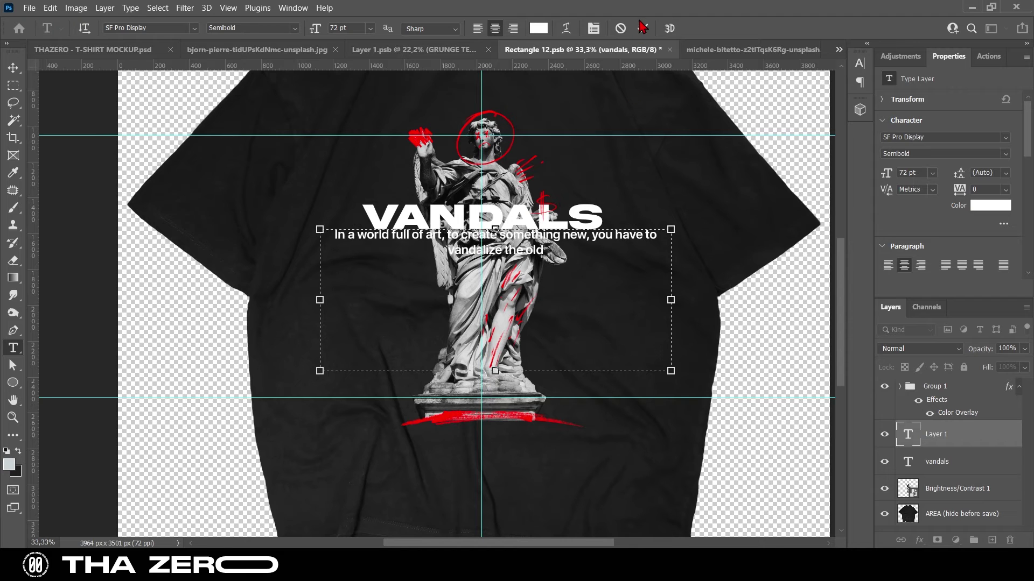
left_click(642, 28)
key("v")
left_click_drag(508, 254, 495, 262)
key("Up")
key("Right")
- Try scaling the tagline and moving it closer to VANDALS, then cancel the transform
left_click_drag(658, 306, 600, 302)
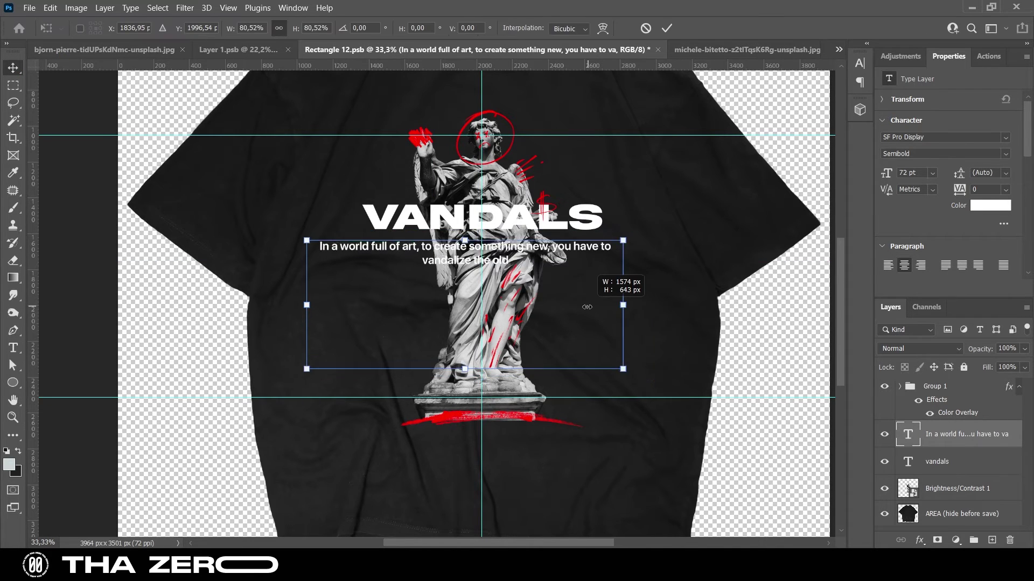
left_click_drag(307, 304, 380, 303)
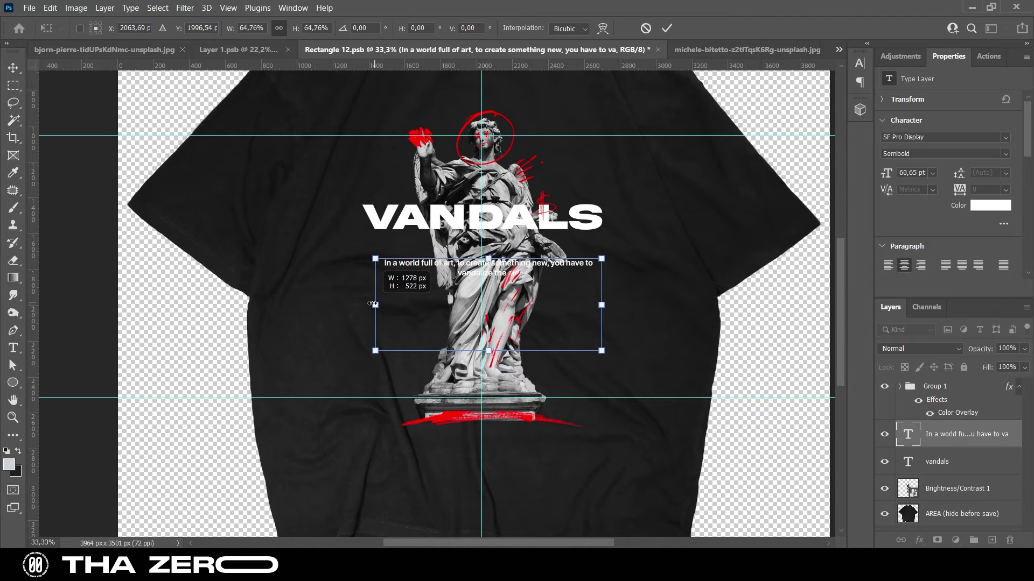
left_click_drag(381, 303, 362, 305)
left_click_drag(495, 266, 495, 251)
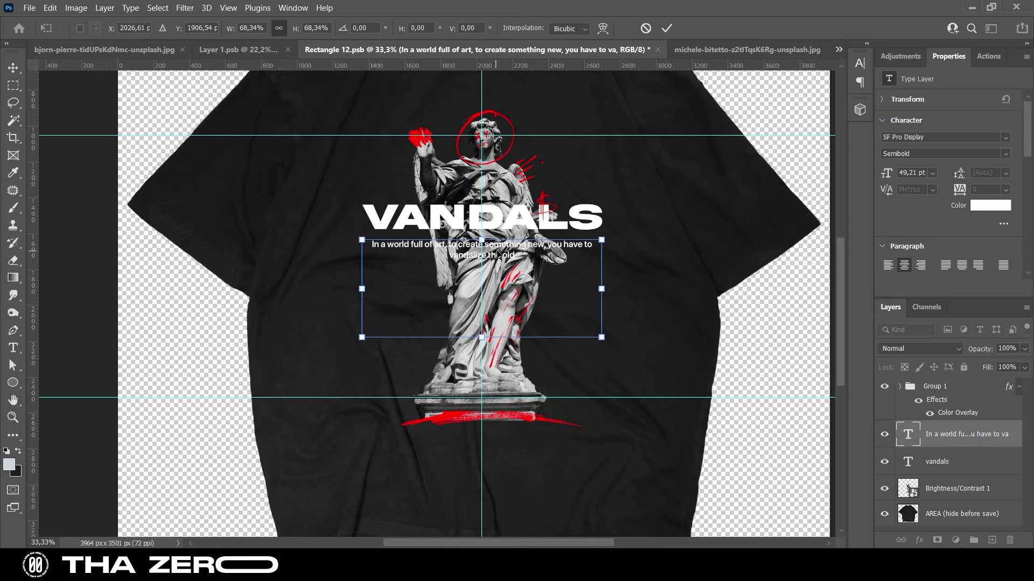
left_click(647, 28)
- Narrow the tagline's text box from both sides so it wraps into two centred lines
double_click(528, 262)
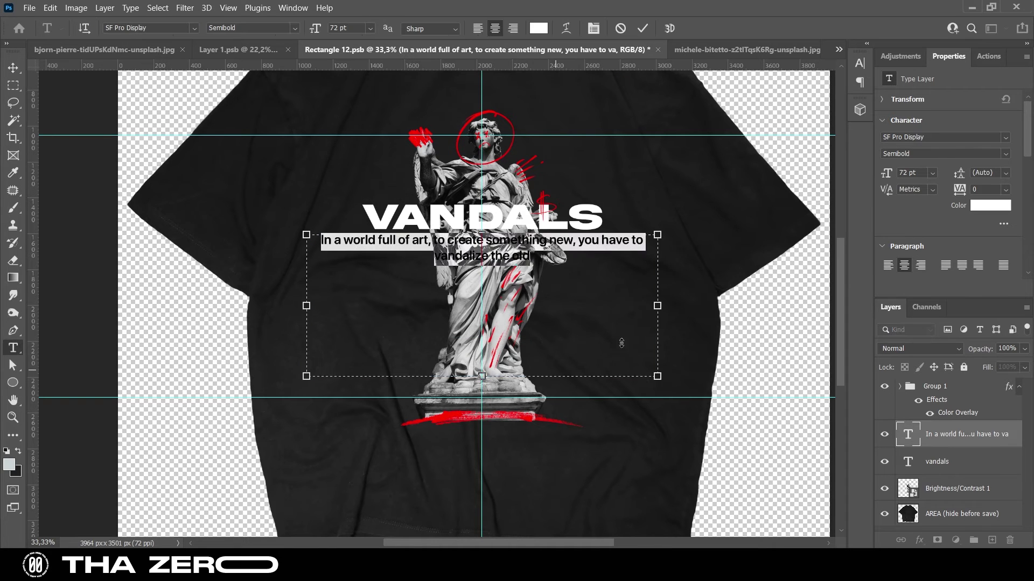
left_click_drag(615, 306, 603, 305)
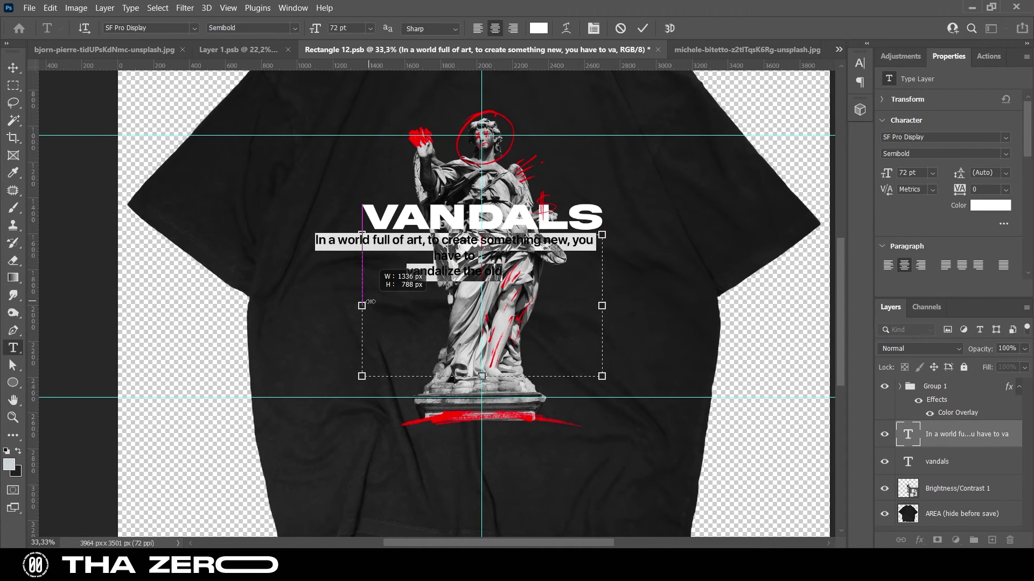
left_click_drag(370, 301, 370, 302)
left_click(438, 272)
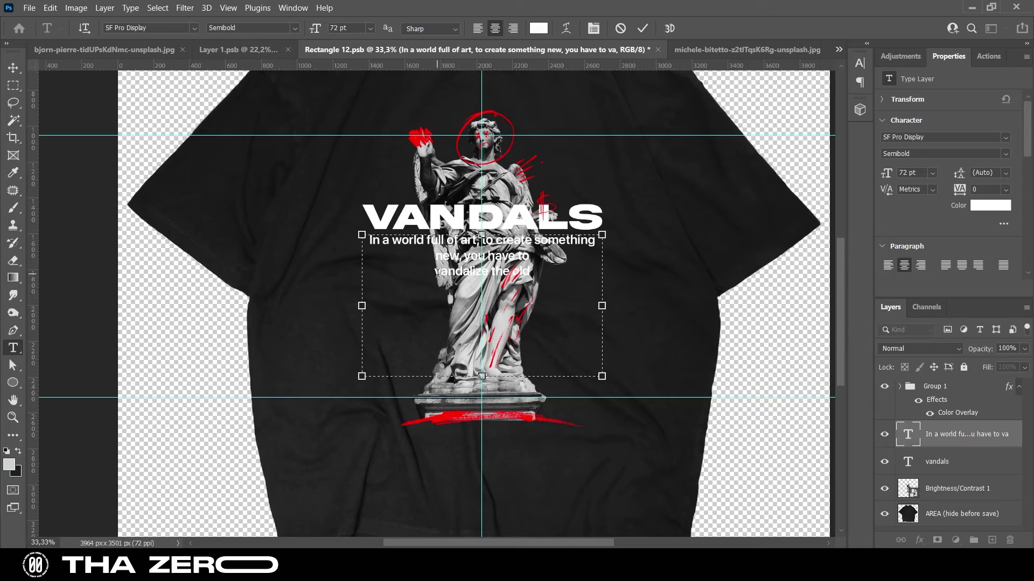
left_click(642, 29)
left_click(6, 64)
left_click(924, 465, "shift")
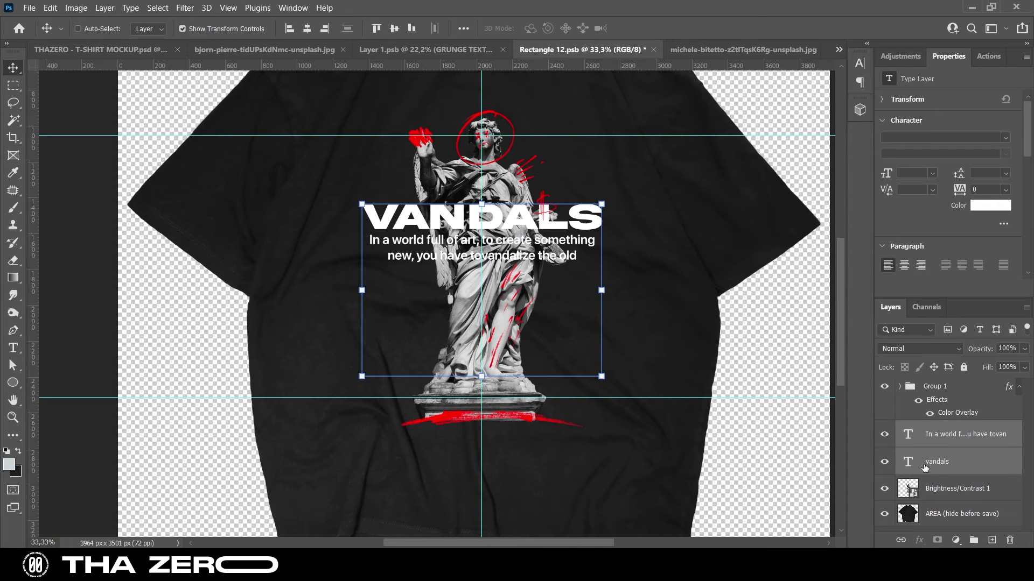
- Group VANDALS and the tagline as Group 2 with a red ff0000 drop shadow, size 16
left_click(973, 540)
double_click(993, 430)
left_click(539, 320)
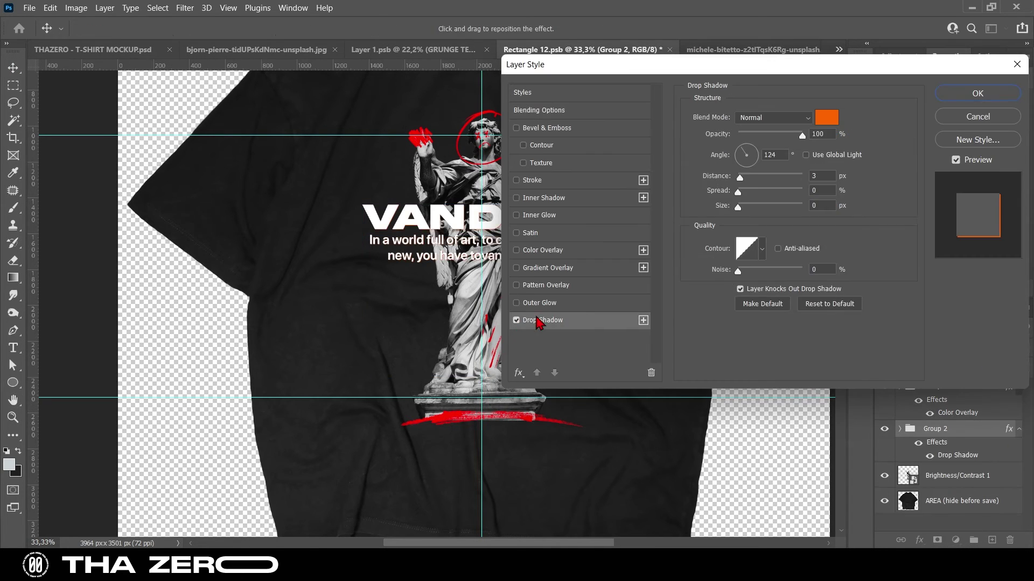
left_click(826, 117)
left_click(744, 182)
left_click(869, 171)
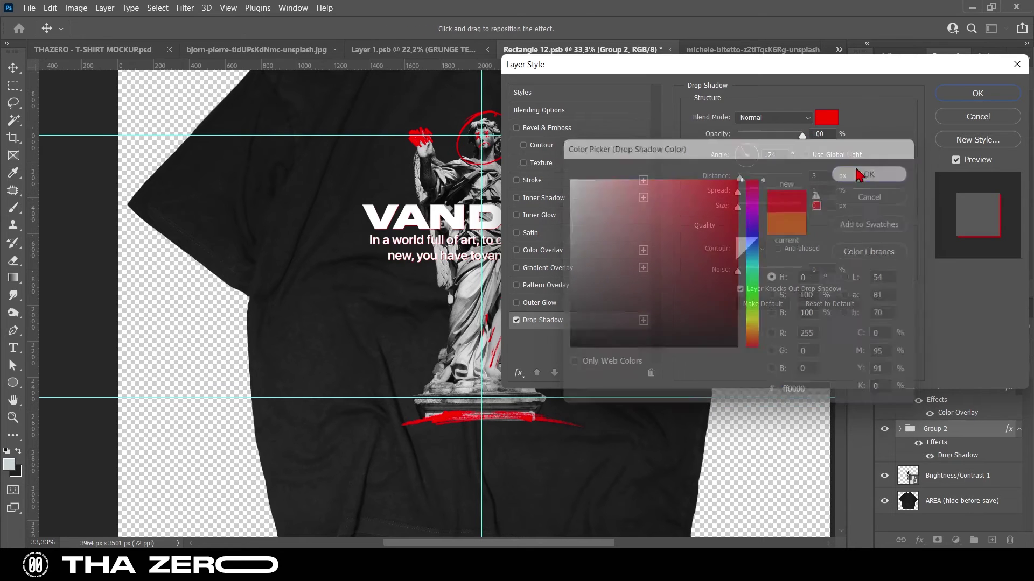
left_click_drag(738, 206, 748, 208)
left_click(826, 117)
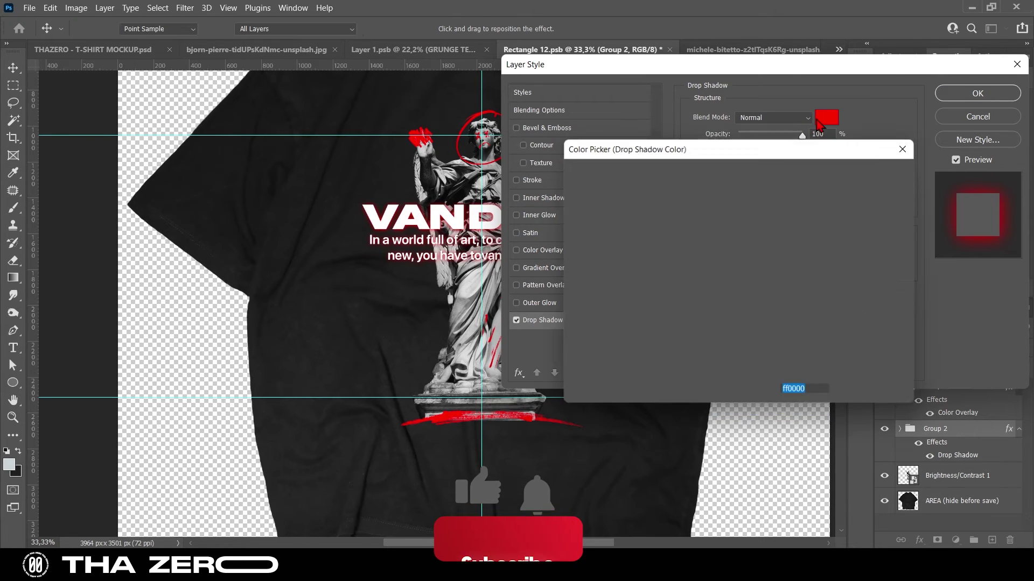
left_click(627, 318)
left_click(875, 172)
left_click(978, 94)
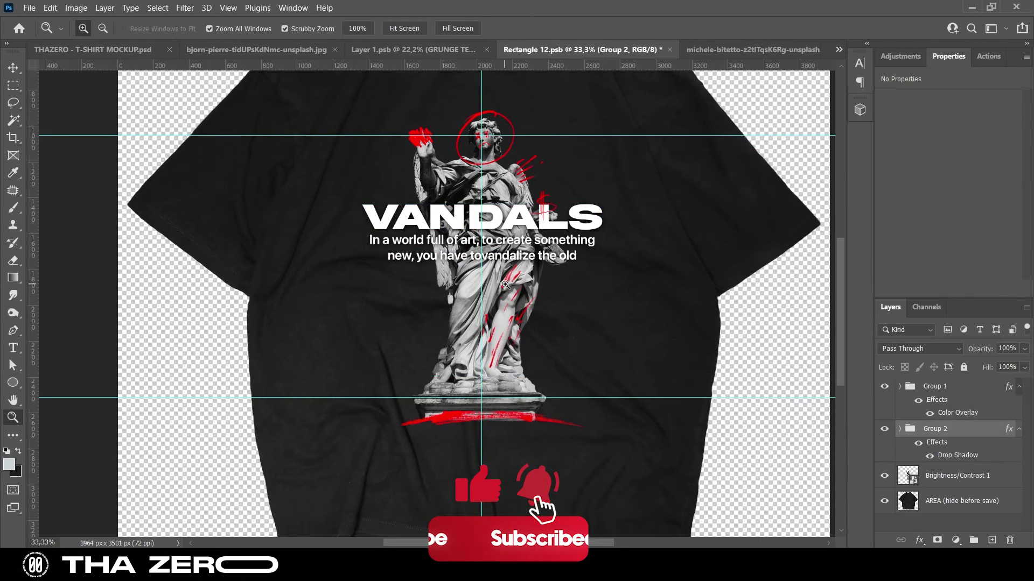
key("z")
key("ctrl+minus")
- Move the VANDALS group lower and shrink the tagline to 58 pt, wrapping after "something new,"
key("v")
left_click_drag(515, 255, 525, 284)
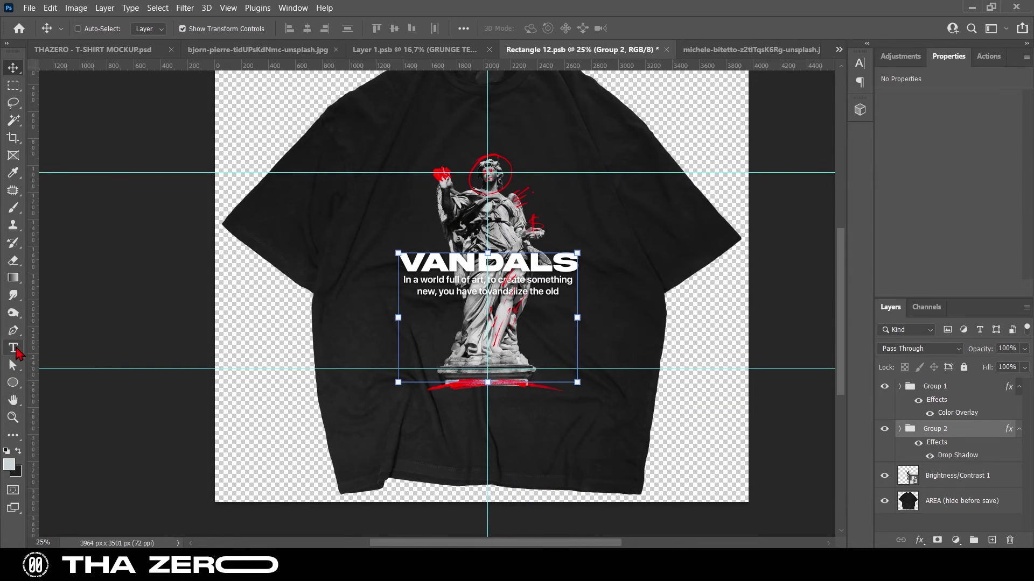
left_click(14, 348)
left_click(484, 285)
left_click_drag(488, 401, 515, 309)
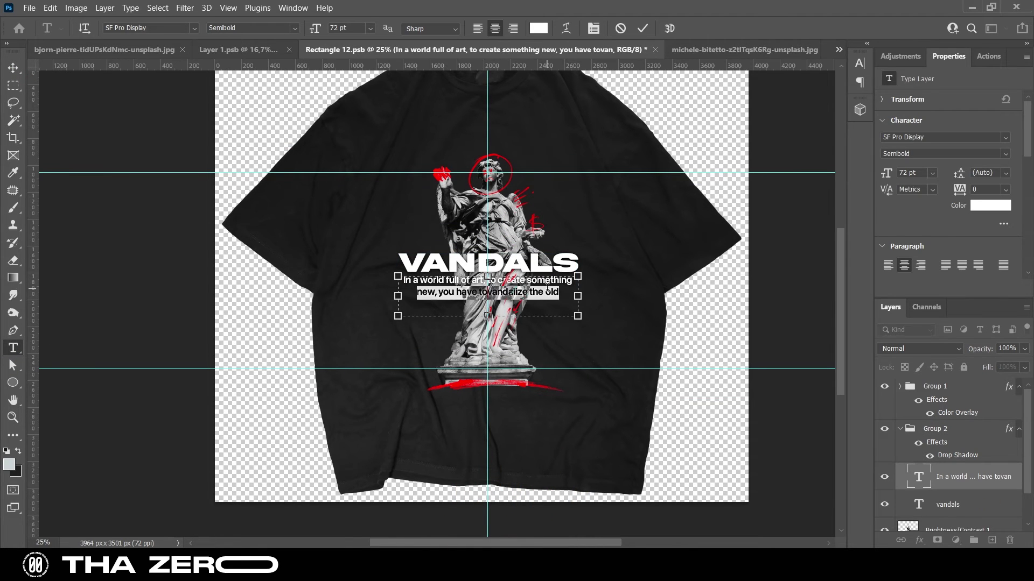
scroll(357, 28, "down", 5)
scroll(357, 27, "down", 7)
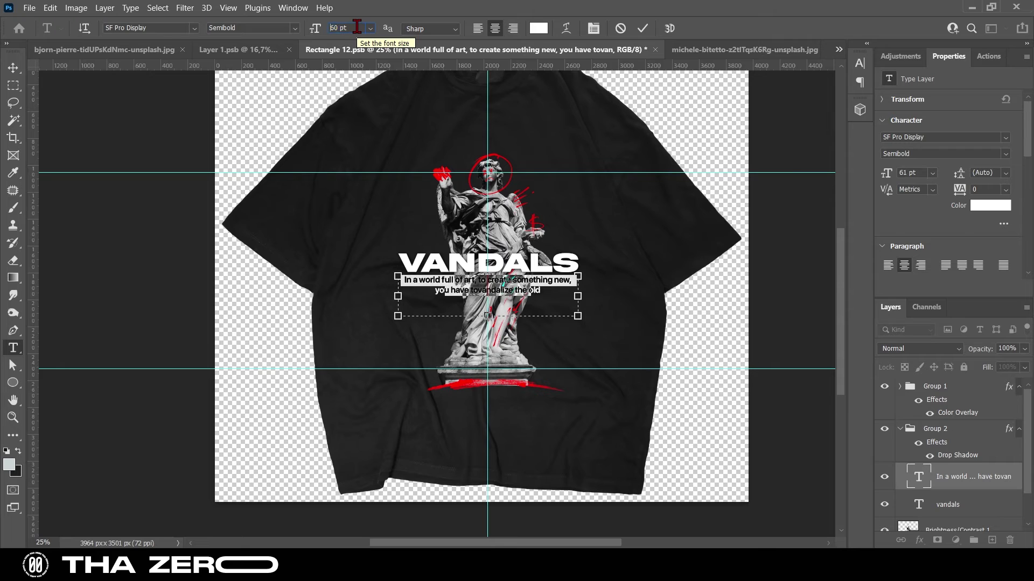
type("58")
left_click(560, 279)
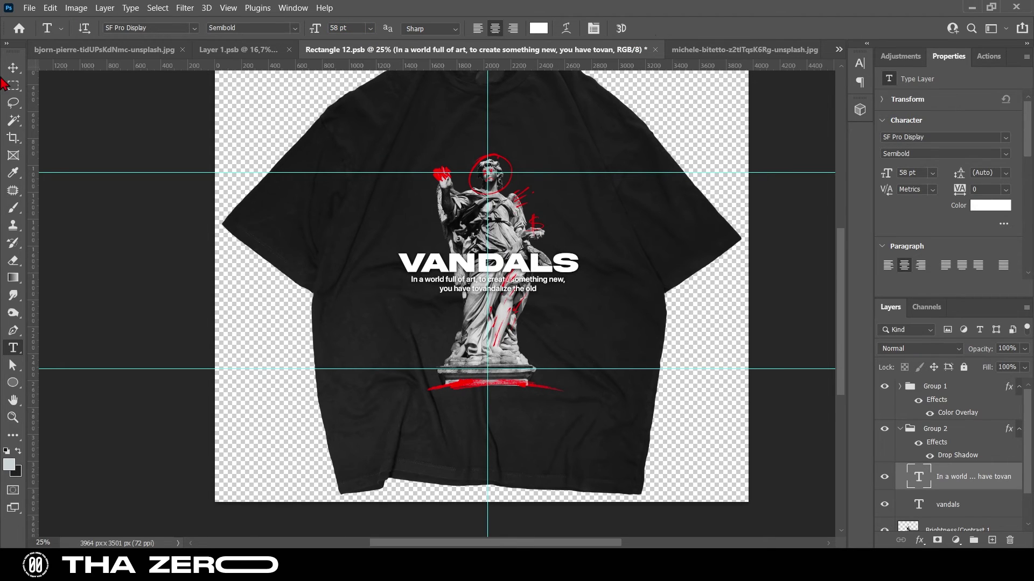
left_click(12, 85)
- Clear all guides from the canvas via View > Clear Guides
key("v")
left_click(292, 7)
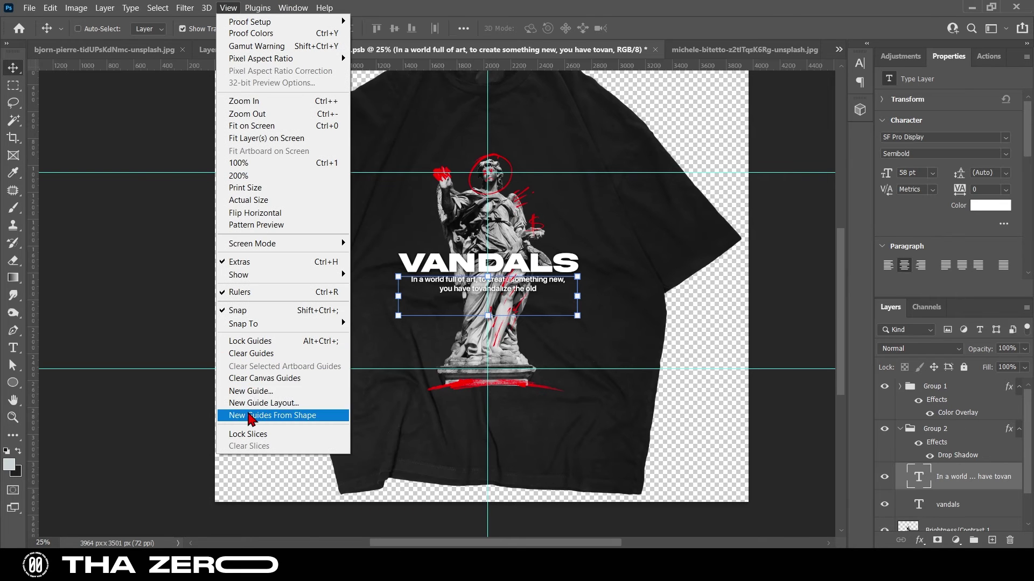
left_click(263, 354)
- Group the statue and VANDALS text layers together into Group 3 with Ctrl+G
key("z")
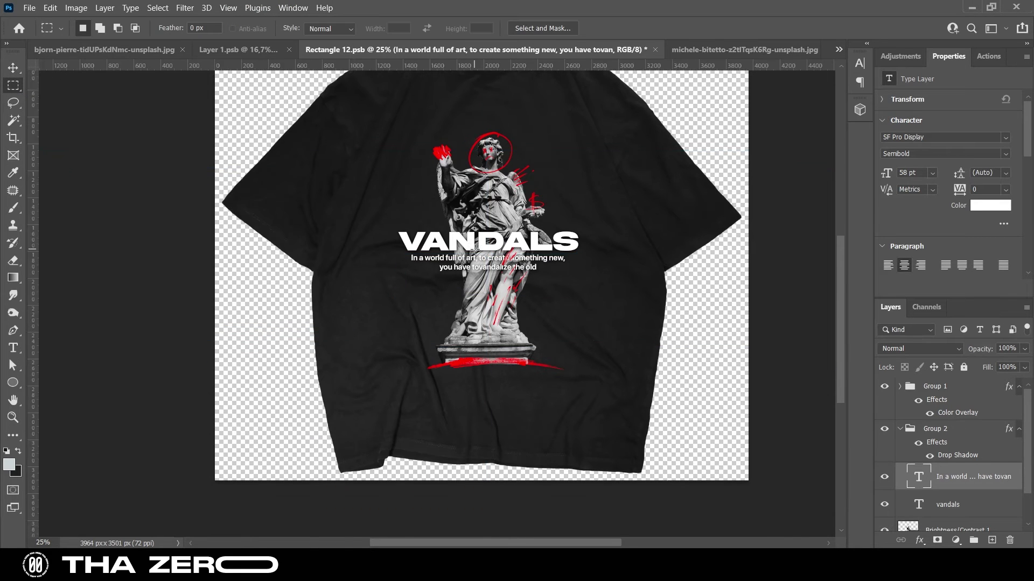
left_click(487, 256, "alt")
scroll(486, 259, "down", 3)
scroll(486, 267, "up", 1)
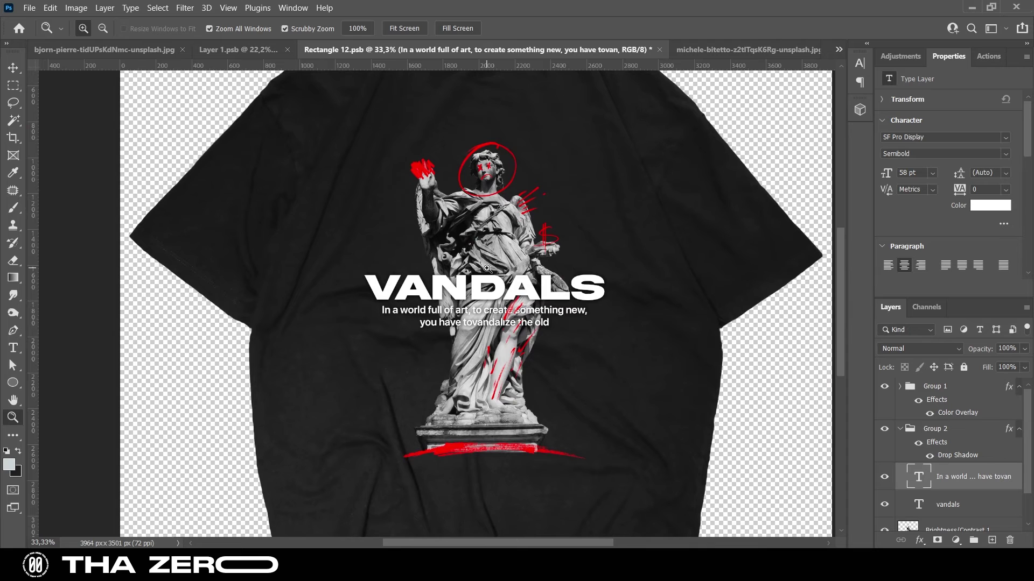
left_click(13, 68)
scroll(484, 269, "down", 1)
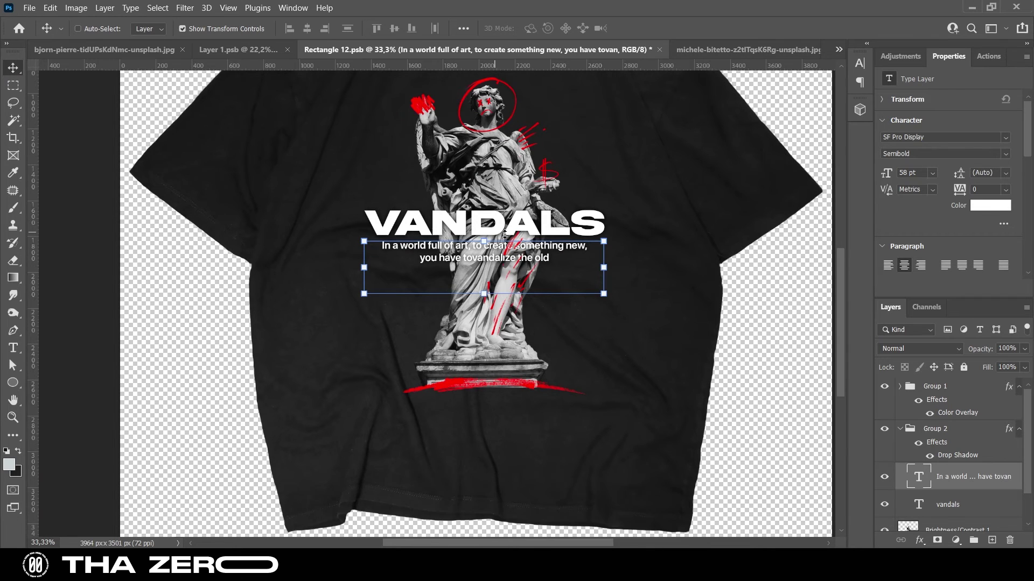
left_click(949, 487, "shift")
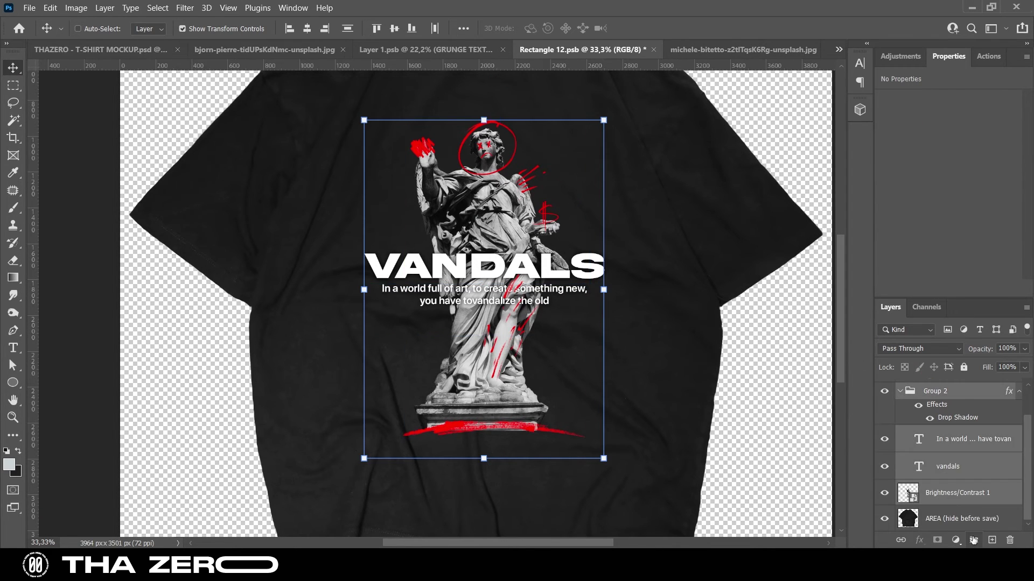
key("ctrl+g")
- Move Group 3 slightly up on the shirt
scroll(584, 323, "up", 3)
left_click_drag(584, 323, 579, 316)
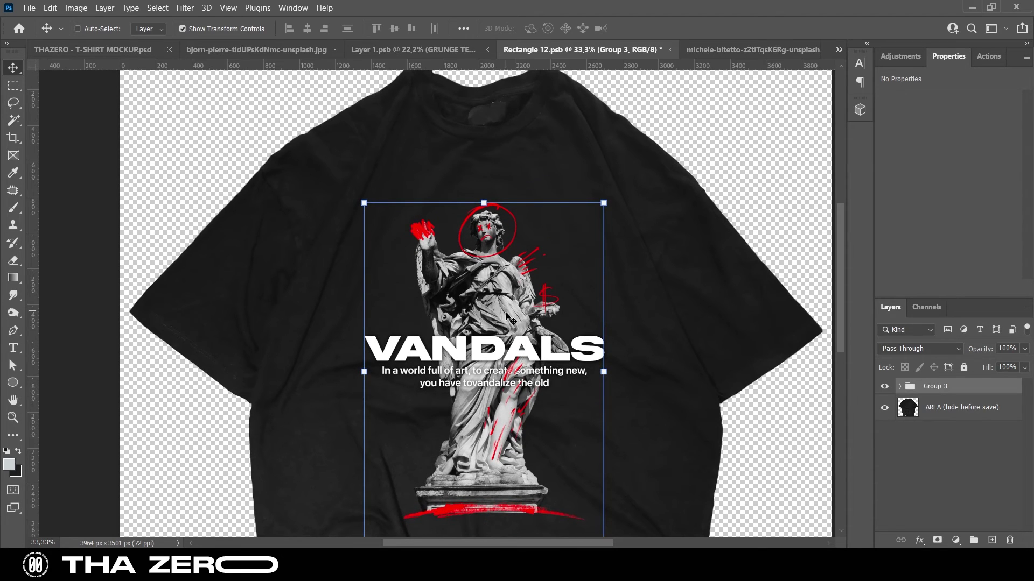
left_click_drag(516, 316, 502, 293)
scroll(503, 293, "down", 1)
- Expand Group 3, collapse Group 2 and select the Brightness/Contrast 1 layer
left_click(900, 386)
scroll(964, 453, "down", 1)
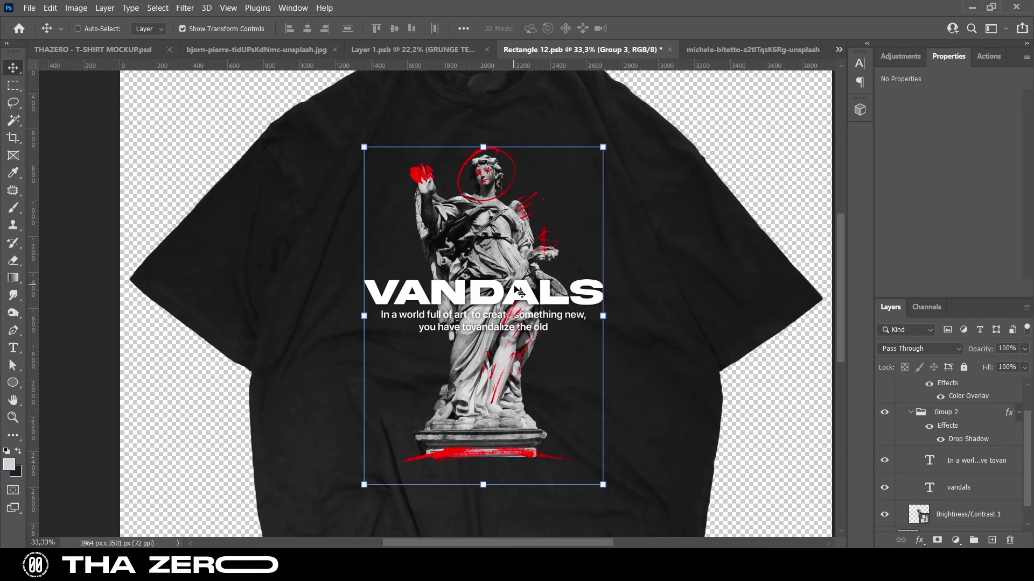
left_click(955, 492)
left_click(911, 412)
scroll(958, 457, "up", 1)
left_click(963, 492)
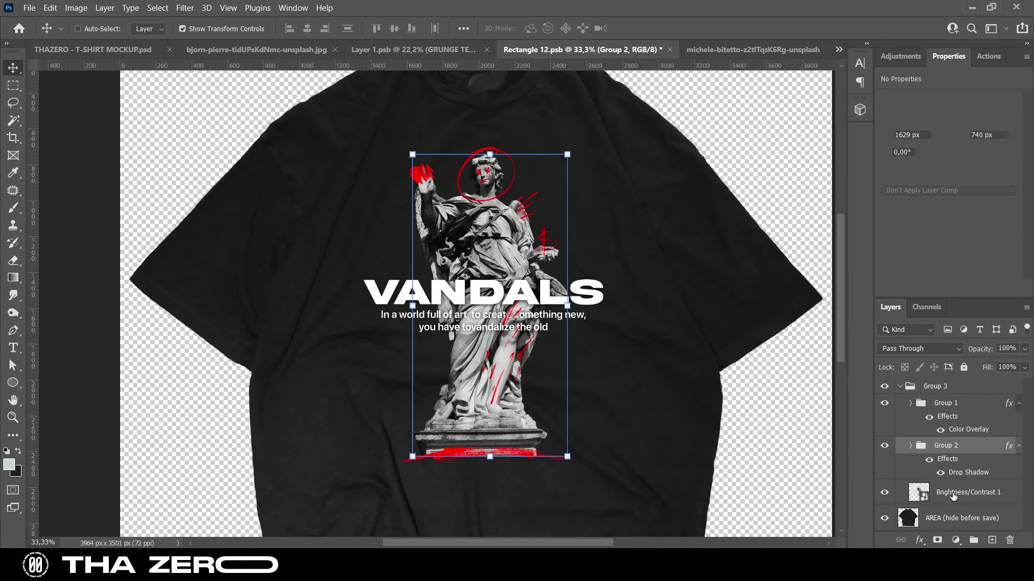
scroll(422, 339, "down", 2)
scroll(423, 339, "down", 2)
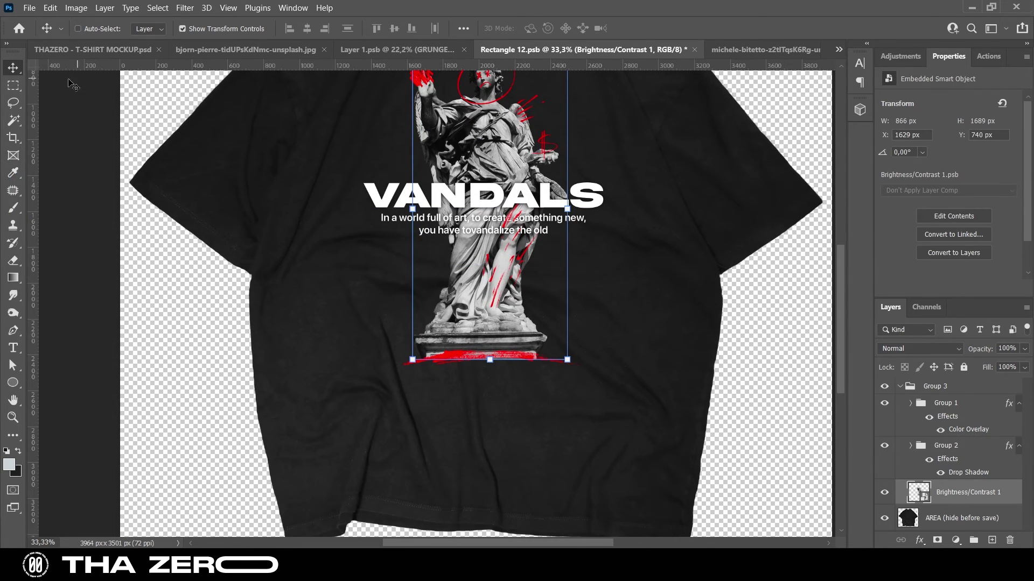
- Add a centre-aligned BORED DESIGN text line at 72 pt below the statue
left_click(482, 403)
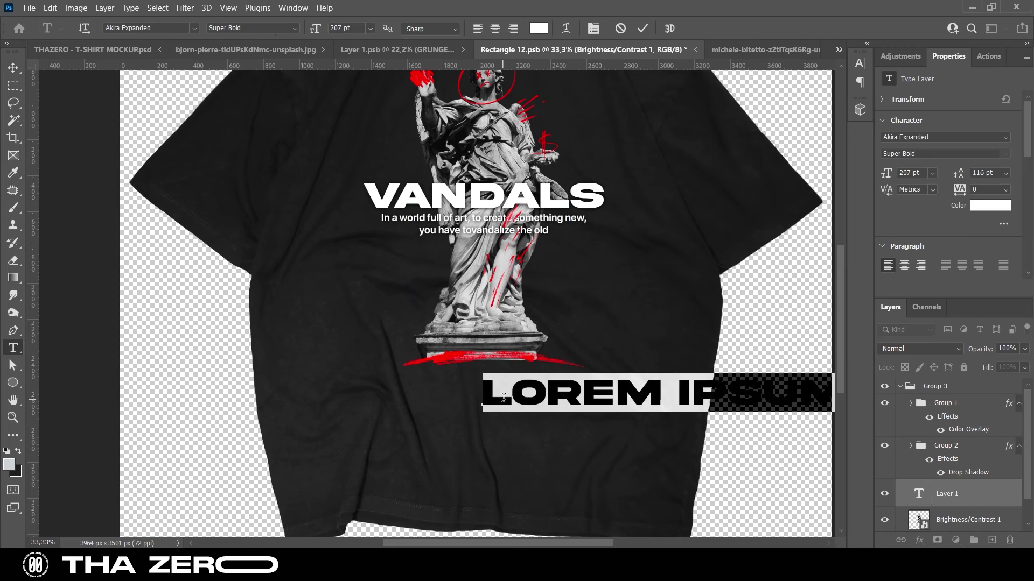
type("BORED DESIG")
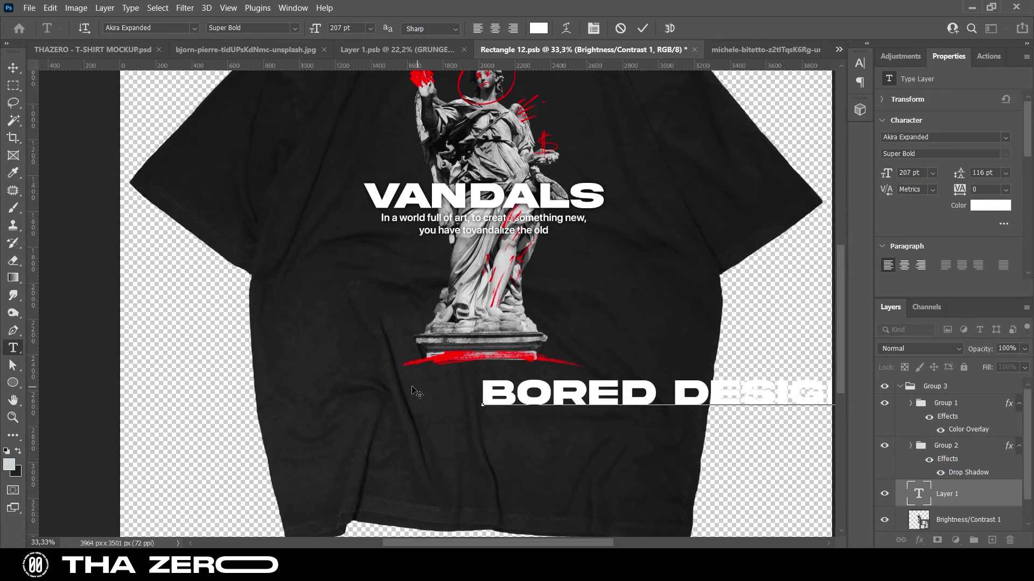
triple_click(518, 385)
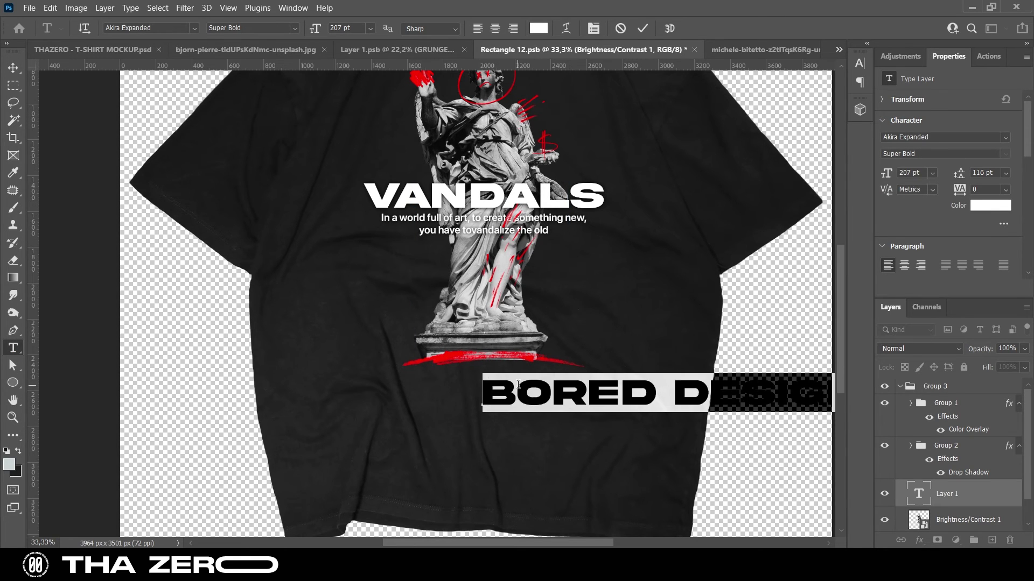
left_click(370, 28)
left_click(358, 205)
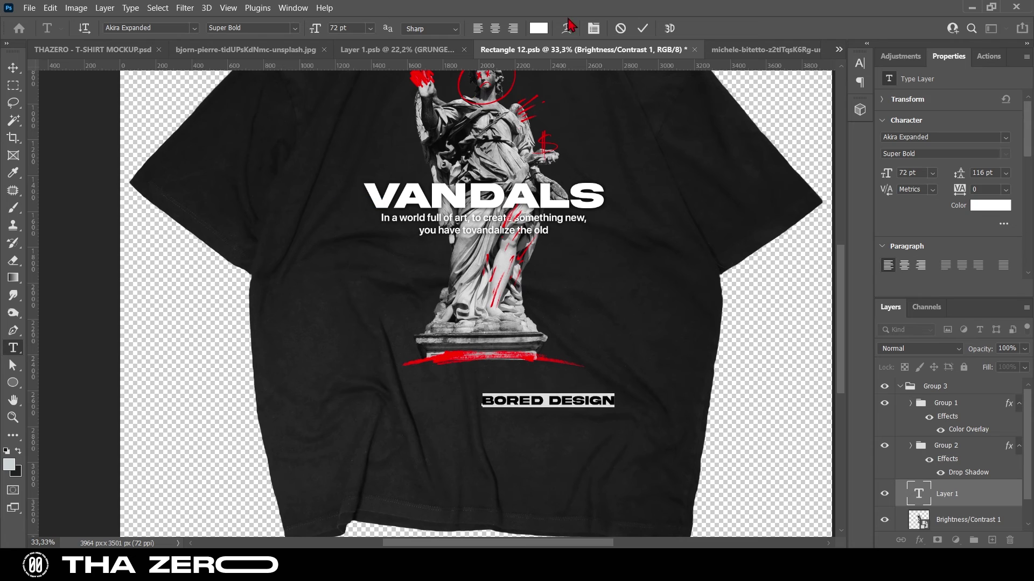
left_click(494, 28)
left_click(642, 28)
- Move BORED DESIGN up under the statue base and centre it horizontally on the canvas
key("v")
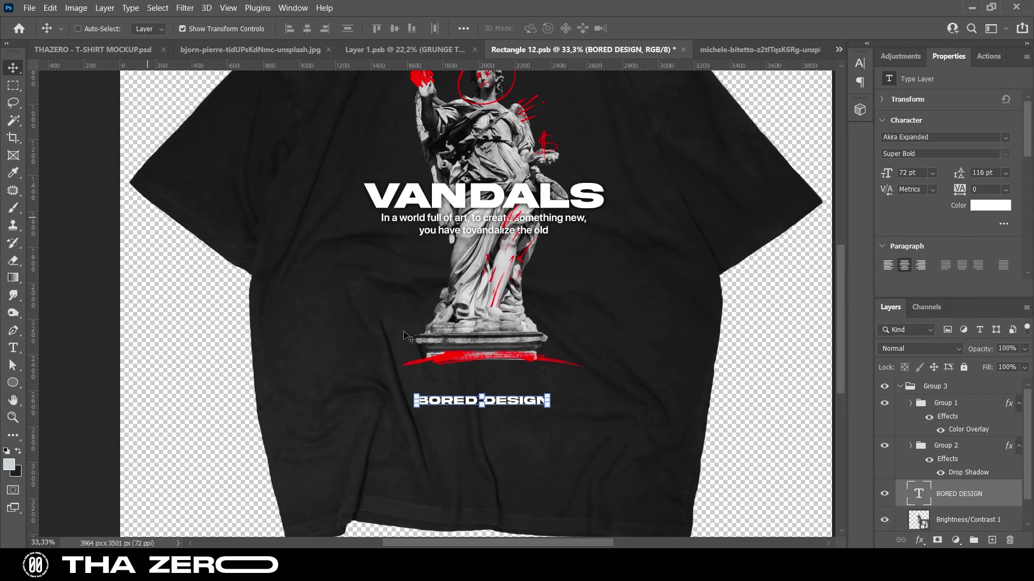
left_click_drag(506, 408, 504, 384)
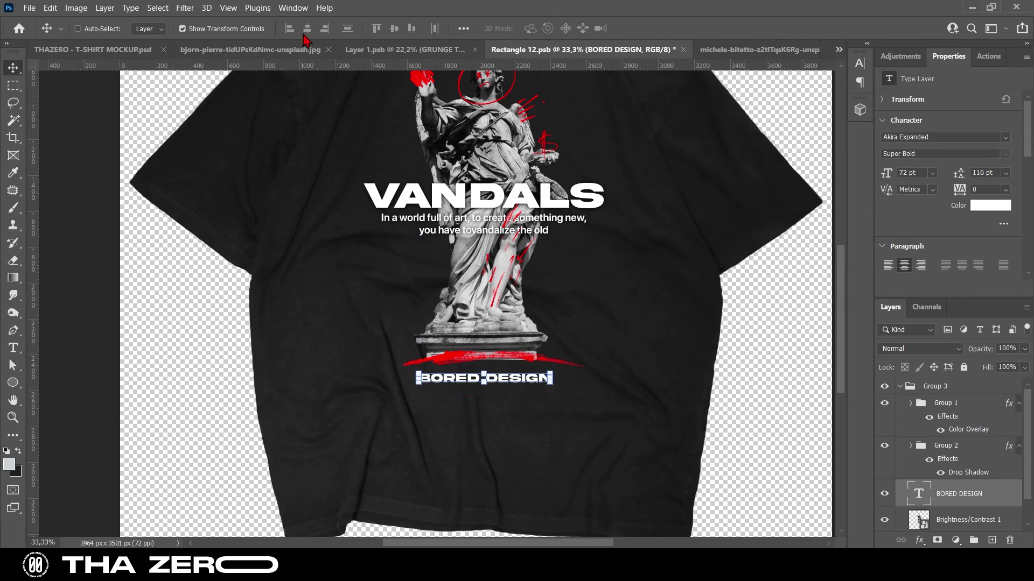
left_click(463, 28)
left_click(515, 173)
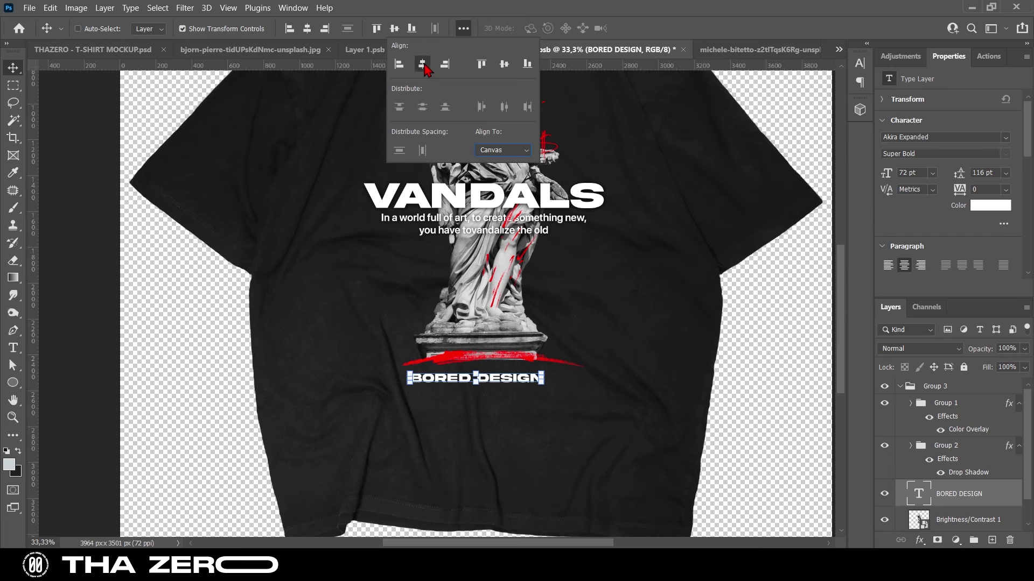
- Zoom in on the statue and headline and add a vertical guide through the statue's centre
key("z")
left_click(557, 339, "alt")
left_click_drag(556, 338, 576, 339)
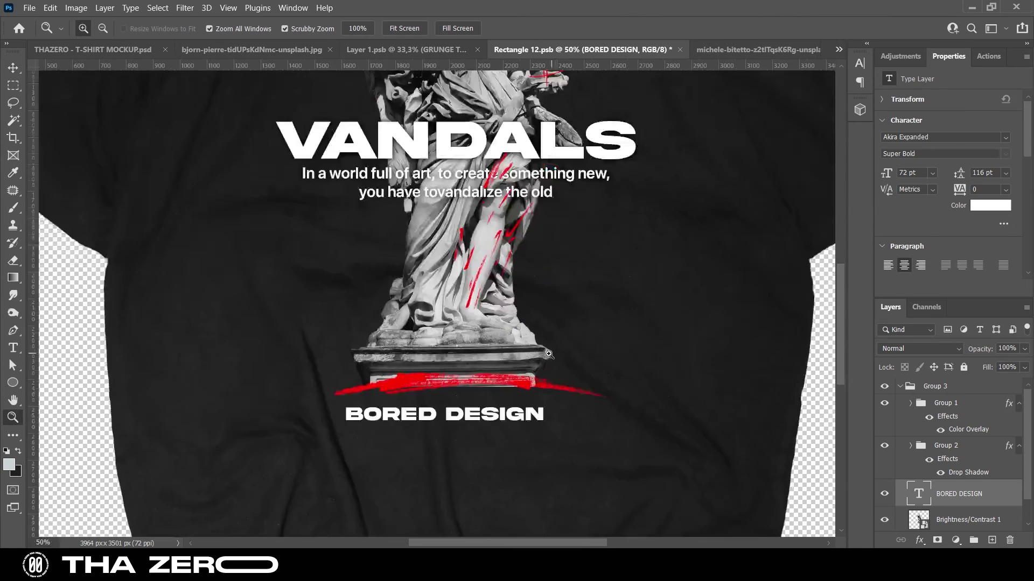
scroll(556, 338, "down", 1)
key("v")
scroll(485, 277, "up", 4)
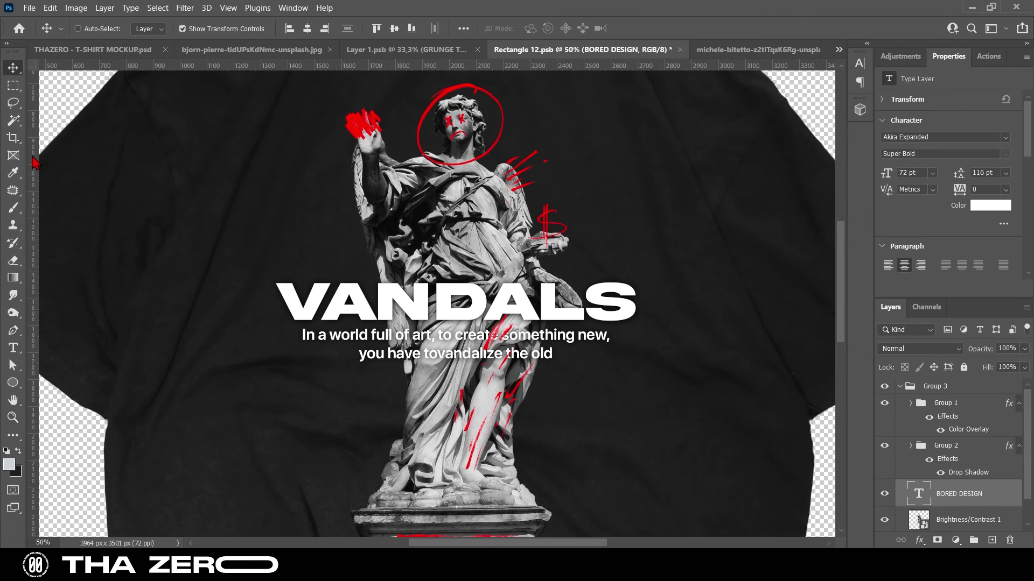
left_click_drag(34, 162, 458, 135)
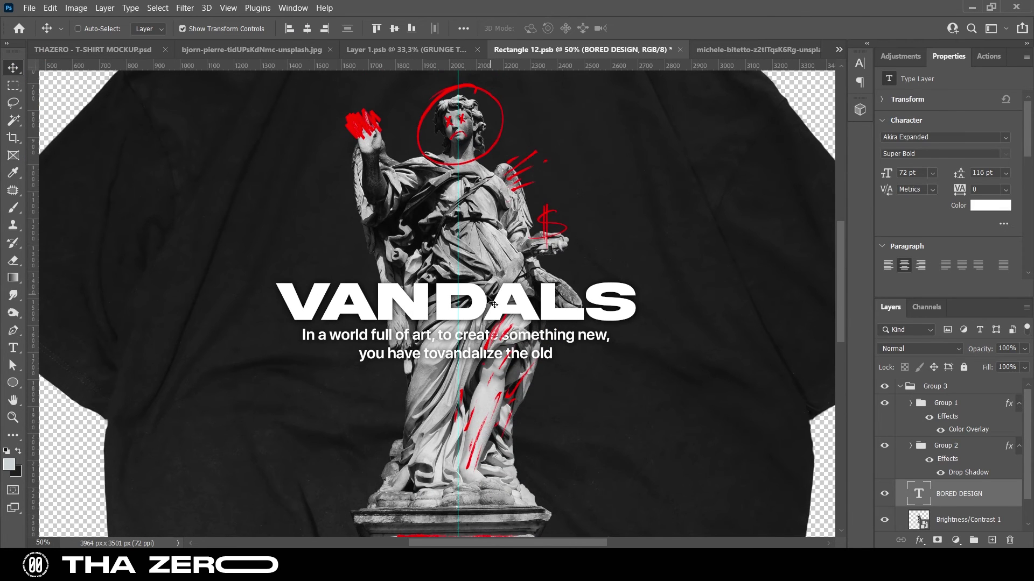
- Select the VANDALS headline, tagline and BORED DESIGN layers together
left_click(339, 297)
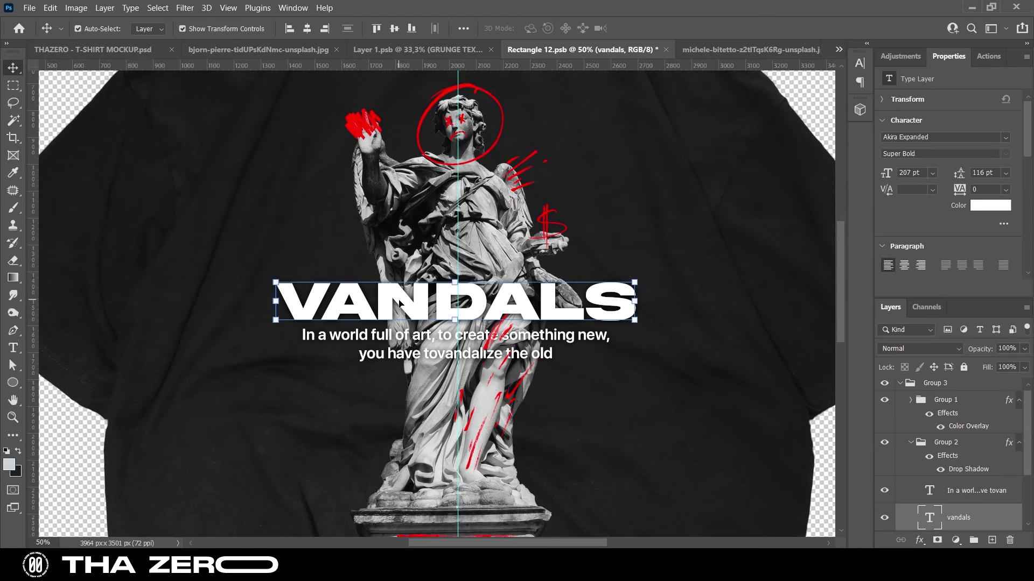
left_click(411, 358, "shift")
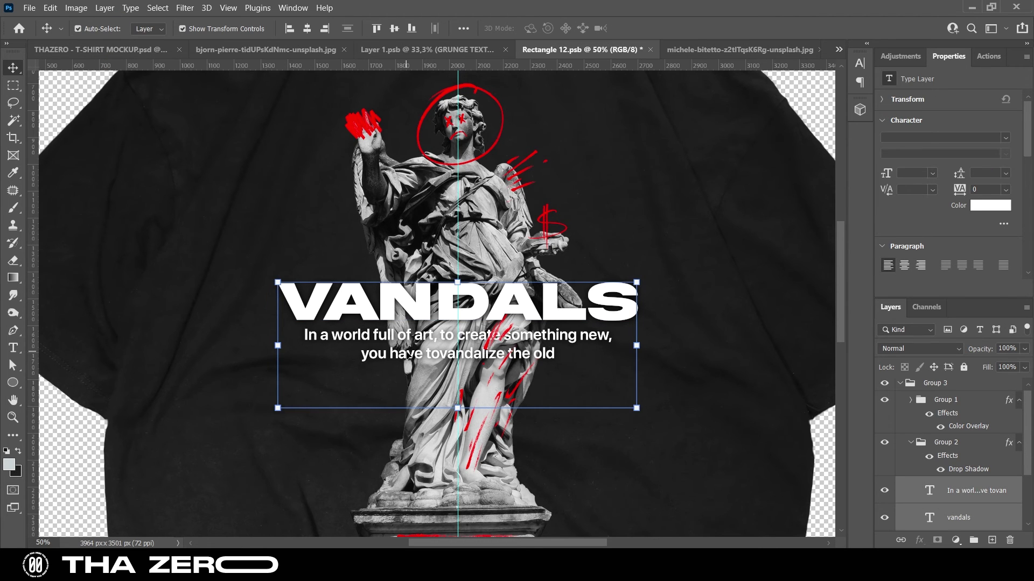
scroll(490, 486, "down", 3)
left_click(488, 485)
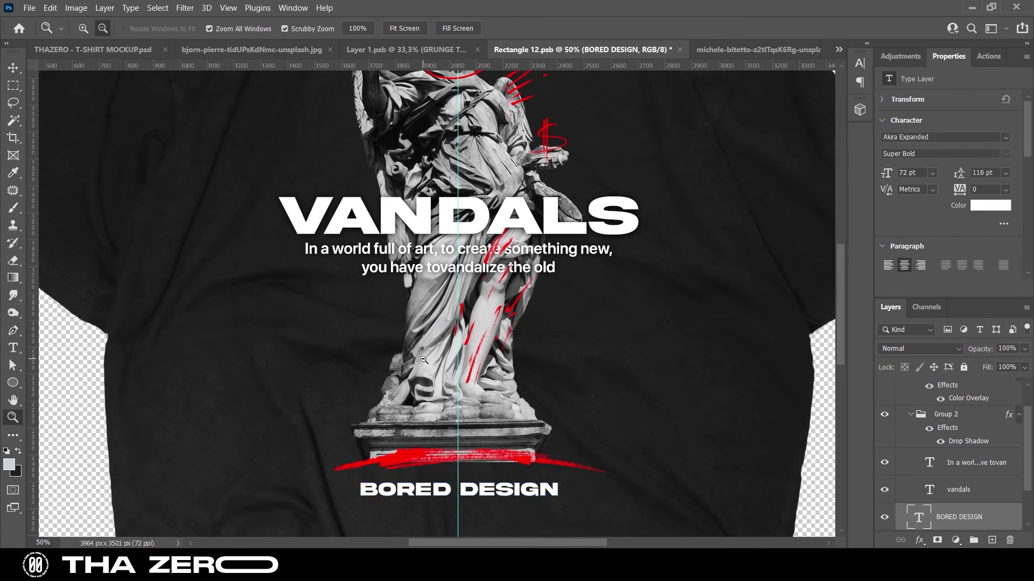
scroll(415, 349, "down", 2)
left_click(13, 86)
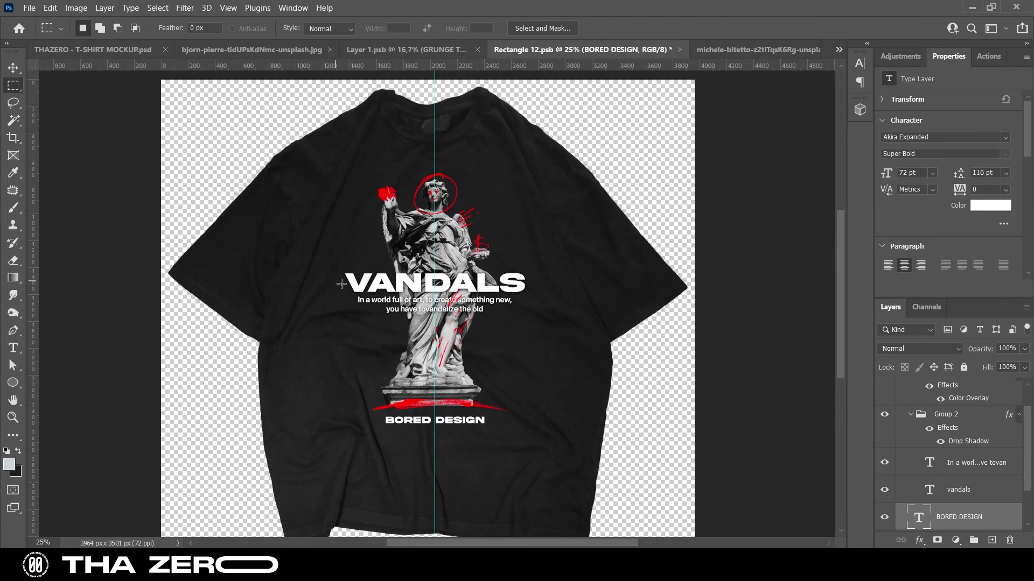
left_click(19, 73)
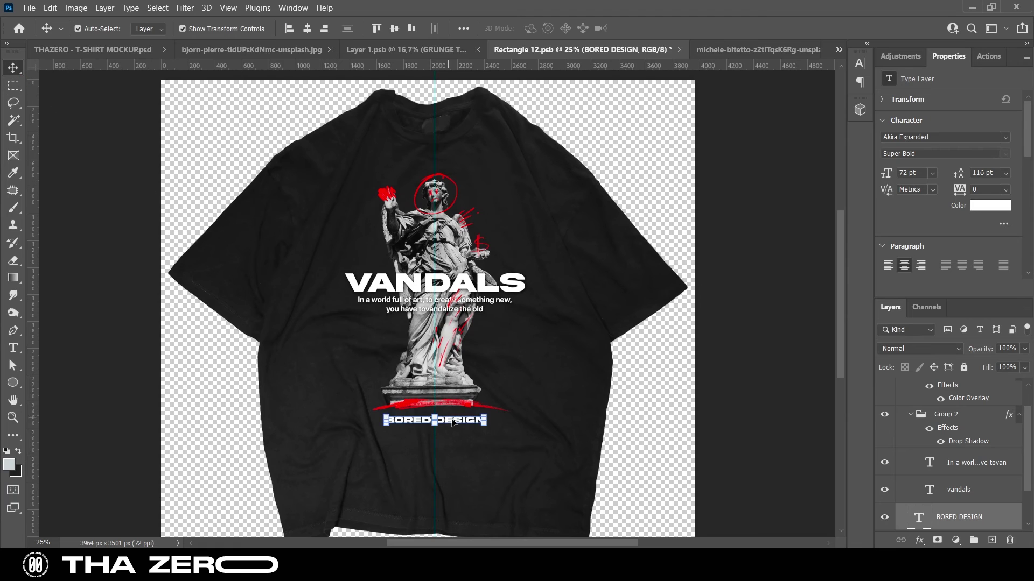
- Place the logo image scaled to about a fifth, positioned below BORED DESIGN
left_click_drag(455, 432, 455, 424)
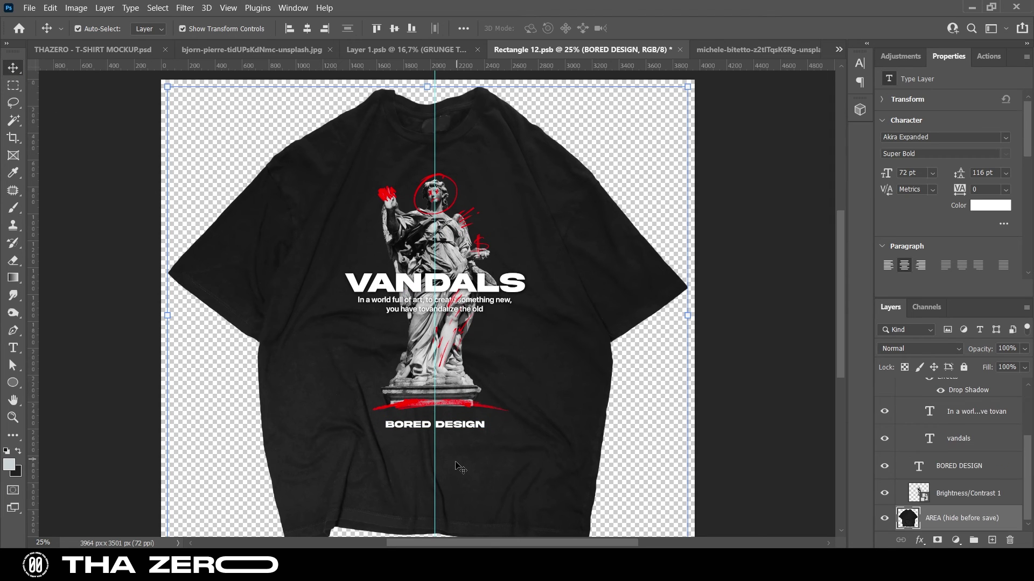
left_click(438, 253)
key("ctrl+t")
left_click_drag(438, 252, 431, 344)
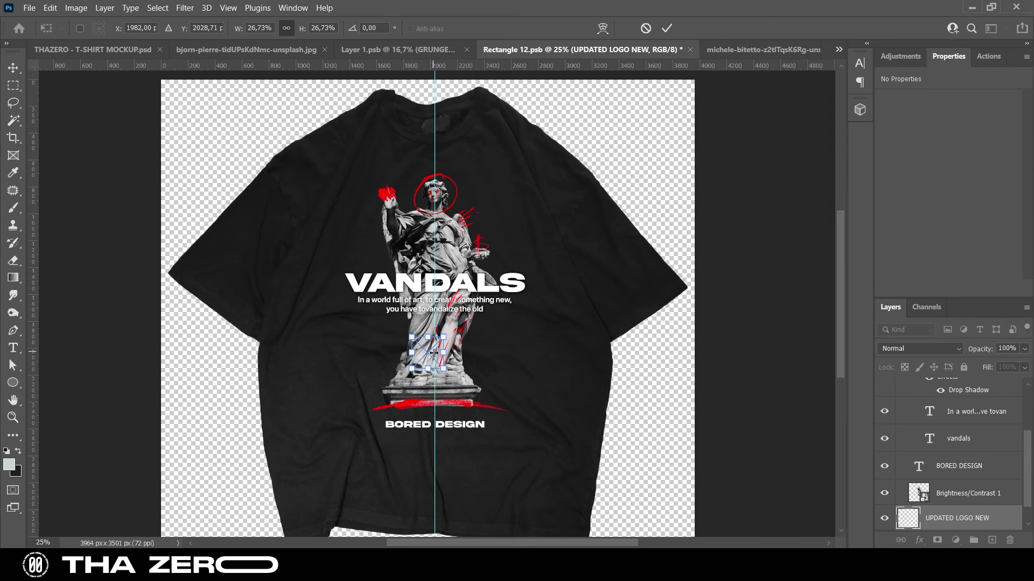
left_click_drag(425, 424, 434, 453)
left_click(666, 28)
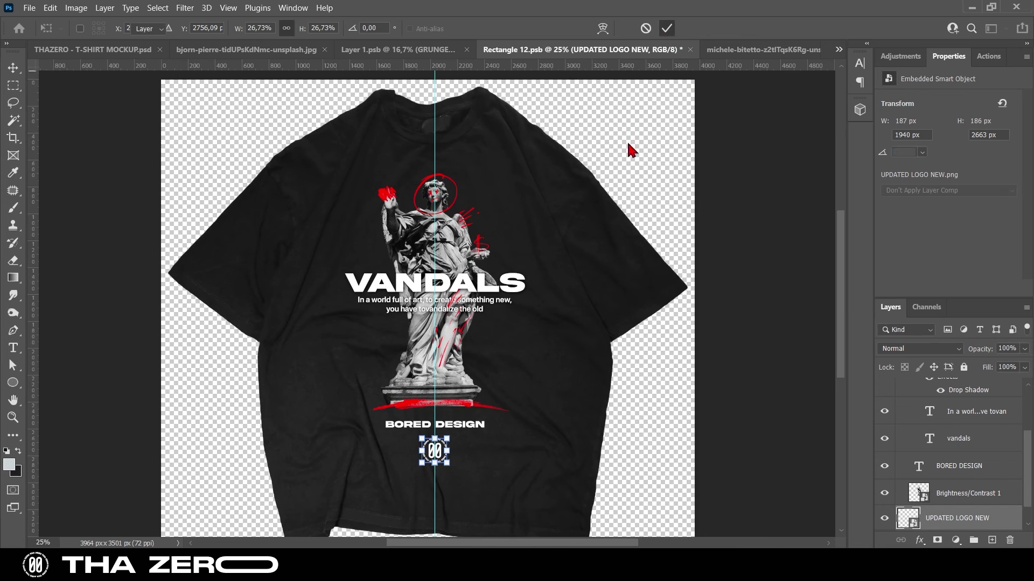
- Move BORED DESIGN below the logo, then shift both up together
scroll(431, 452, "up", 2)
scroll(493, 341, "up", 1)
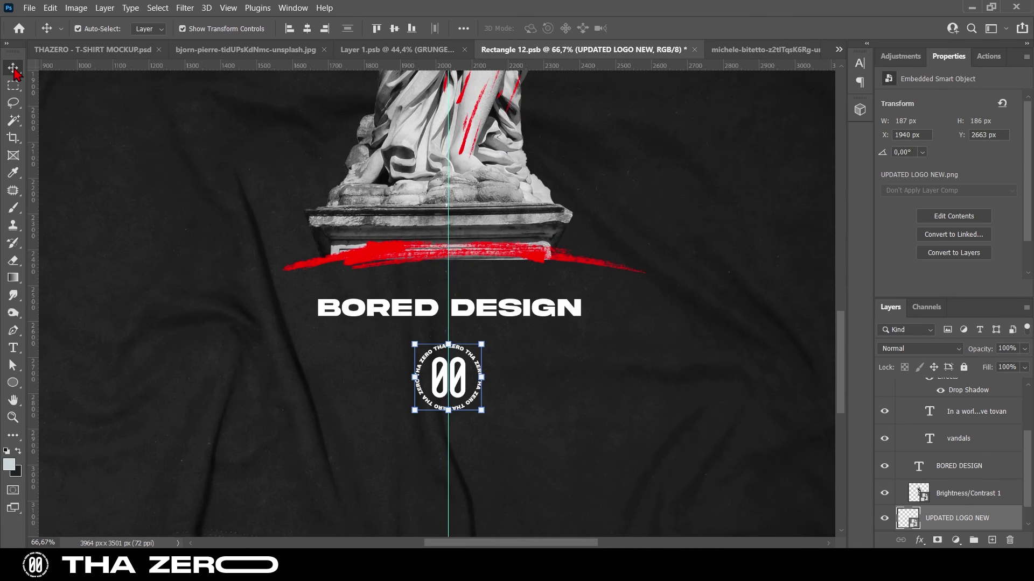
left_click_drag(501, 319, 489, 442)
left_click(463, 389, "shift")
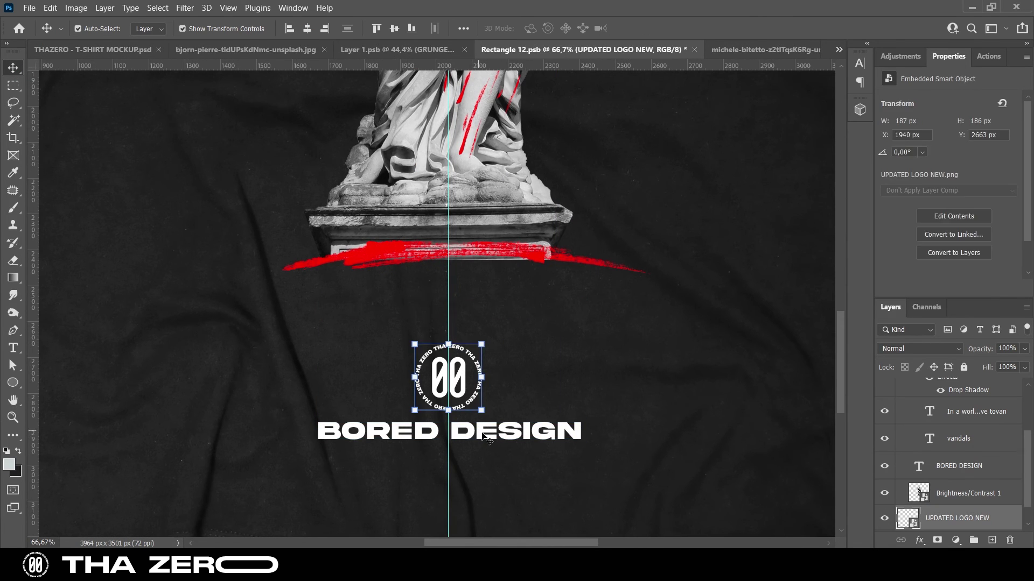
left_click_drag(461, 393, 461, 319)
- Zoom out with Ctrl+0 to see the whole shirt
left_click(510, 404)
key("z")
key("ctrl+0")
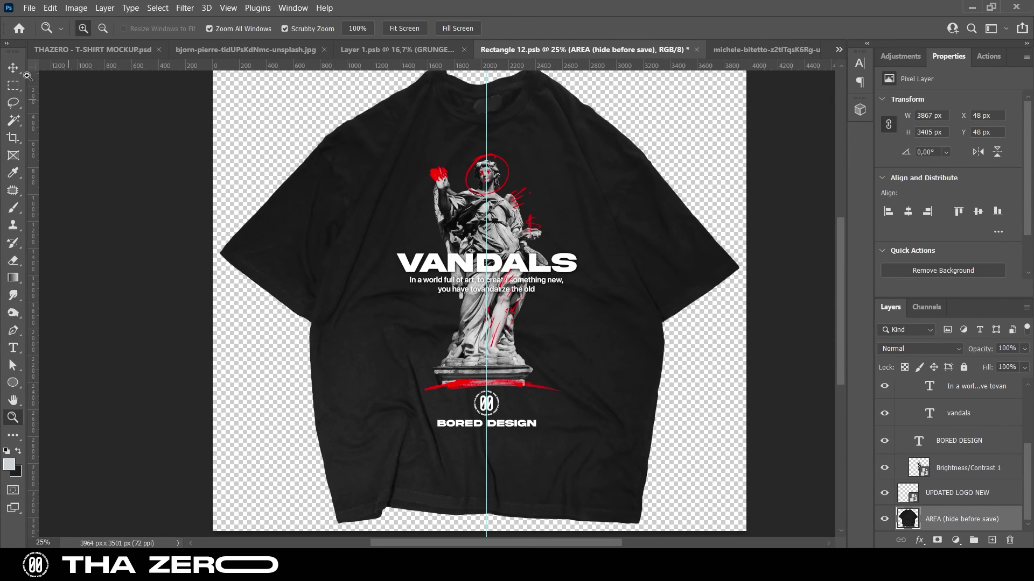
key("v")
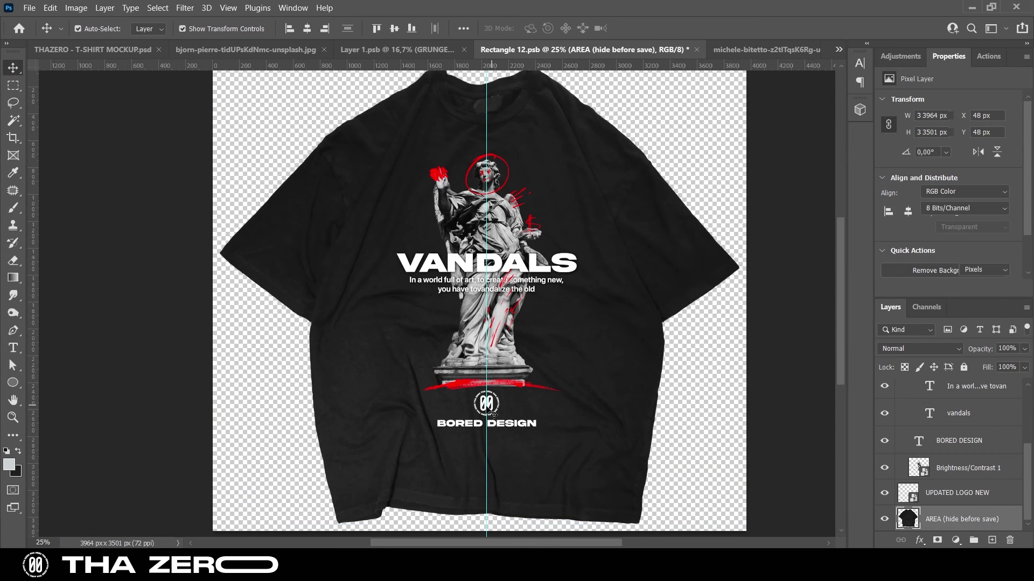
left_click(746, 431)
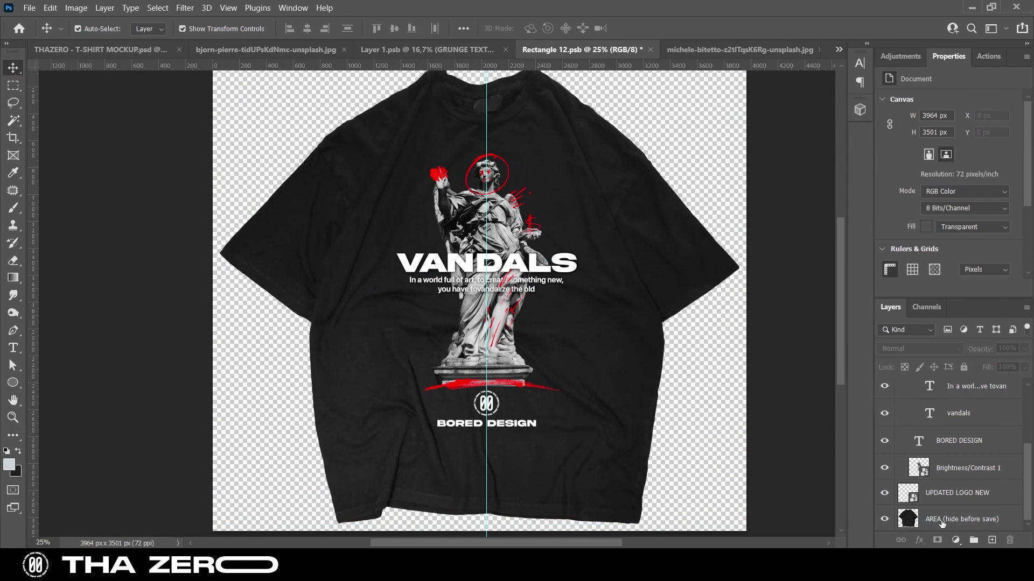
- Lock the AREA shirt layer and move the UPDATED LOGO NEW logo up beside VANDALS
left_click(958, 518)
left_click(964, 367)
left_click(884, 519)
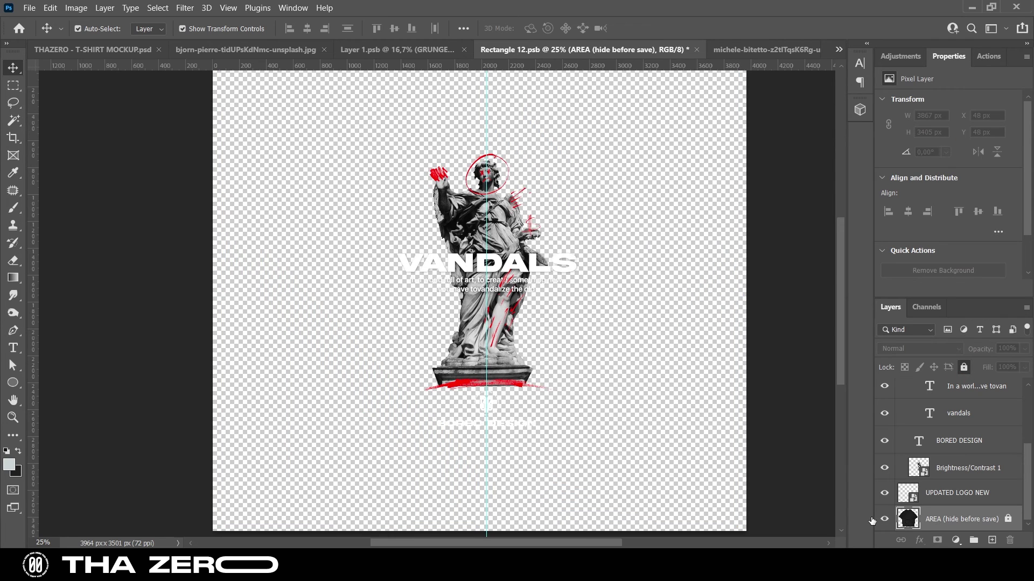
left_click(743, 446)
left_click(494, 403)
left_click_drag(549, 174, 591, 243)
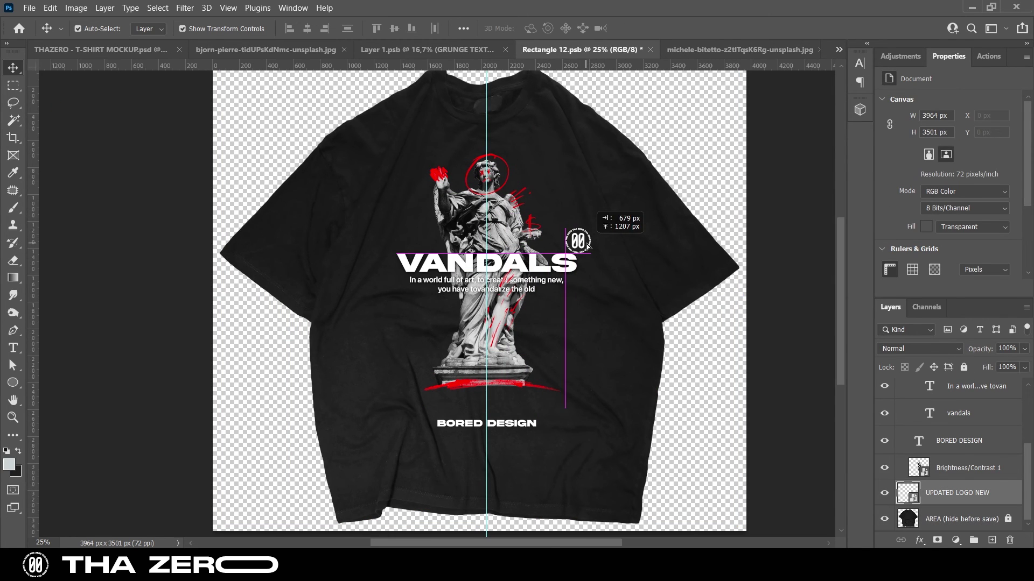
- Move BORED DESIGN up closer to the red stroke and drag the logo next to it
key("ctrl+t")
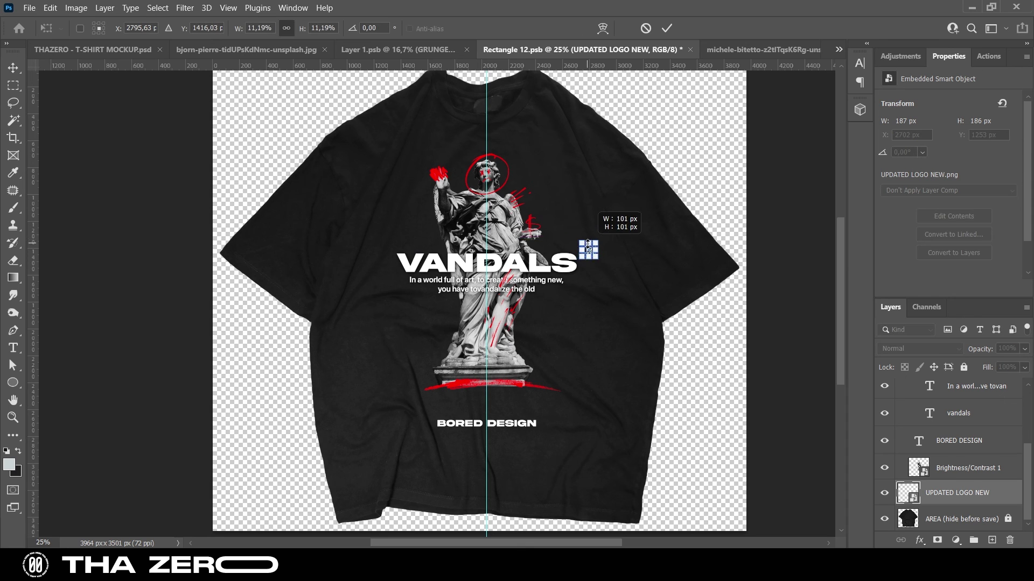
key("Return")
key("z")
left_click(572, 292)
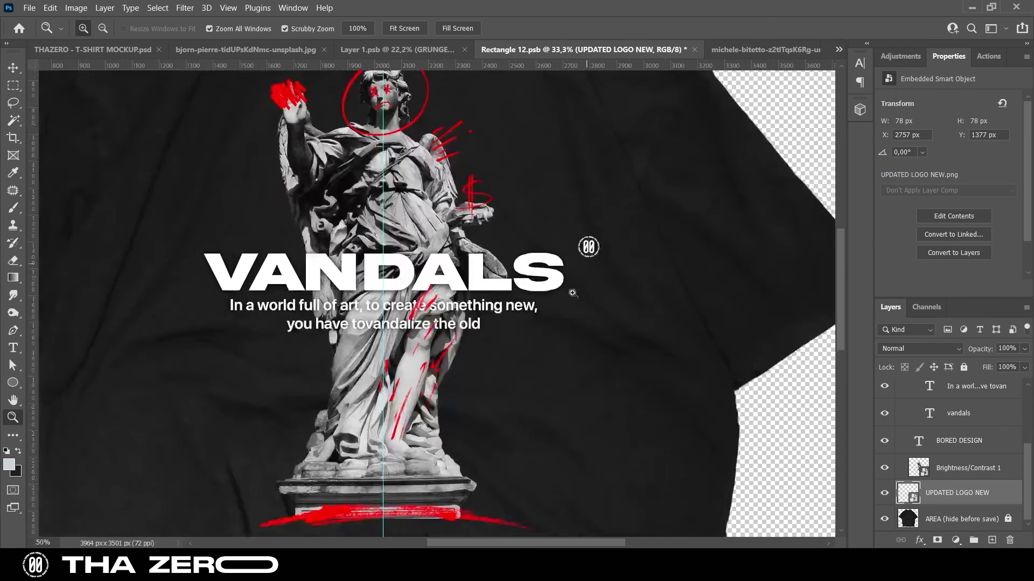
key("v")
scroll(340, 146, "down", 3)
left_click_drag(395, 491, 394, 456)
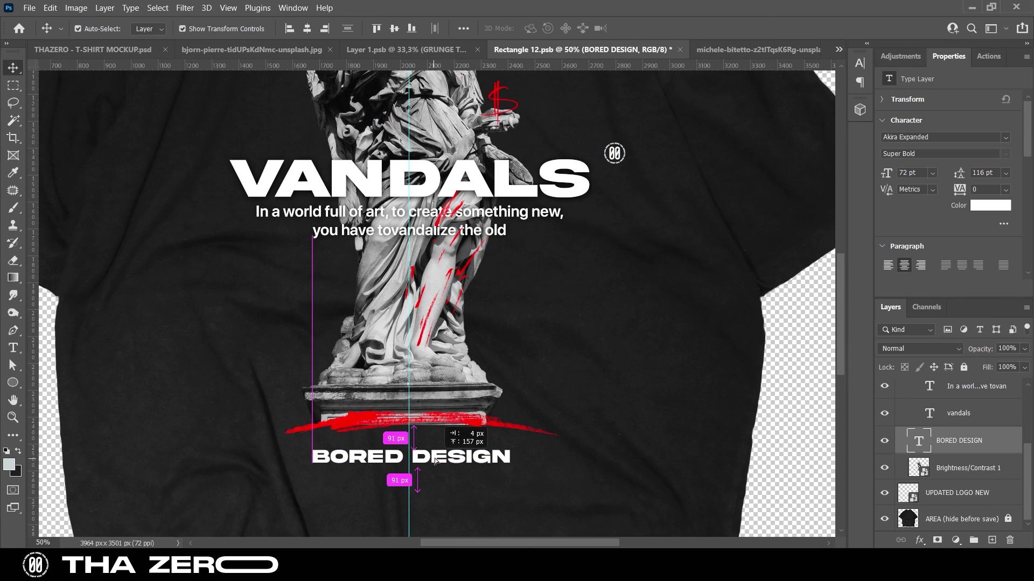
left_click_drag(615, 157, 519, 443)
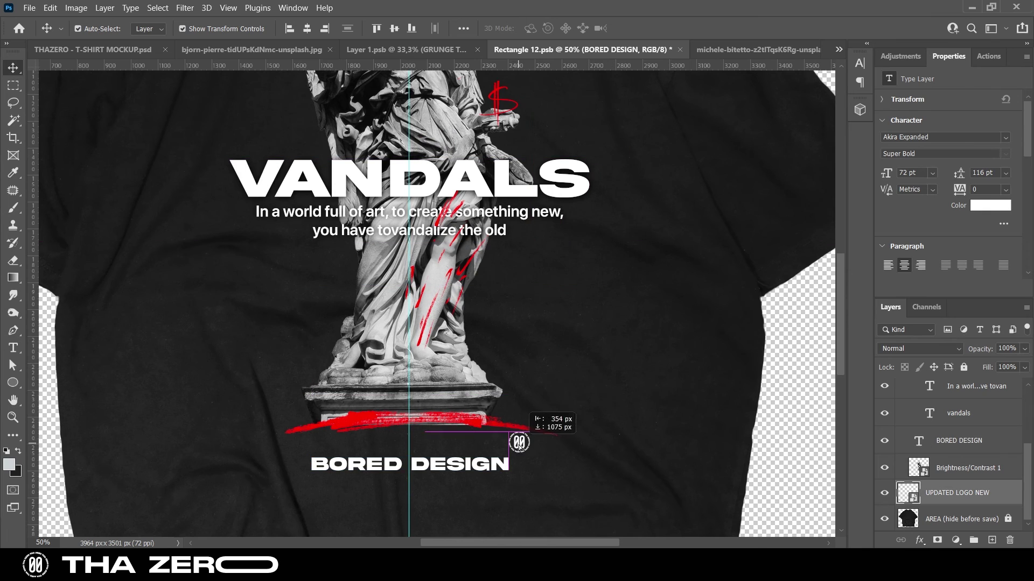
- Shrink the logo to about 34 px and set it above the end of DESIGN
scroll(519, 449, "up", 3)
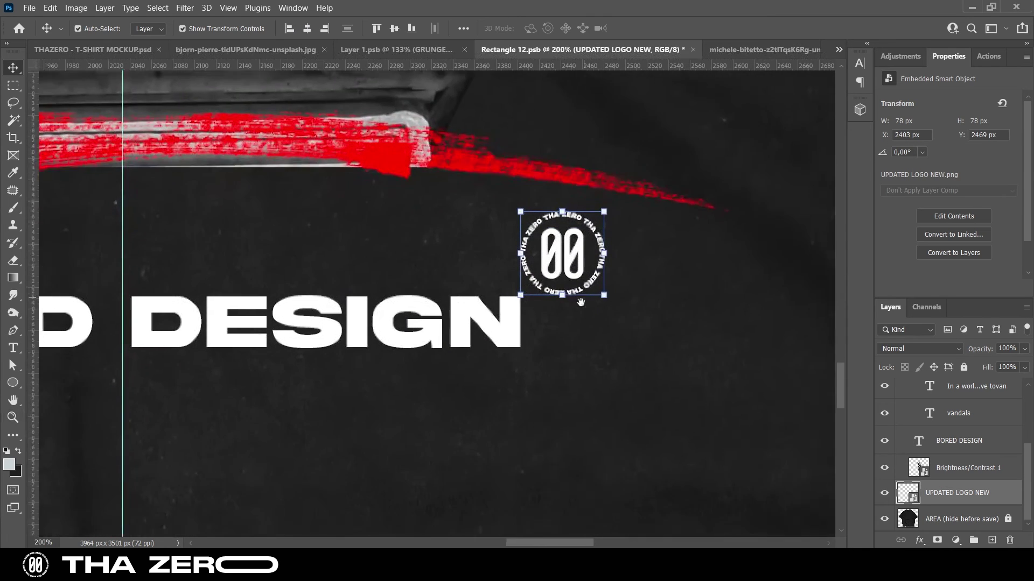
left_click_drag(580, 136, 577, 200)
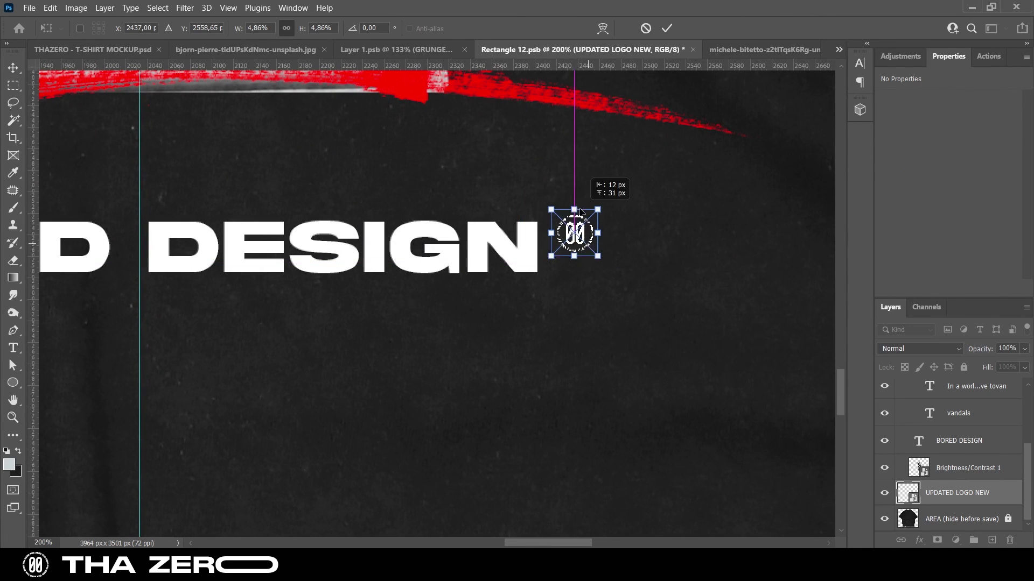
left_click(667, 28)
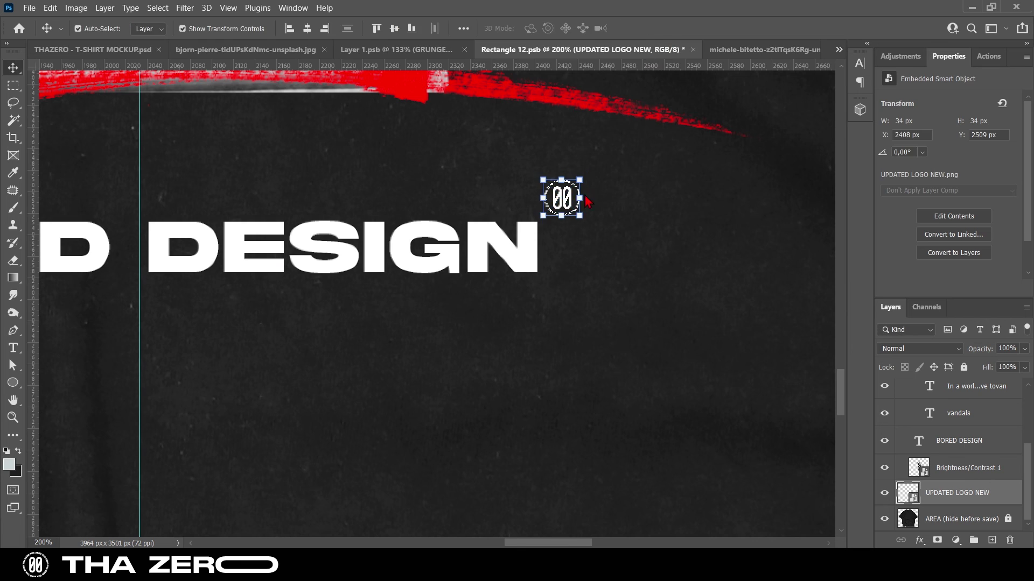
- Zoom out, hide the AREA shirt layer and save Rectangle 12.psb to update the mockup
key("ctrl+0")
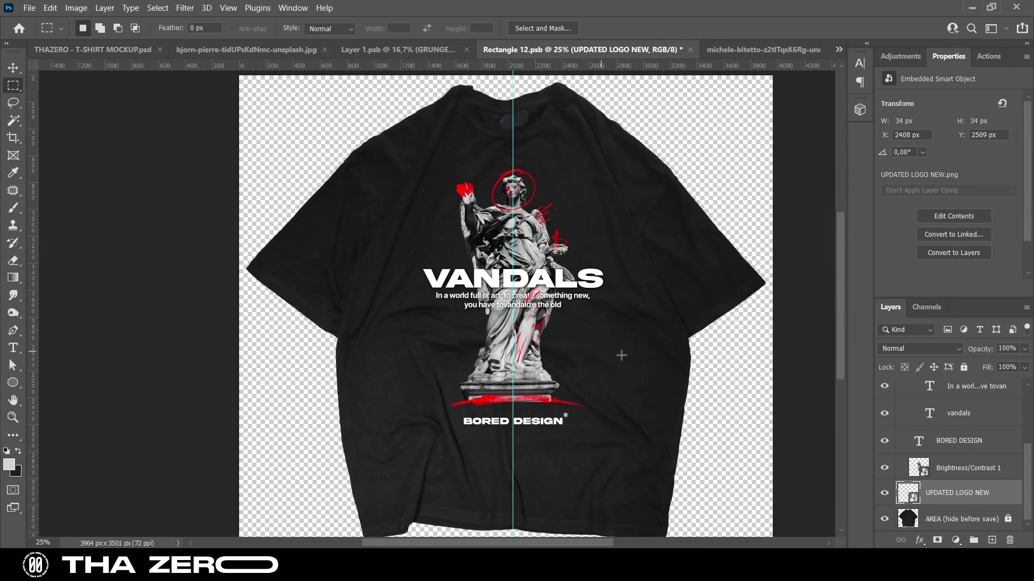
left_click(884, 519)
key("z")
key("ctrl+minus")
key("ctrl+s")
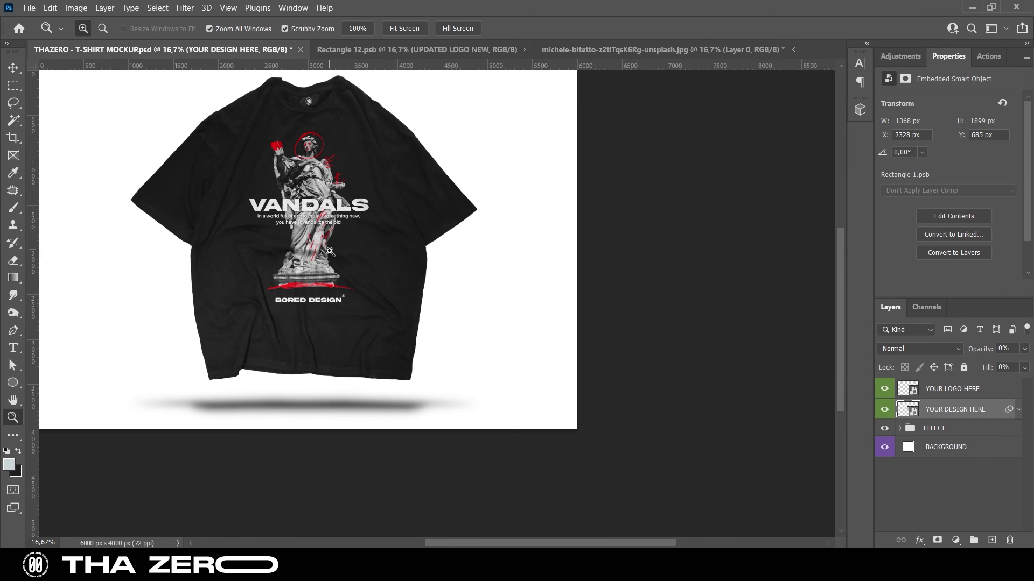
- Zoom in on the VANDALS lettering on the mockup, then back out to fit the whole shirt
left_click(330, 252)
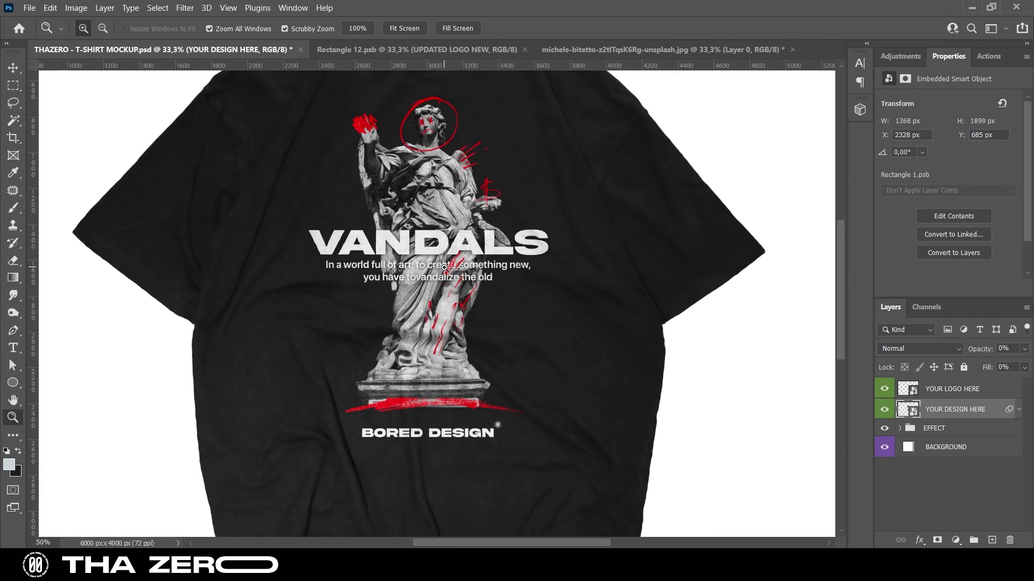
left_click(444, 267)
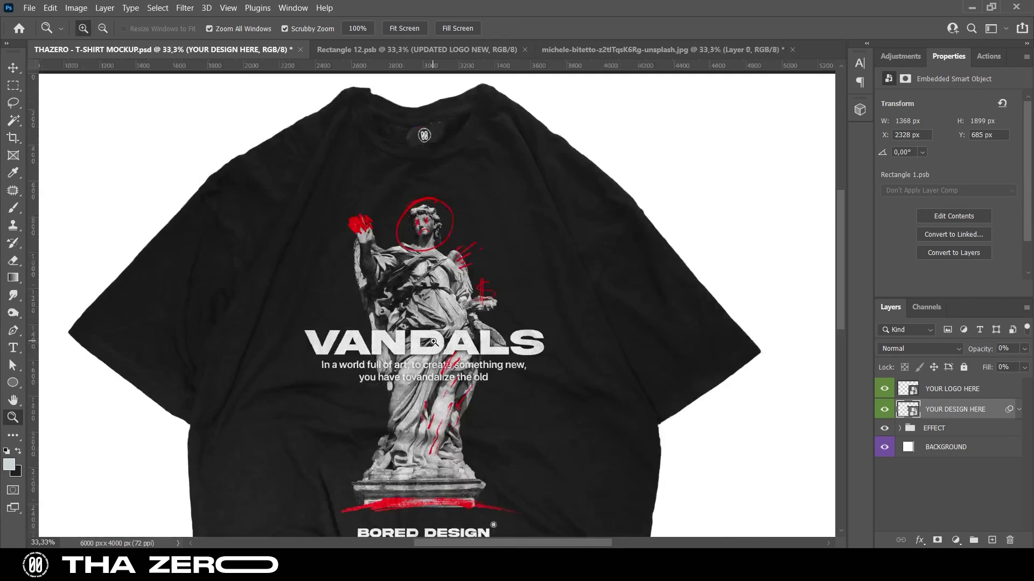
left_click(433, 342)
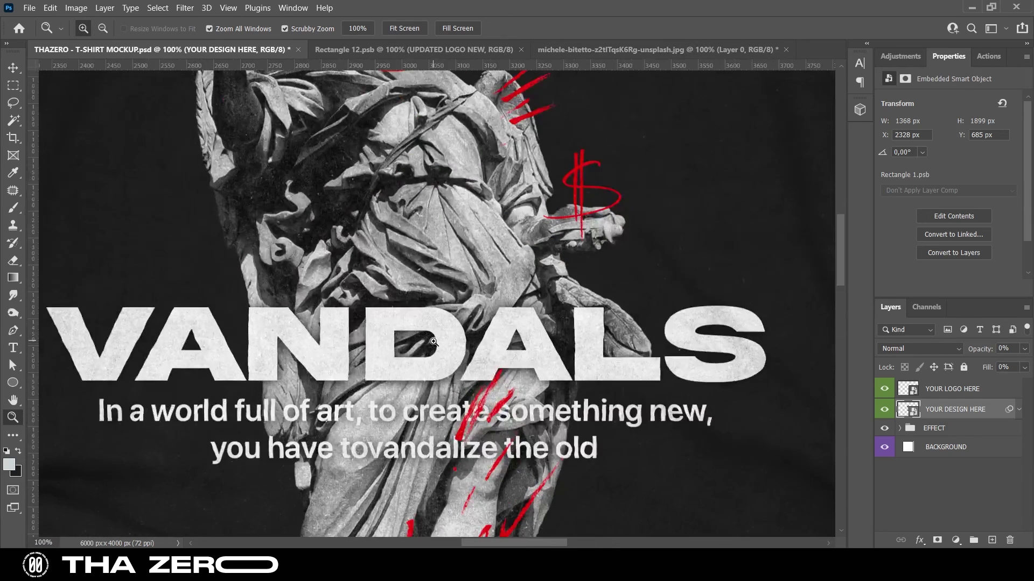
left_click(433, 342, "alt")
left_click(441, 347, "alt")
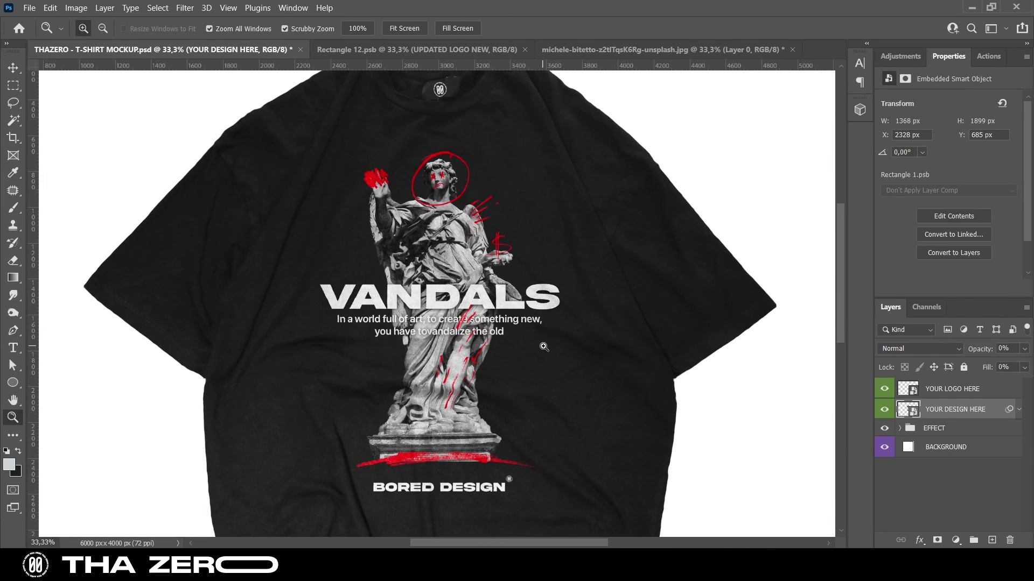
scroll(517, 357, "down", 2)
left_click(452, 347, "alt")
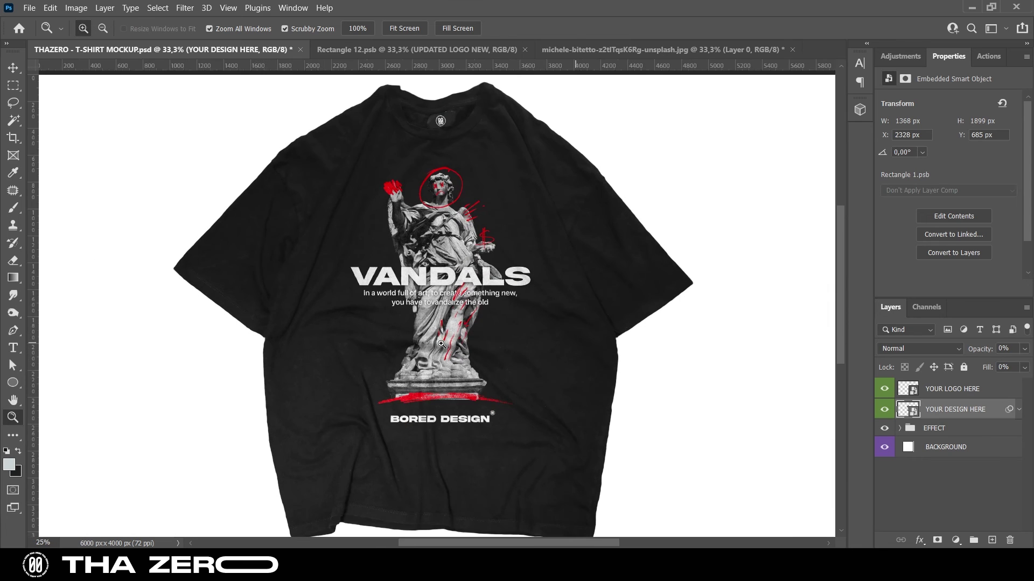